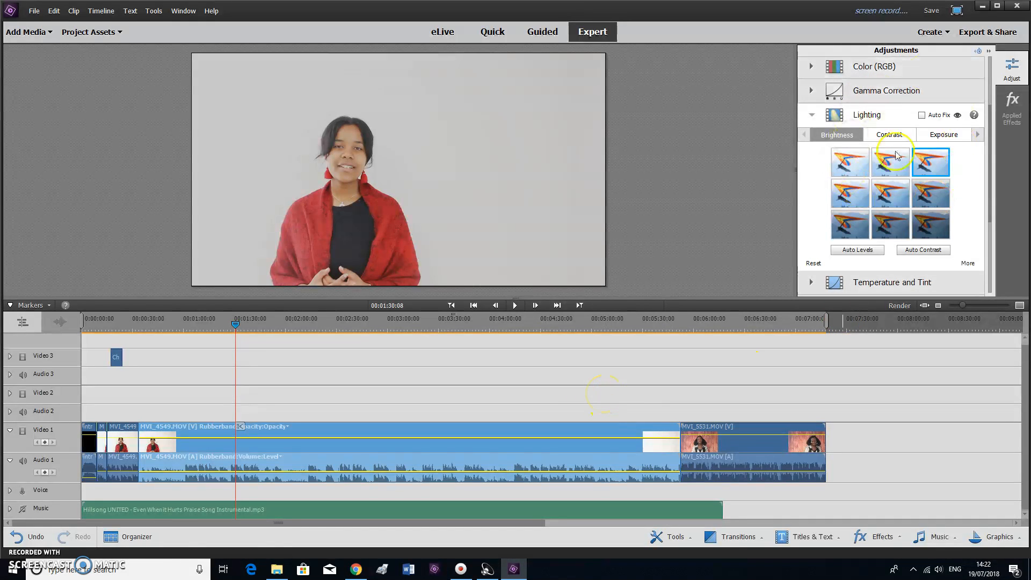
Reset the Lighting adjustment on the MVI_5531 clip to remove its pink tint and preview the colour
left_click(708, 327)
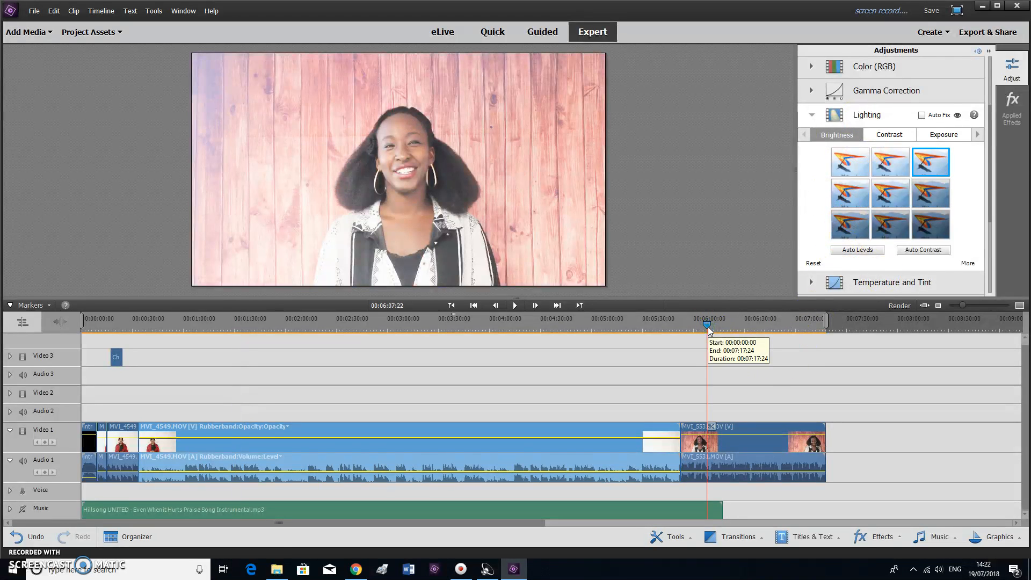
left_click(760, 430)
left_click(812, 264)
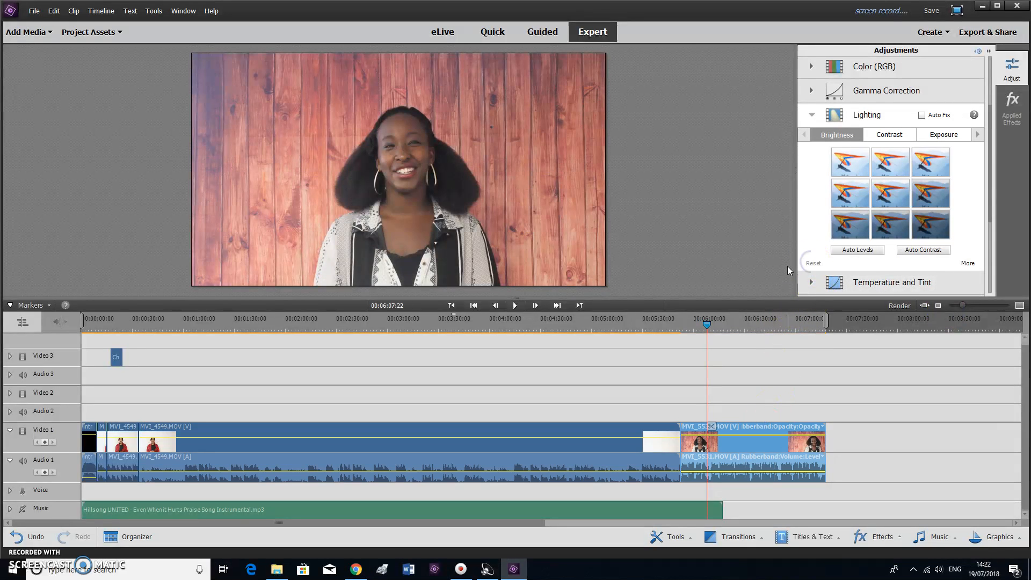
key("space")
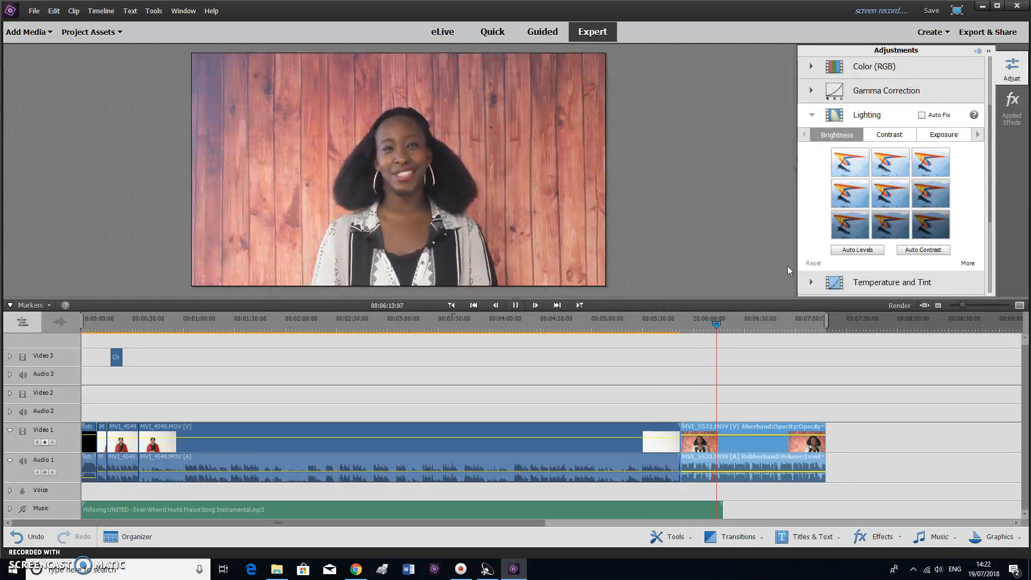
key("space")
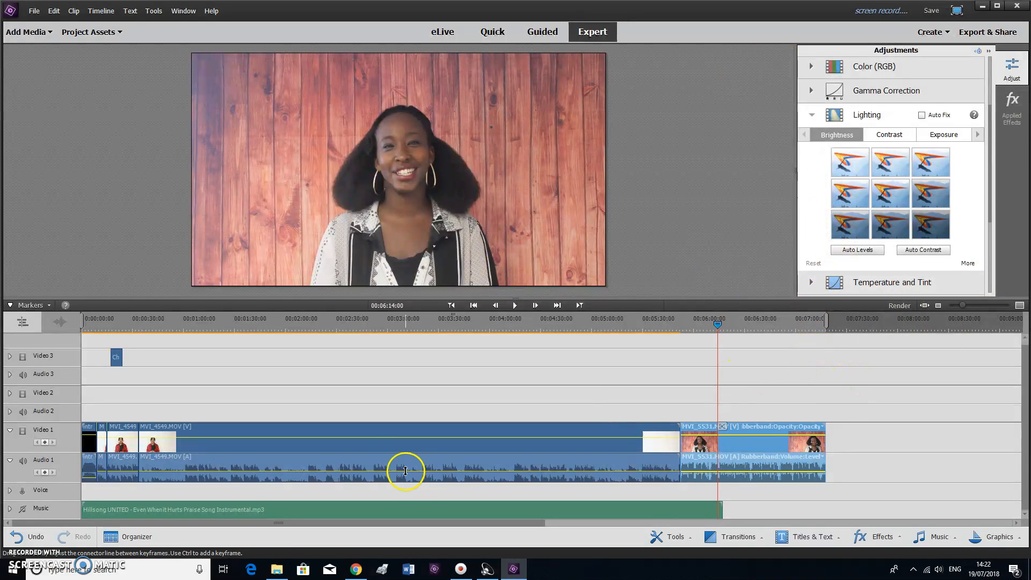
Scrub the timeline to about 36 seconds and collapse the Lighting settings
left_click(206, 320)
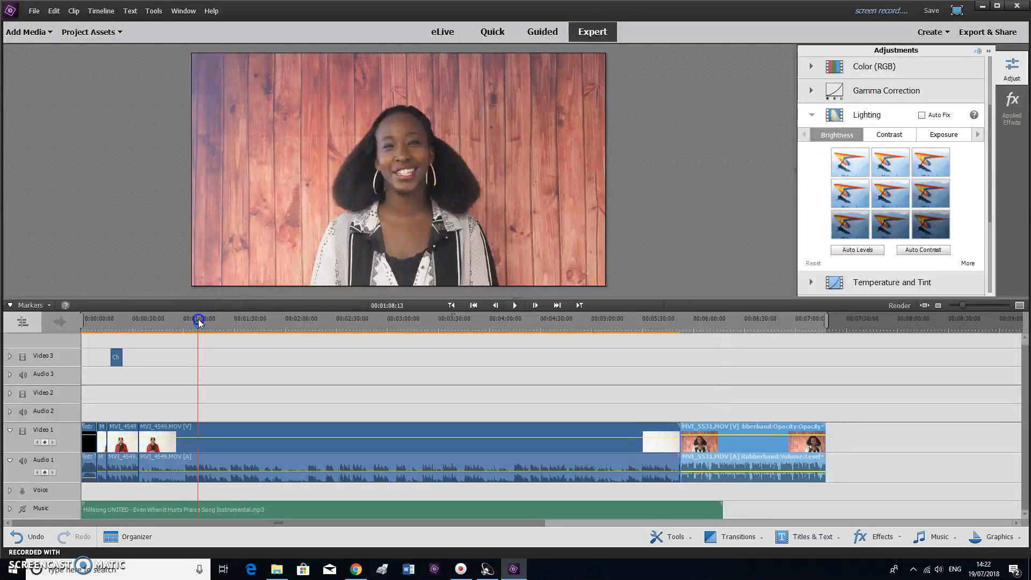
left_click(221, 324)
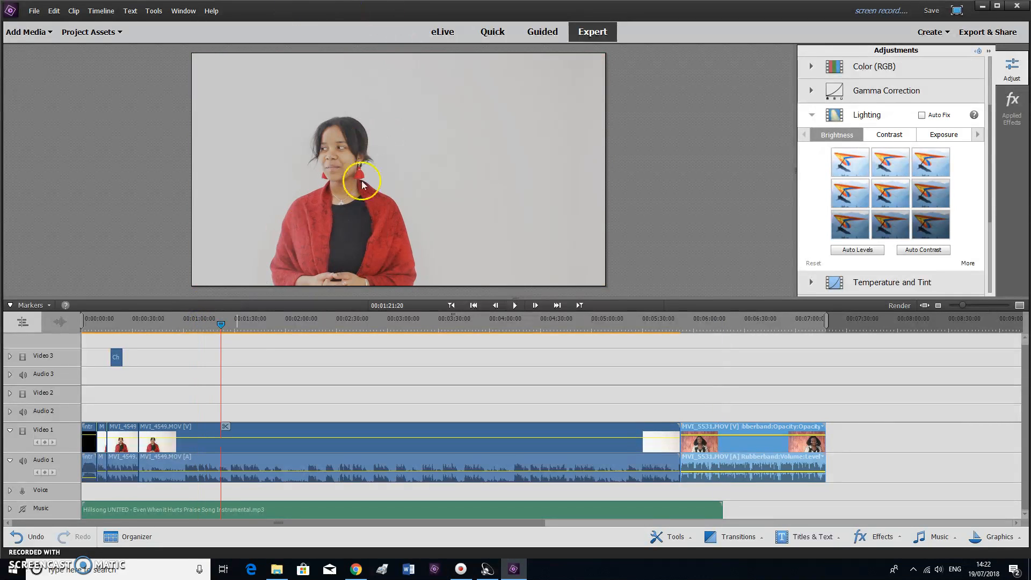
left_click_drag(218, 321, 133, 325)
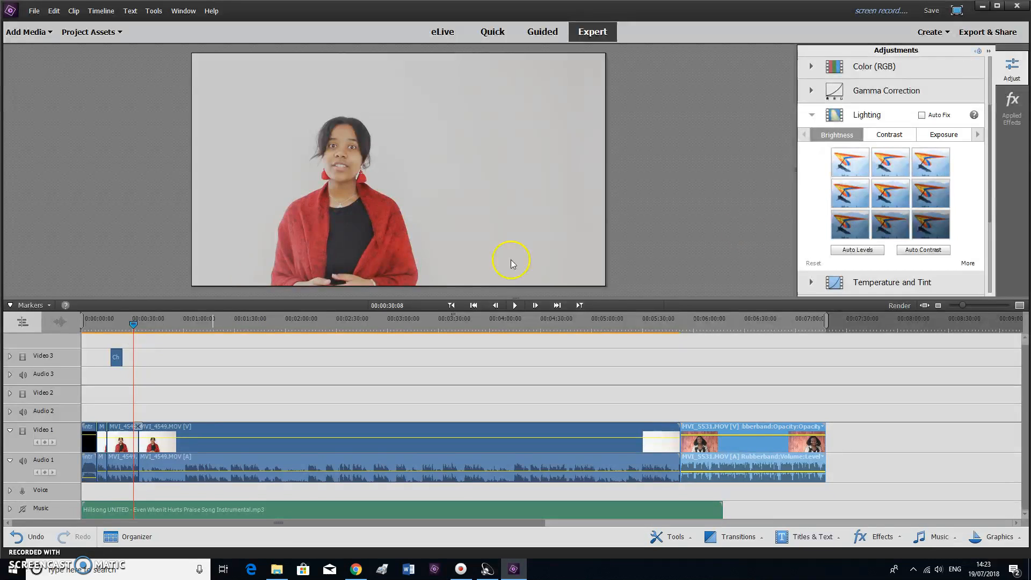
left_click(868, 118)
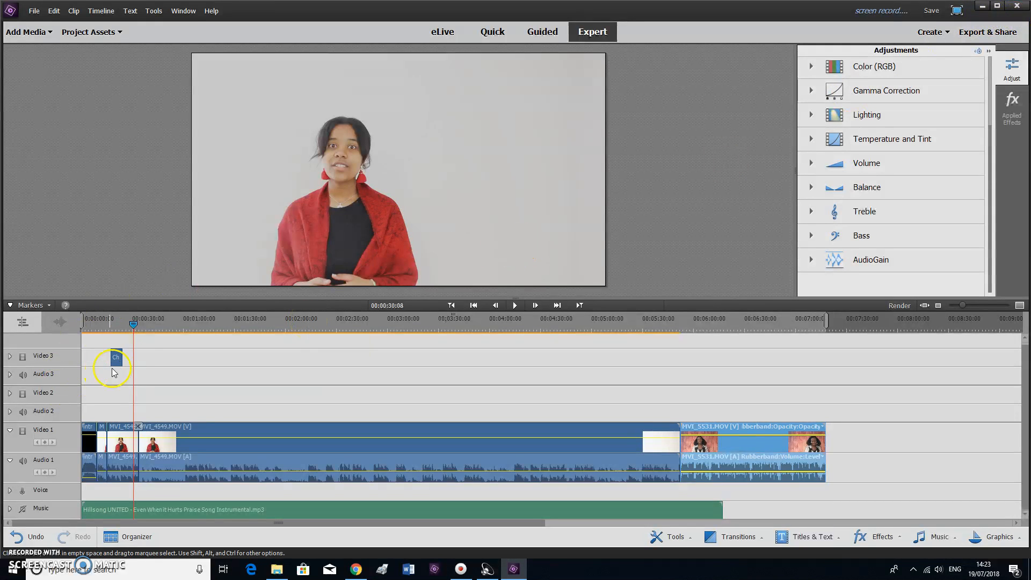
left_click_drag(965, 308, 991, 306)
left_click_drag(40, 522, 21, 522)
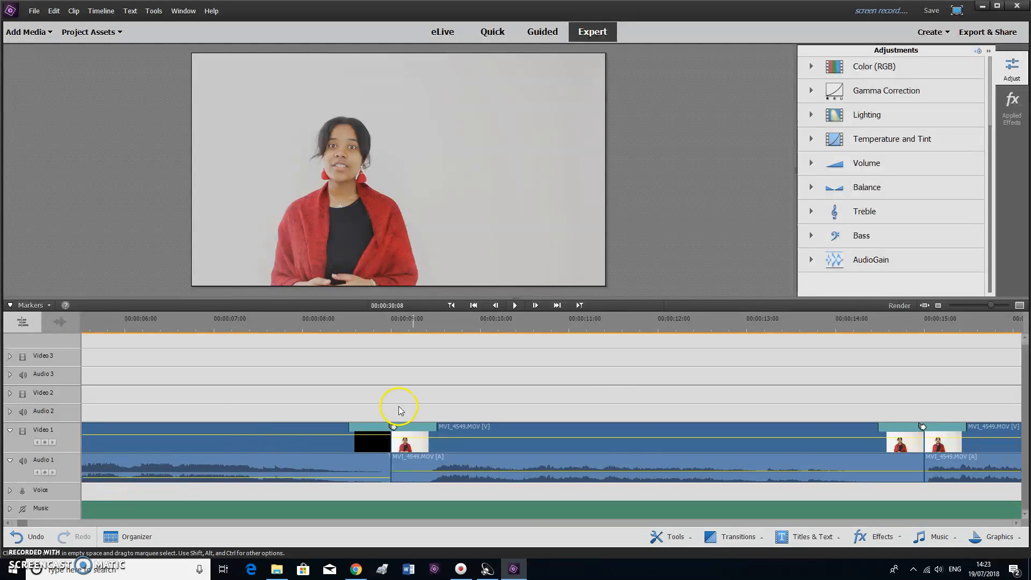
left_click_drag(990, 307, 973, 309)
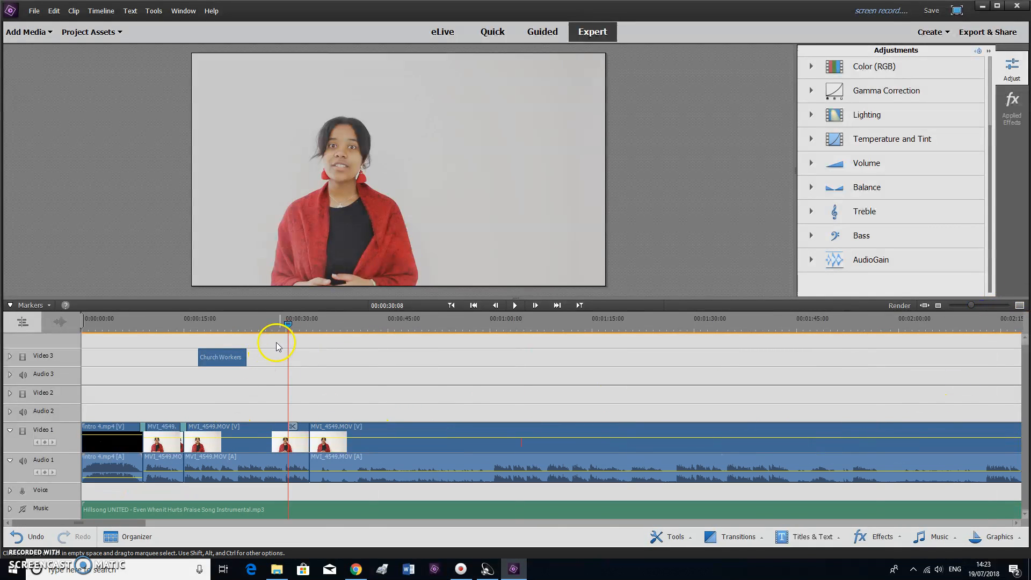
left_click_drag(289, 323, 198, 327)
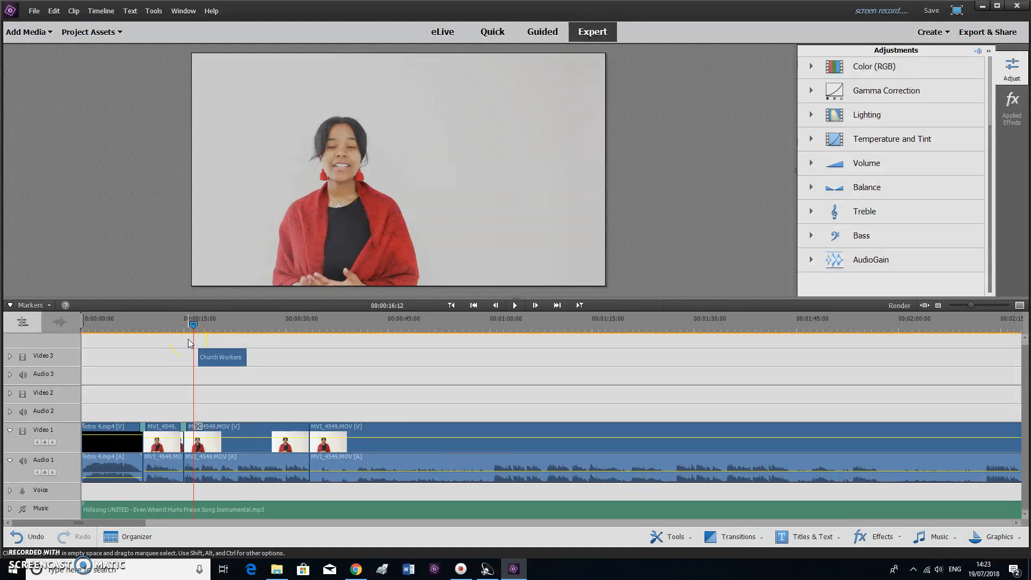
Minimize the editor and open Announcements 15th July from the video projects 2018 folder
left_click(513, 568)
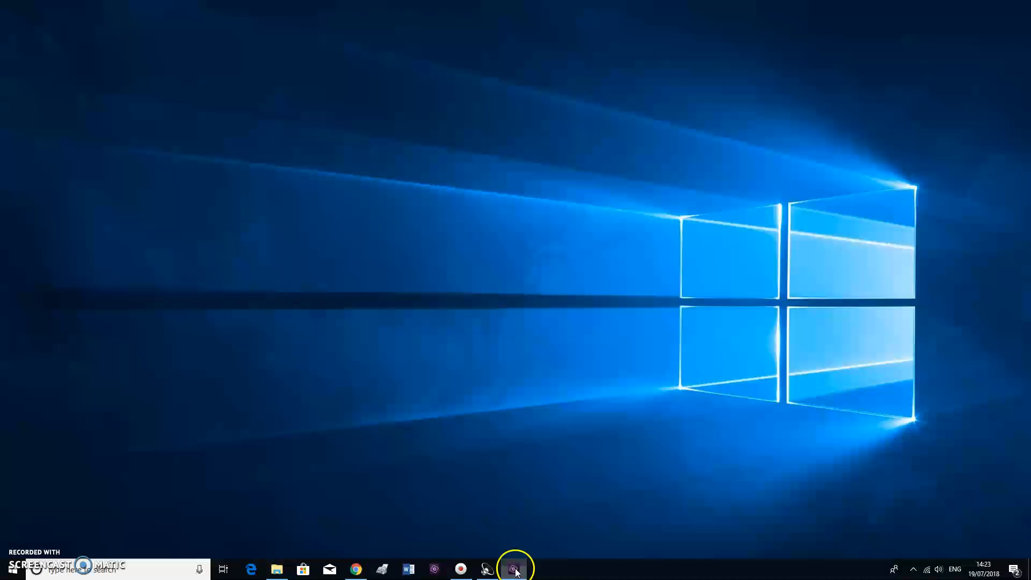
left_click(277, 570)
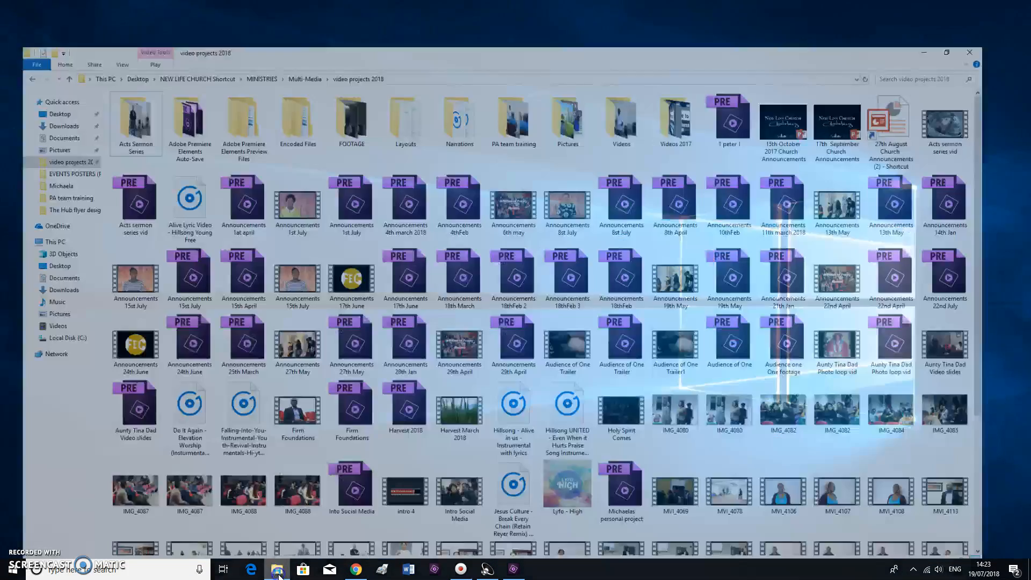
double_click(298, 263)
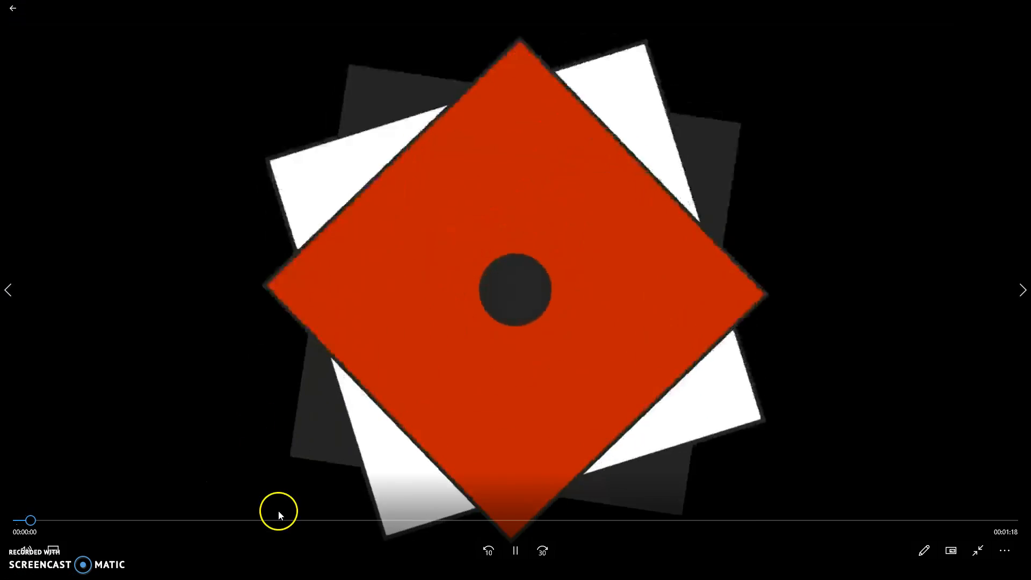
Skim the Announcements 15th July video past 29 seconds and pause it at 0:53
left_click(196, 521)
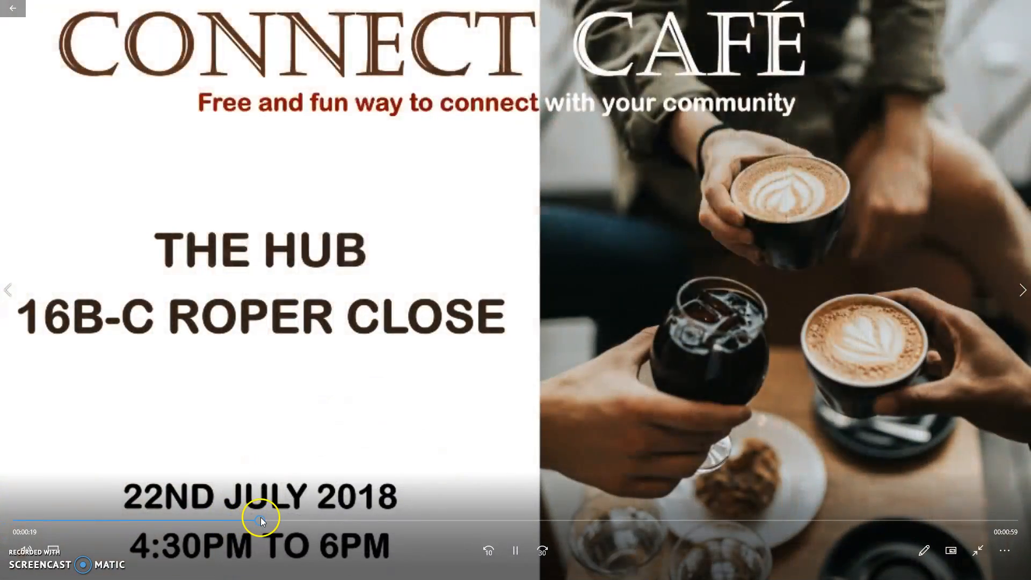
left_click(263, 517)
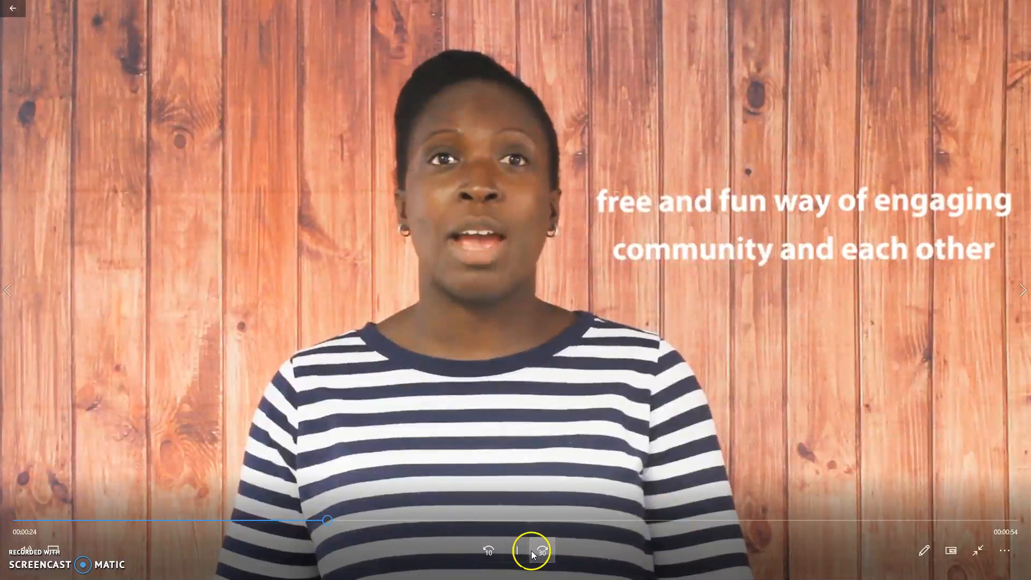
left_click(516, 551)
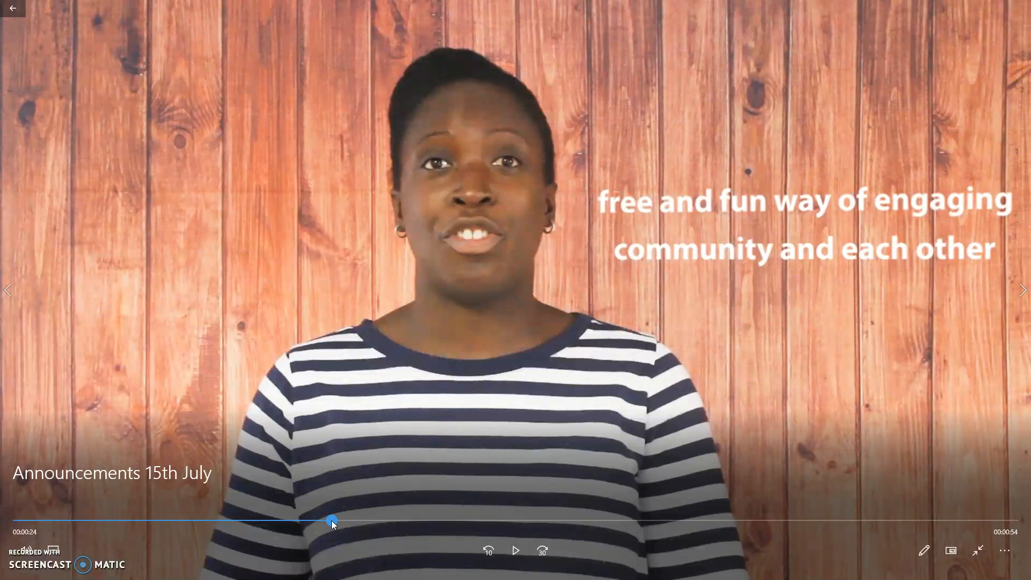
left_click_drag(332, 521, 526, 526)
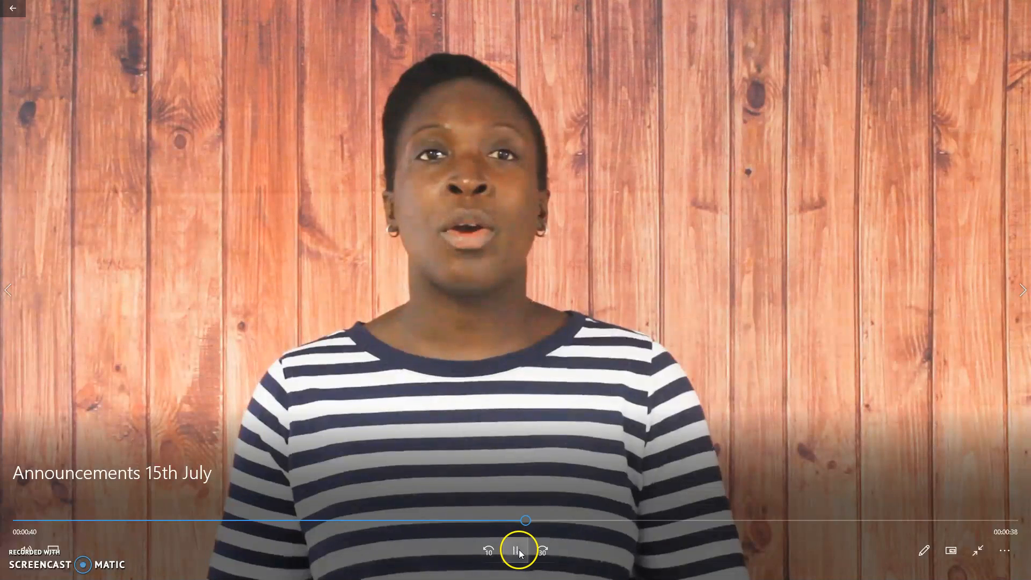
left_click(516, 549)
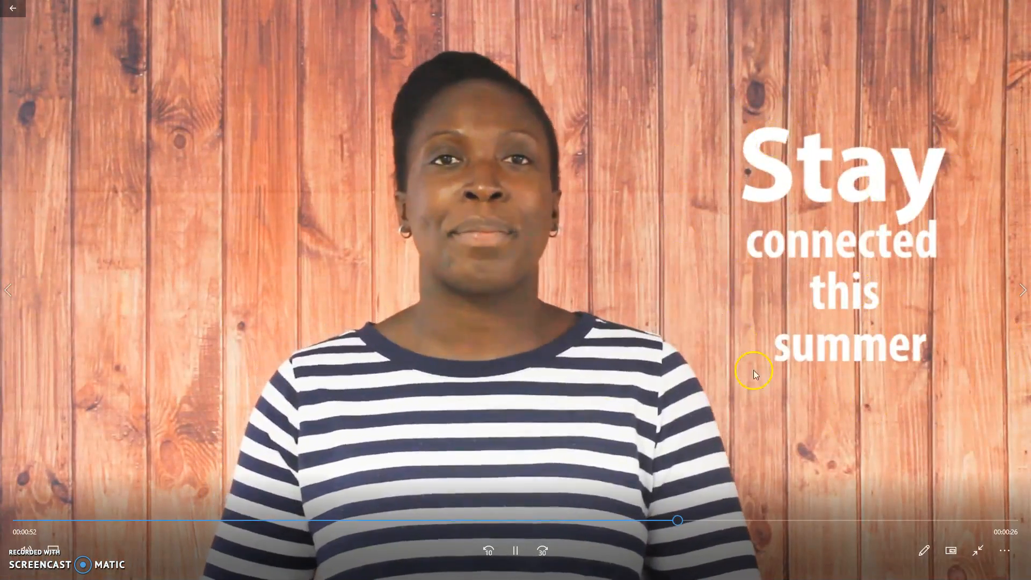
left_click(516, 550)
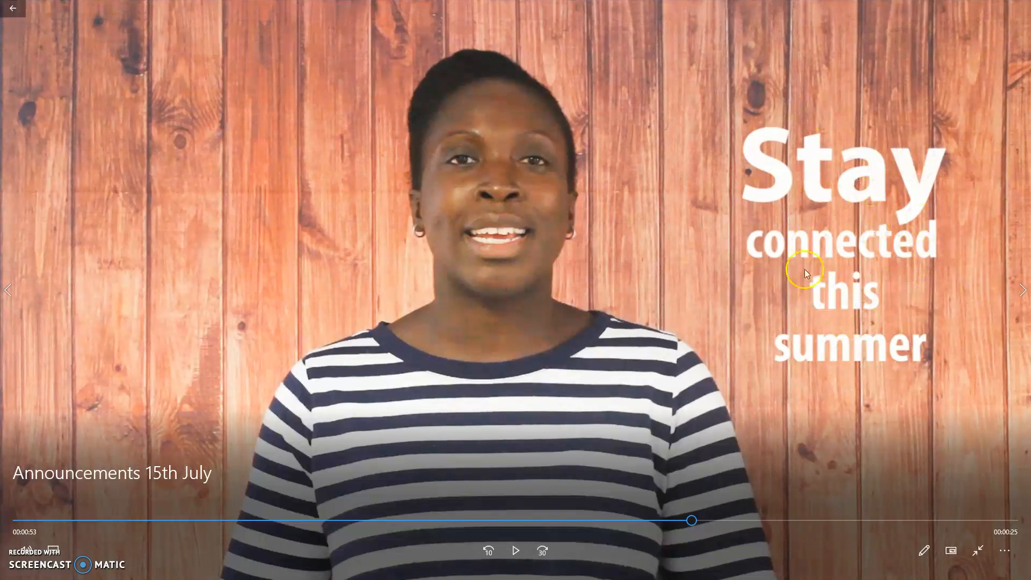
Back in Premiere Elements, delete the last MVI_4549.MOV clip and park the playhead inside MVI_5531
left_click(969, 9)
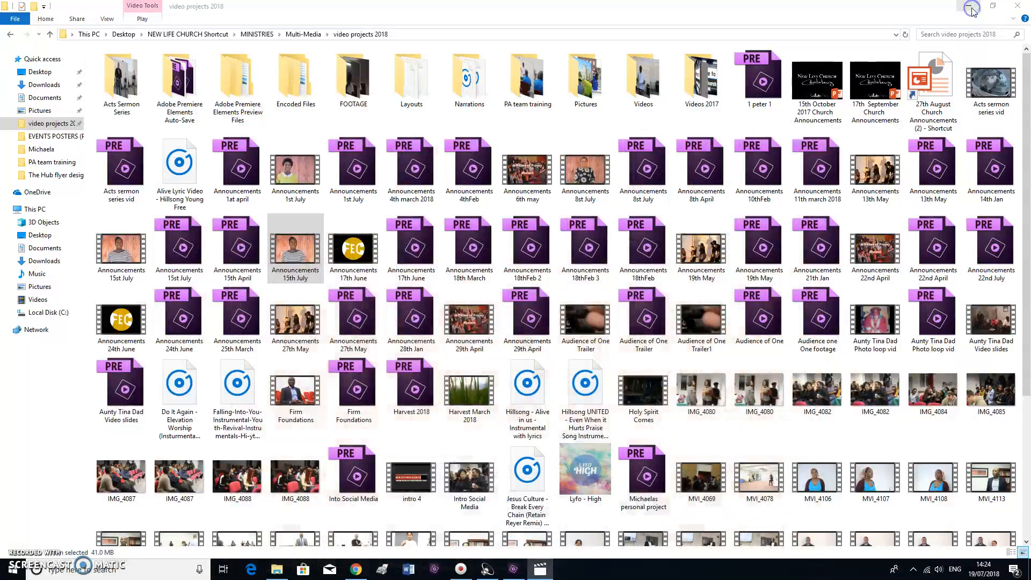
left_click(513, 570)
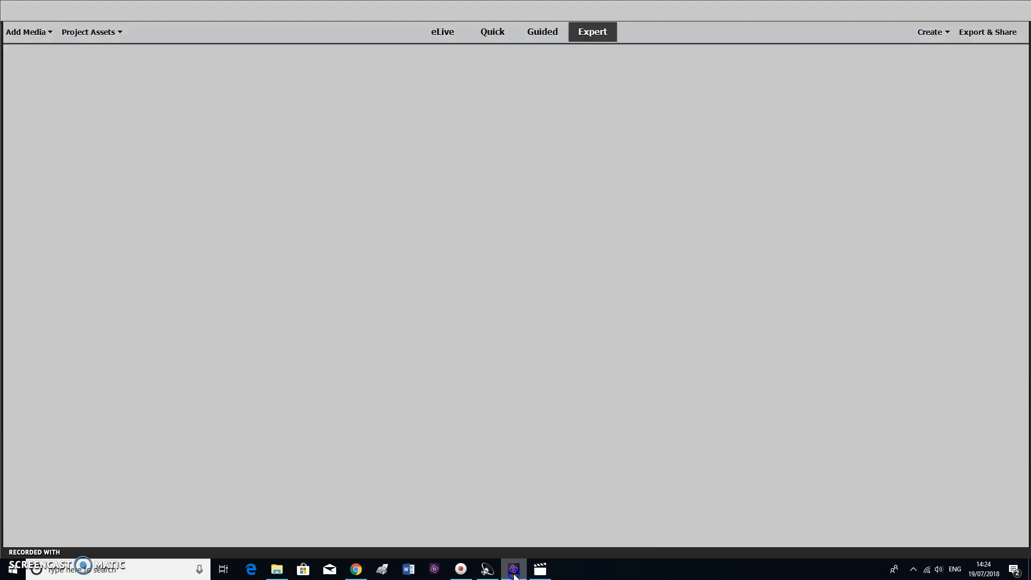
left_click(487, 570)
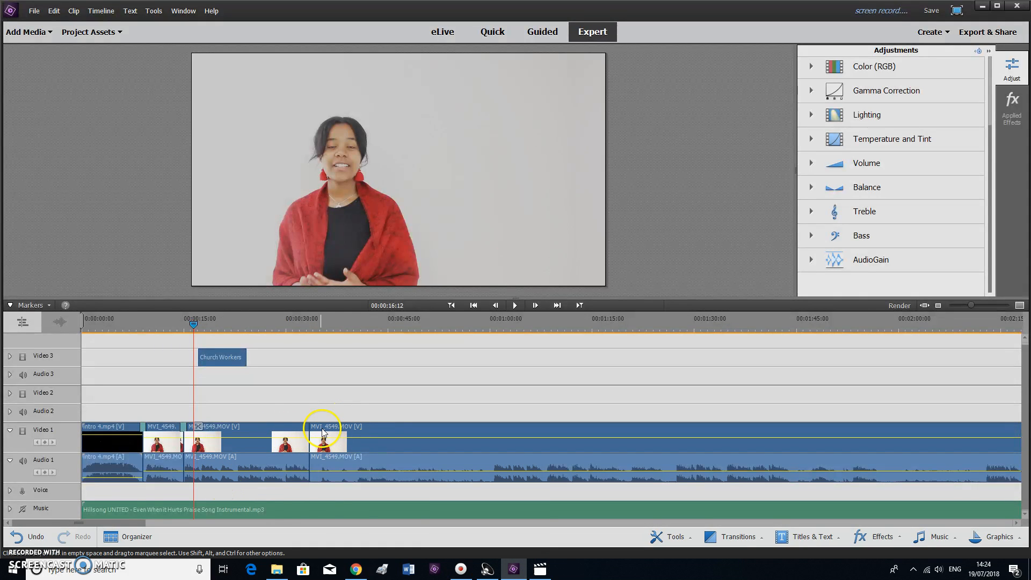
left_click(362, 428)
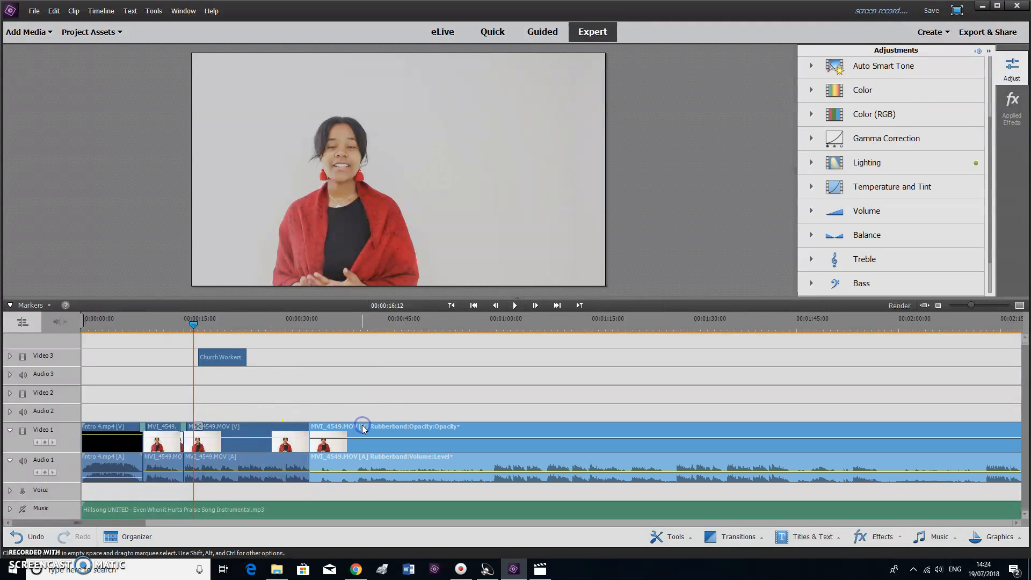
key("Delete")
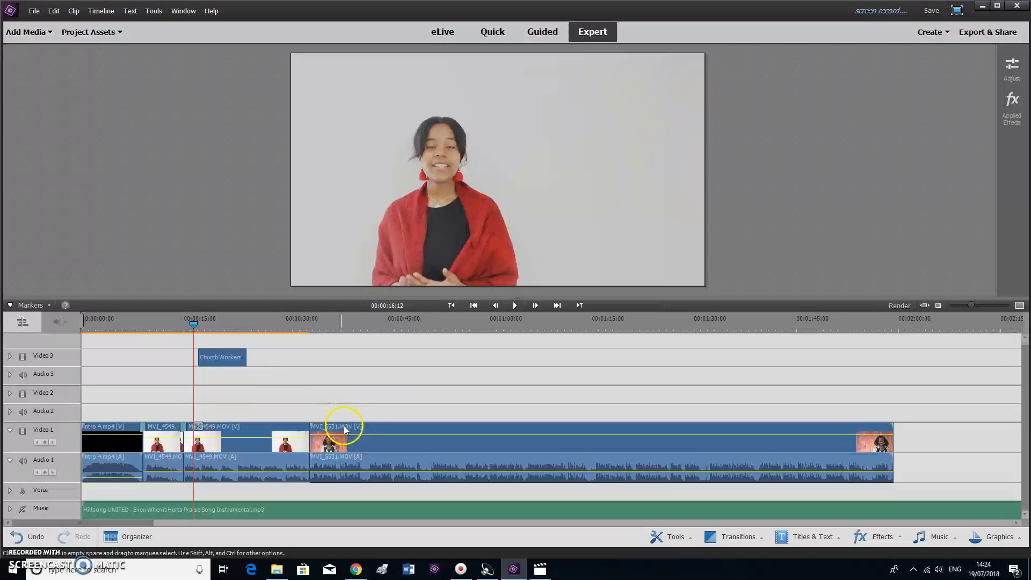
left_click_drag(346, 320, 410, 330)
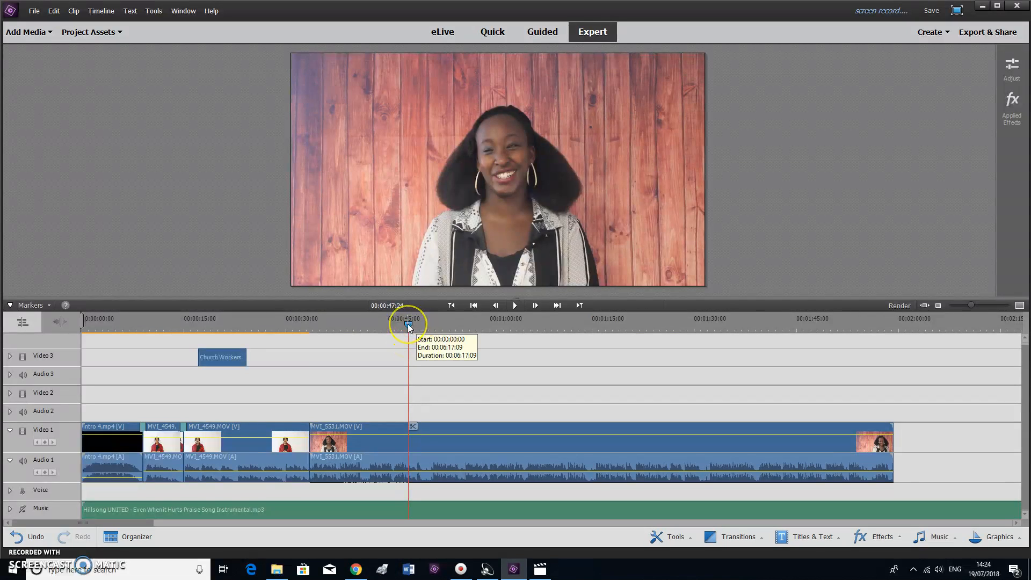
Play through the speaker clip from about 44 seconds and stop at 00:00:58:17
left_click_drag(408, 324, 381, 330)
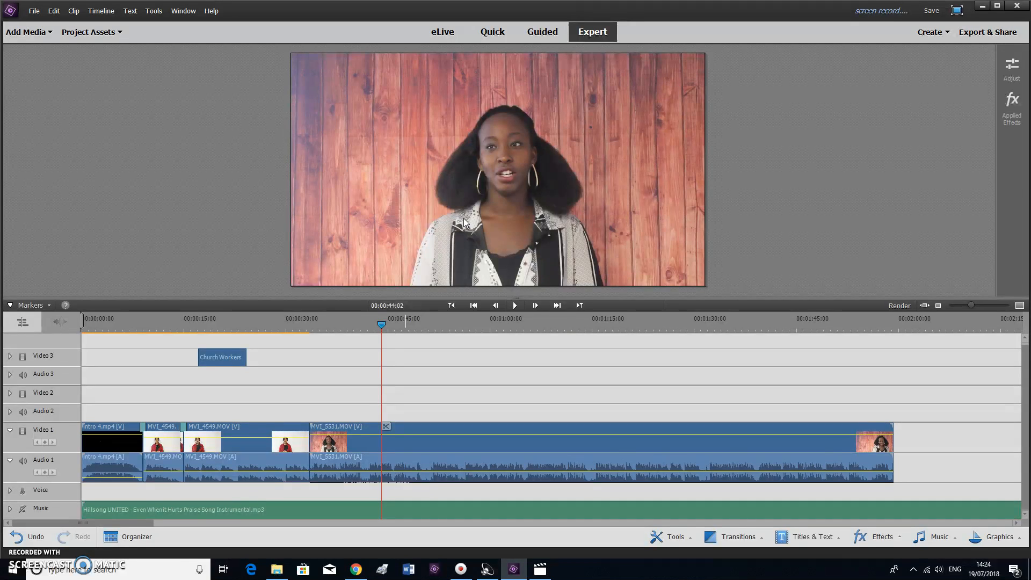
key("space")
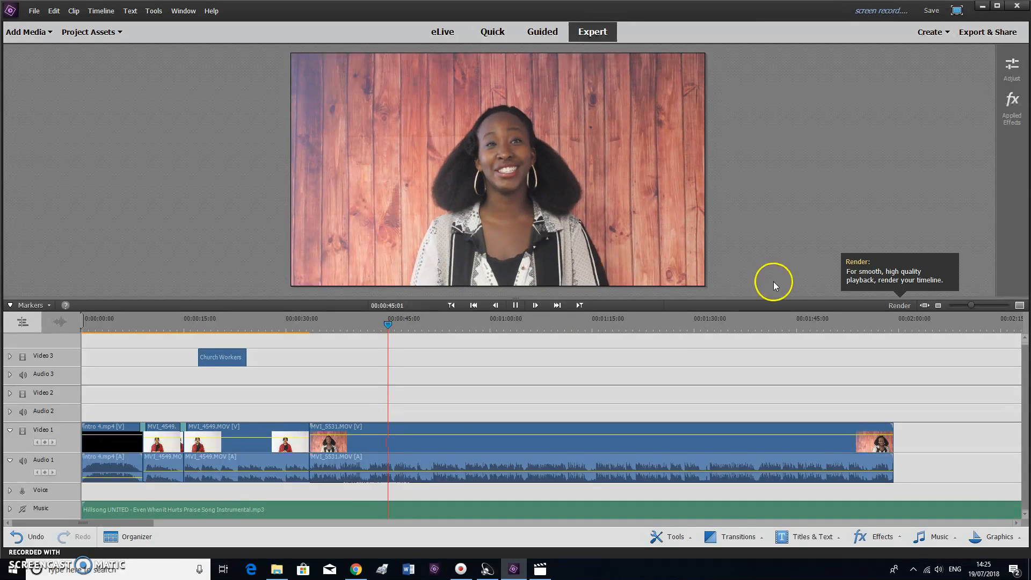
left_click_drag(476, 319, 457, 319)
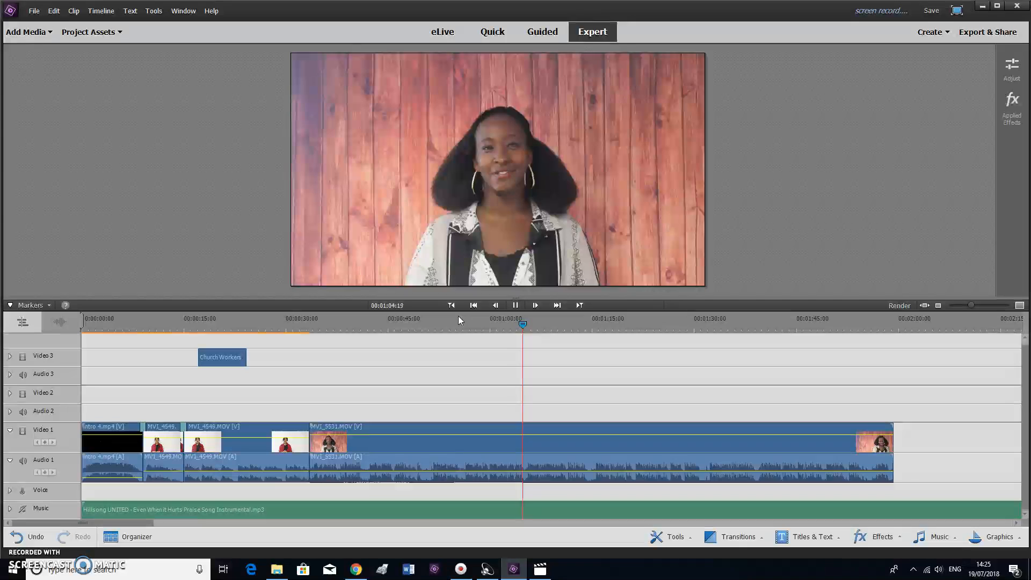
key("space")
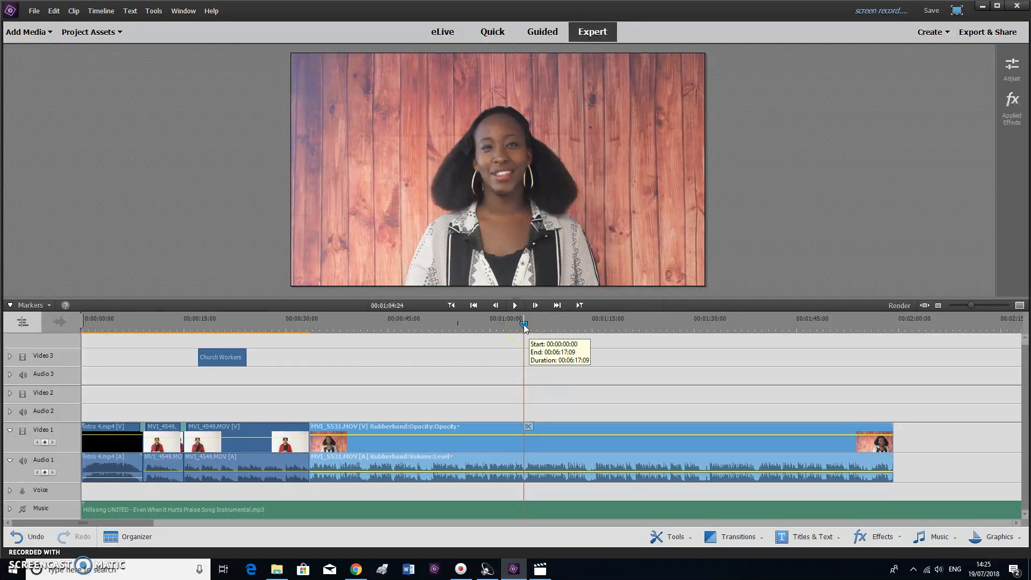
left_click_drag(525, 327, 490, 328)
key("space")
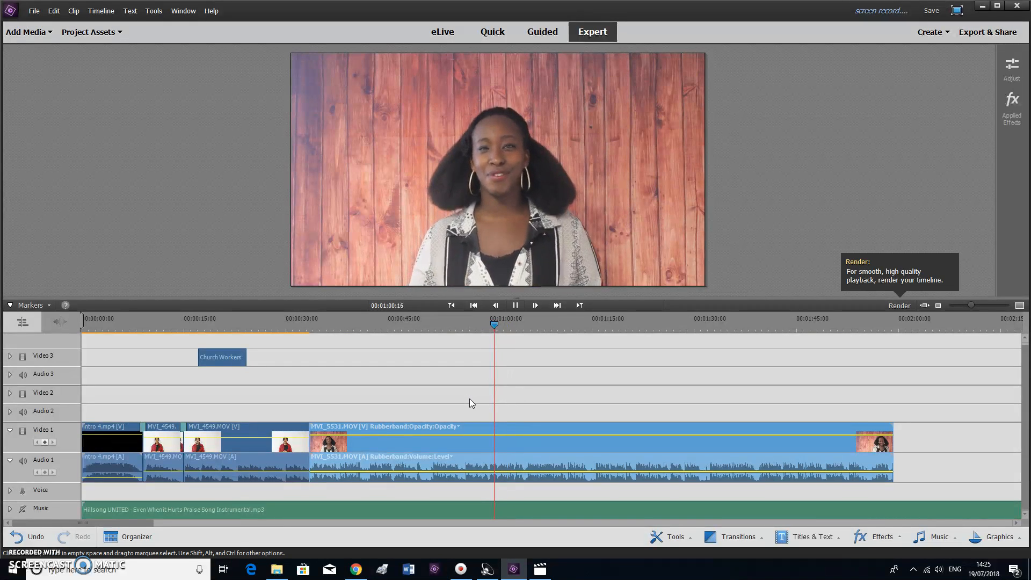
left_click(469, 324)
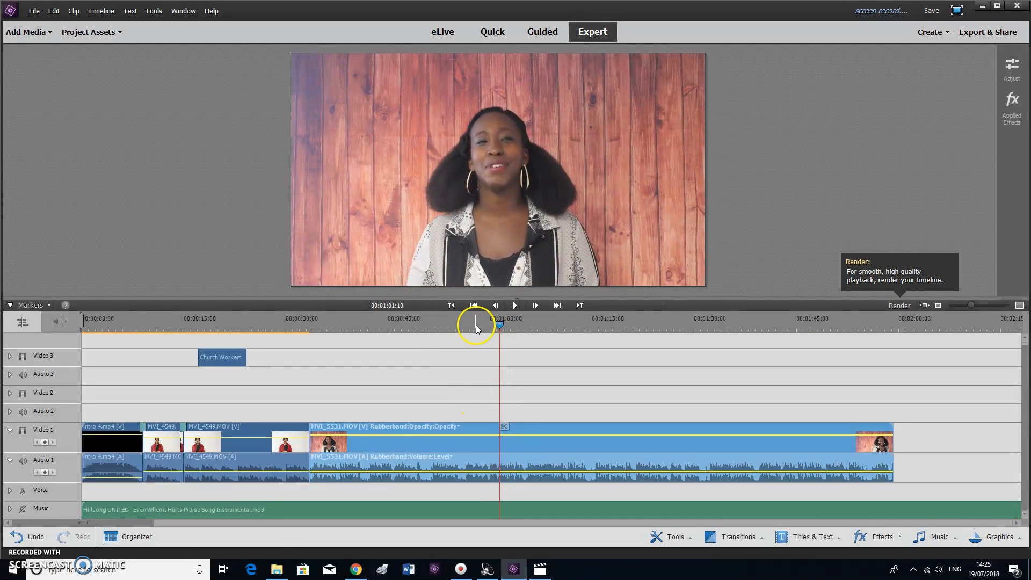
key("space")
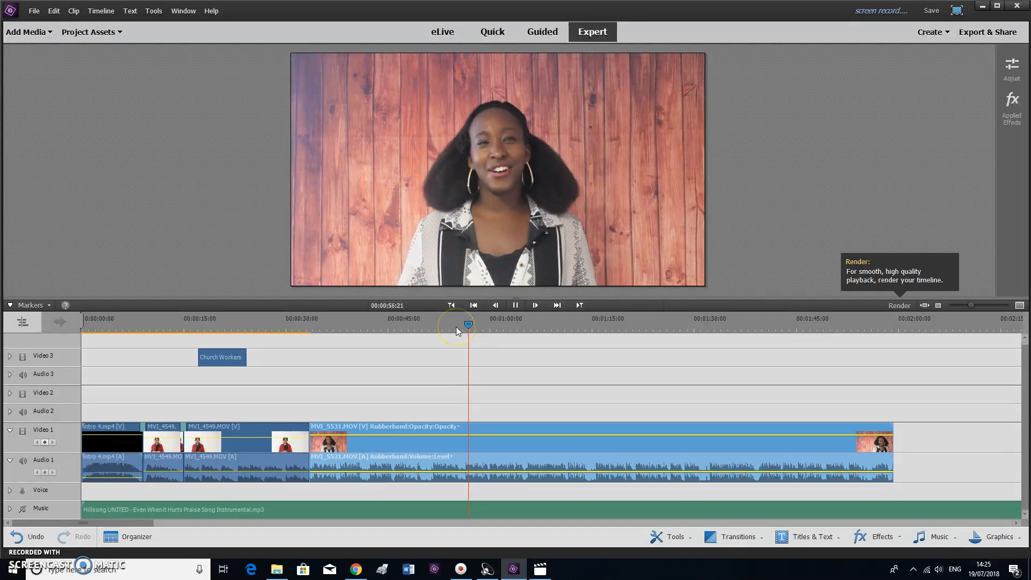
key("space")
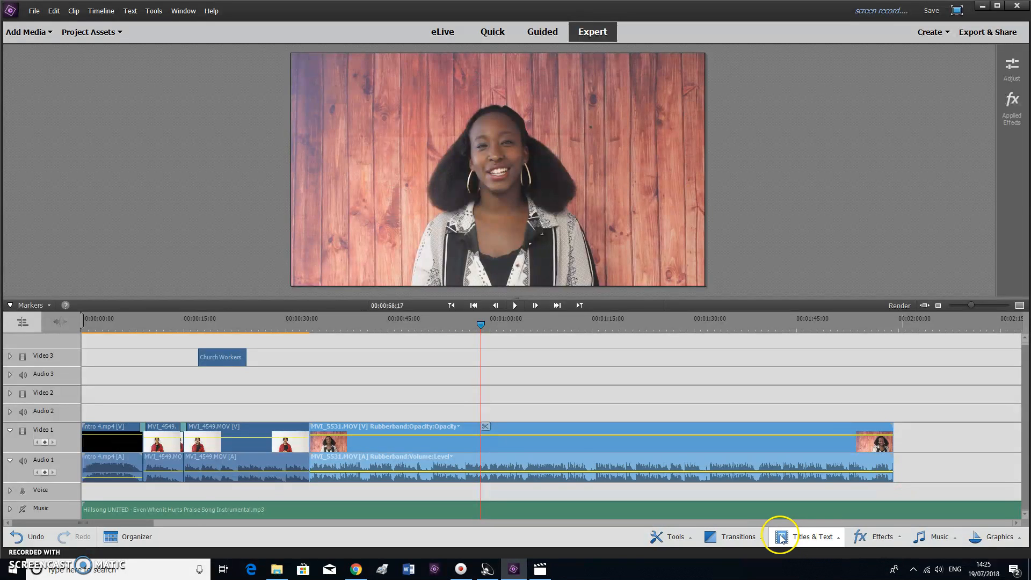
Open Titles & Text and browse the Motion Titles categories, viewing the Formal titles
left_click(799, 540)
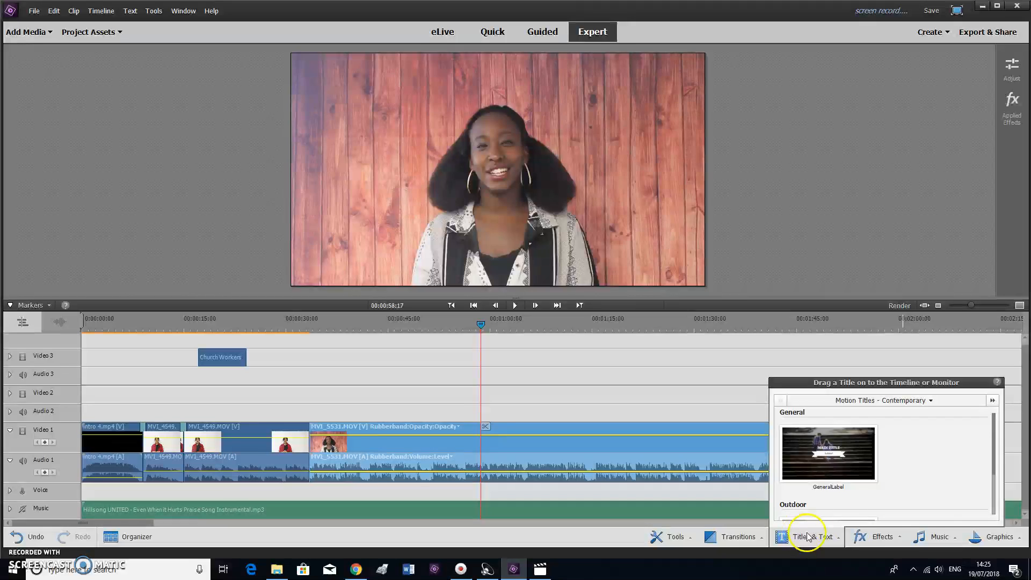
left_click(863, 403)
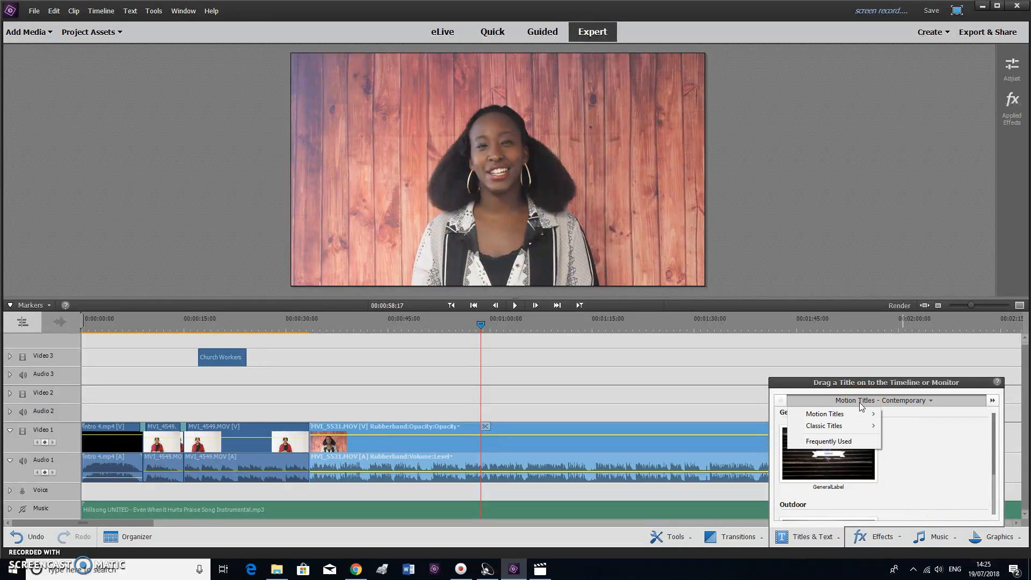
left_click(845, 418)
left_click(962, 462)
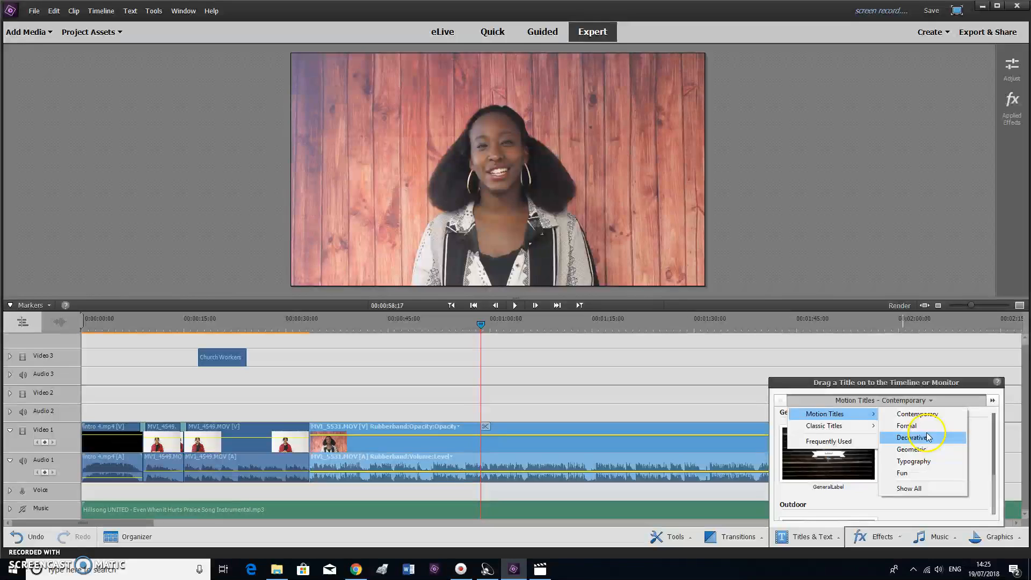
left_click(908, 425)
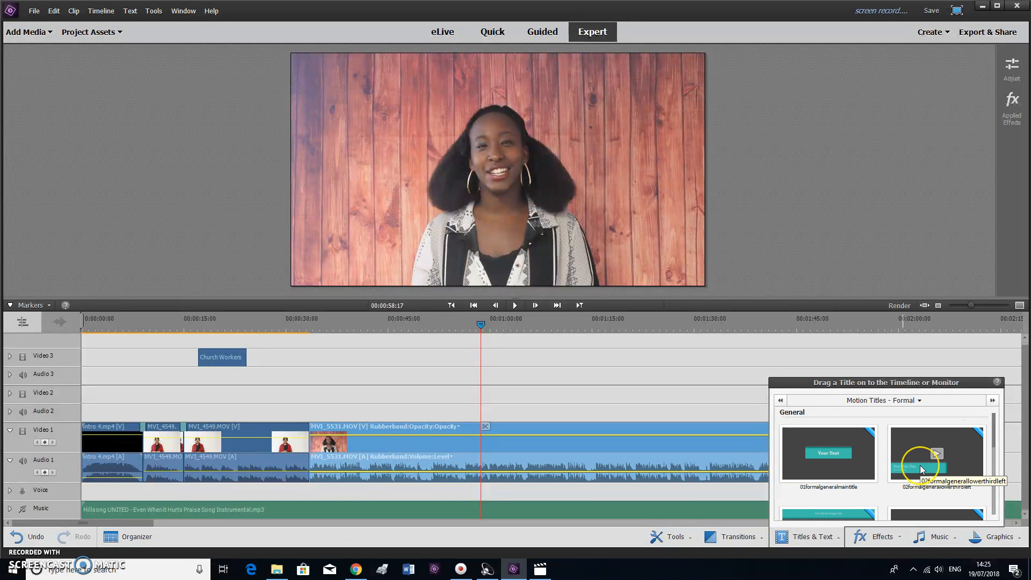
scroll(913, 468, "down", 3)
scroll(913, 462, "up", 3)
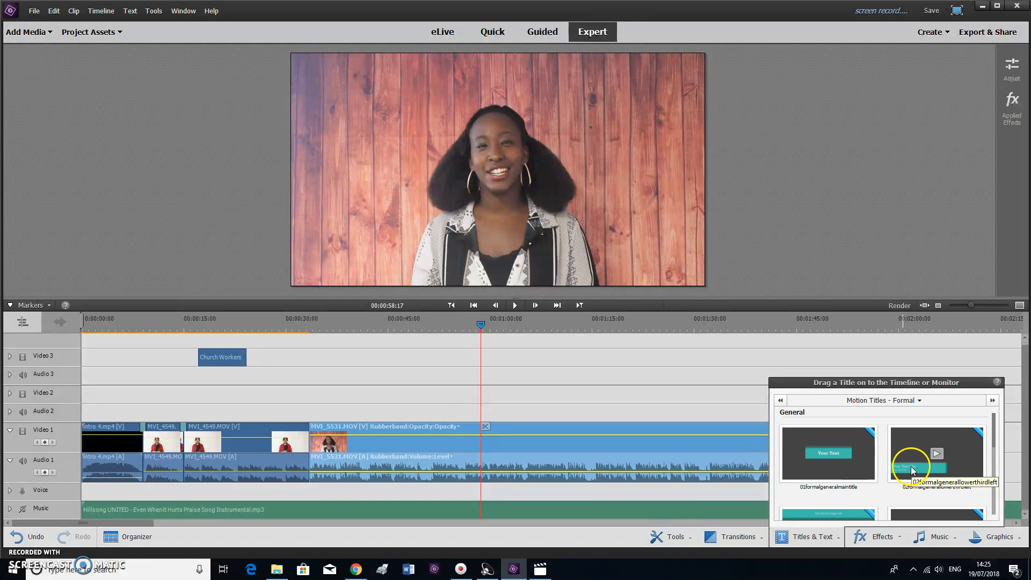
Switch to the Typography motion titles and select onlinetypography04
left_click(837, 400)
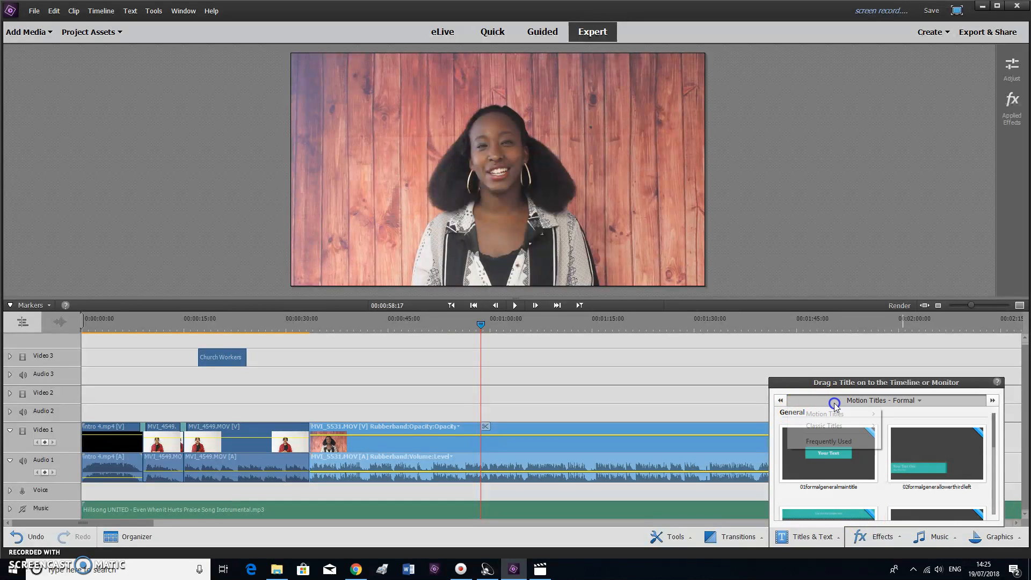
mouse_move(838, 414)
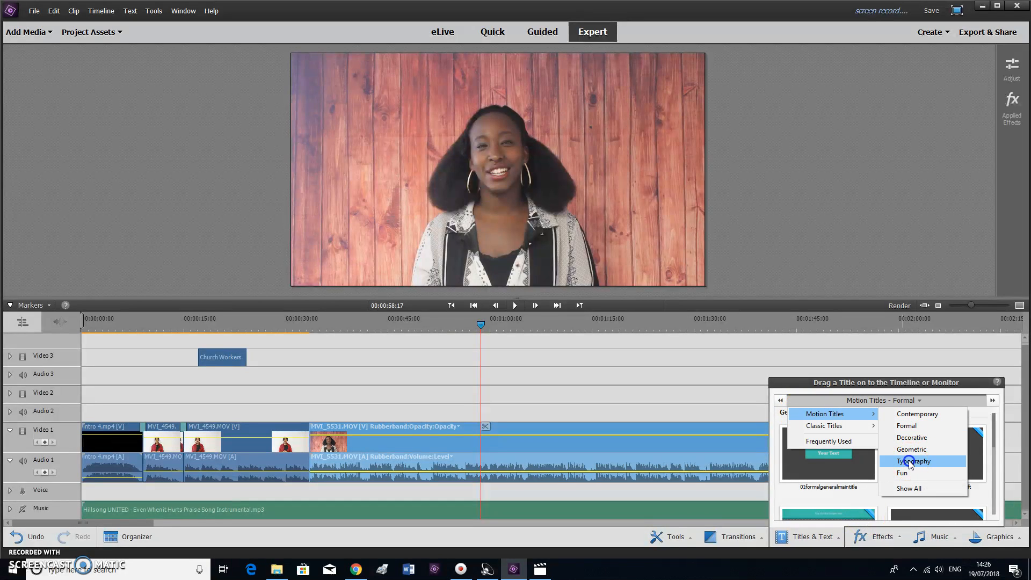
left_click(913, 462)
scroll(898, 475, "down", 1)
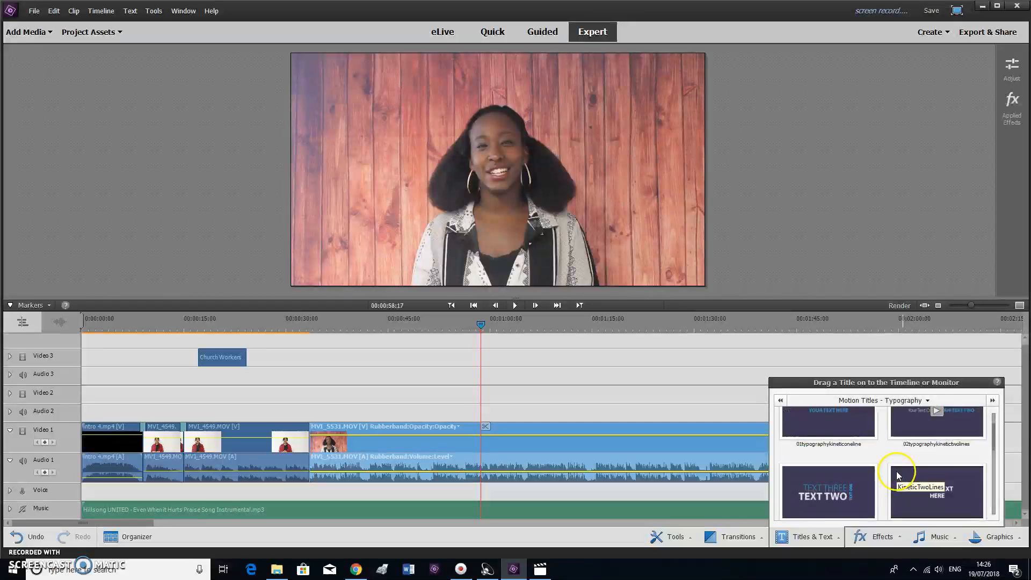
scroll(895, 481, "down", 2)
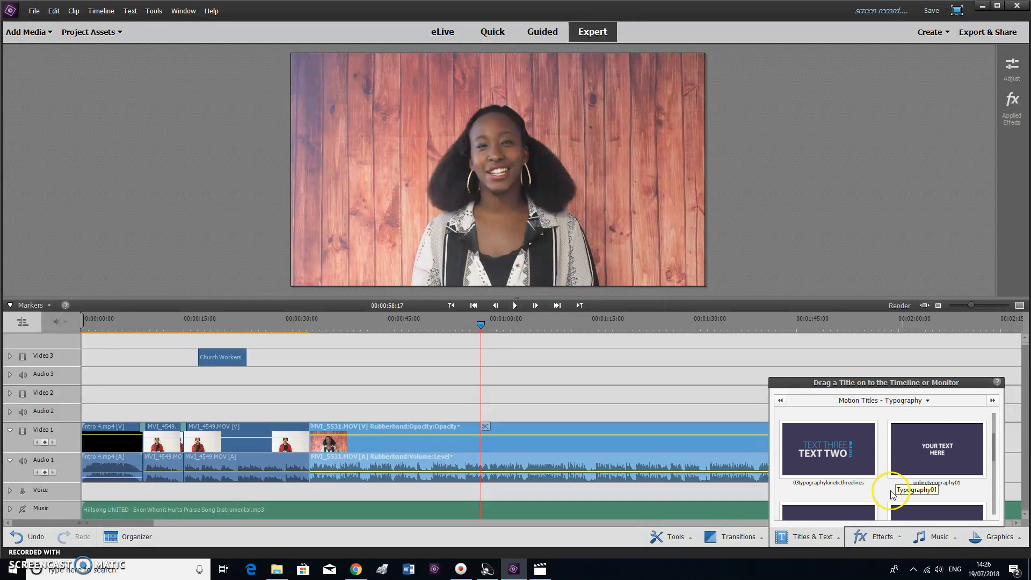
scroll(891, 494, "down", 4)
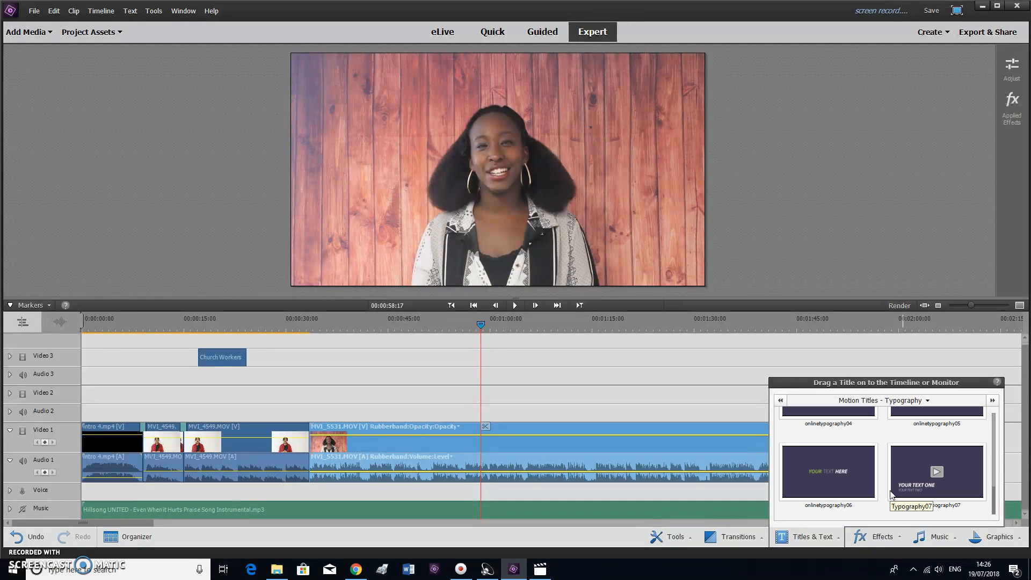
scroll(886, 490, "up", 1)
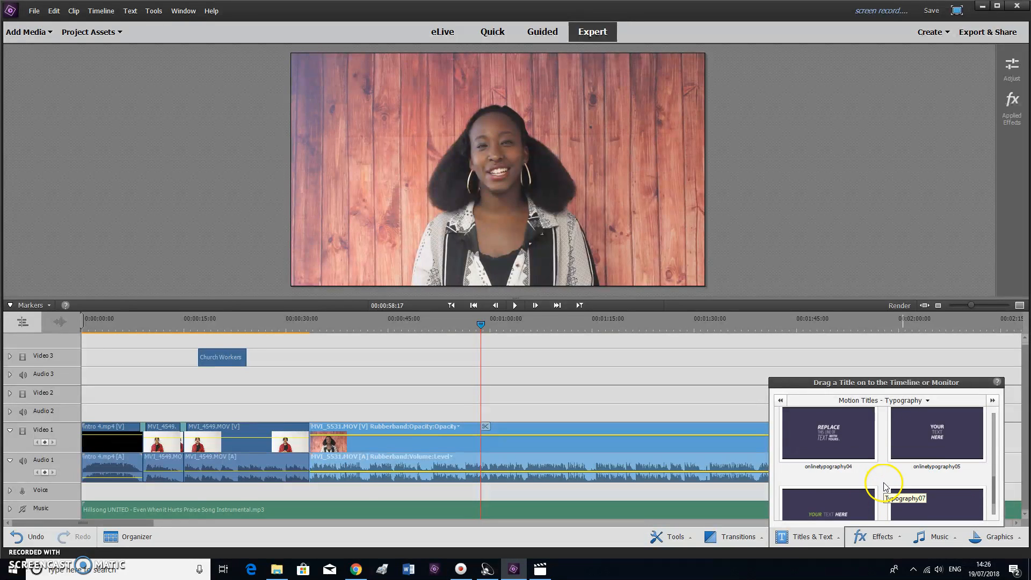
left_click(830, 439)
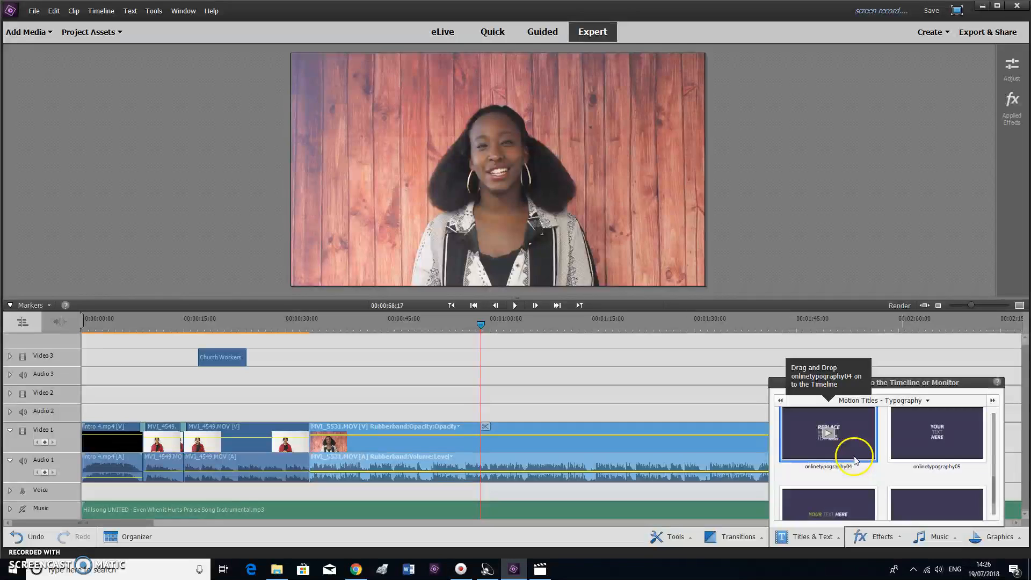
Place onlinetypography04 on Video 2 at the playhead near one minute and preview it
left_click_drag(830, 438, 485, 404)
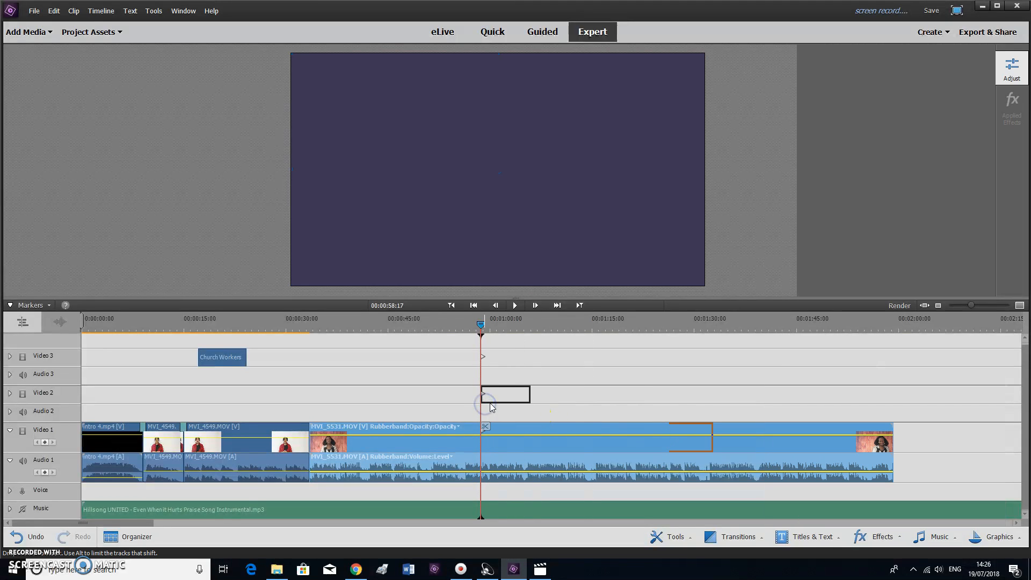
left_click(479, 327)
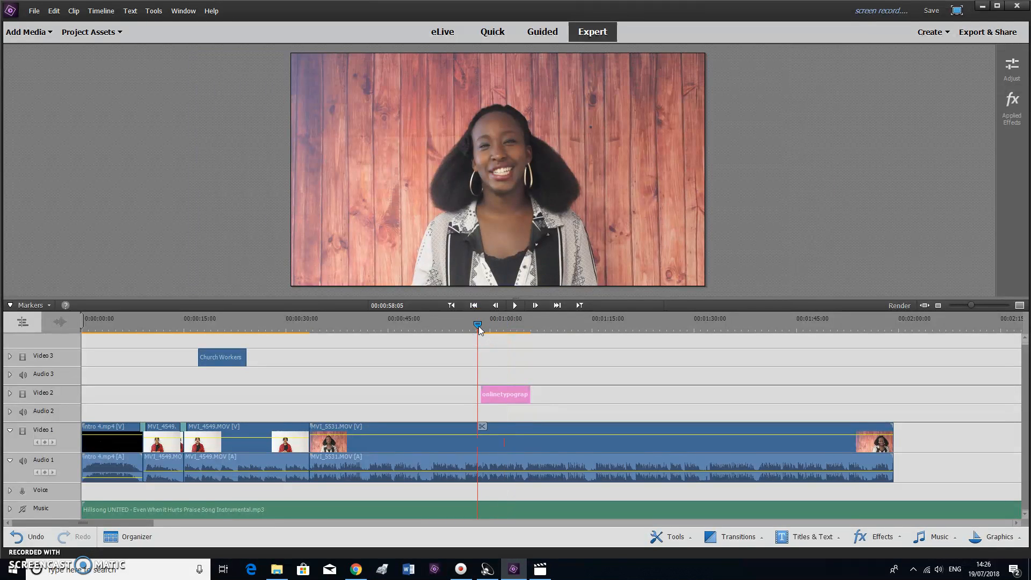
key("space")
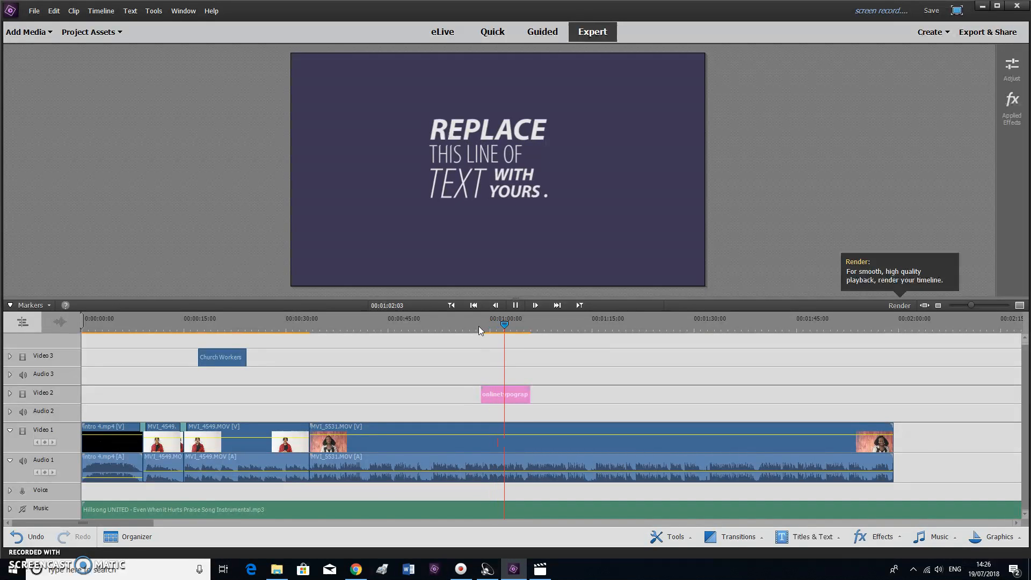
key("space")
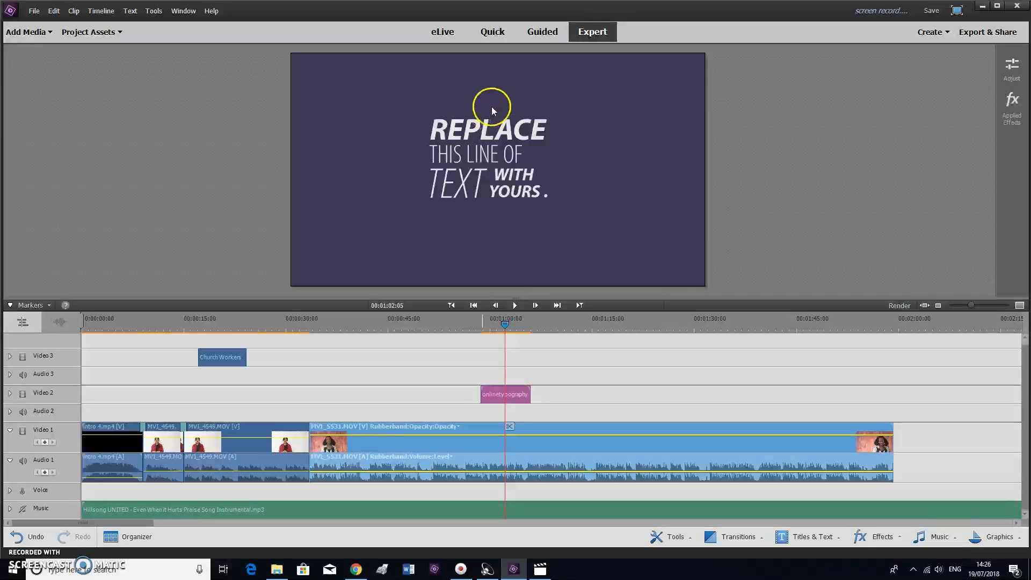
left_click_drag(508, 326, 502, 321)
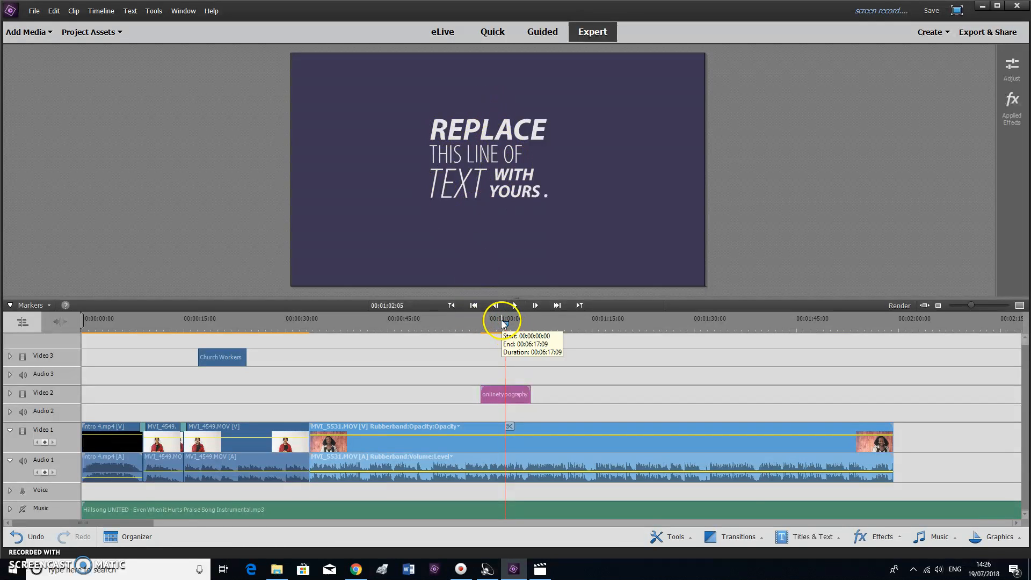
Try onlinetypography05 on Video 2 near 1:26, preview it, then delete it
left_click(805, 535)
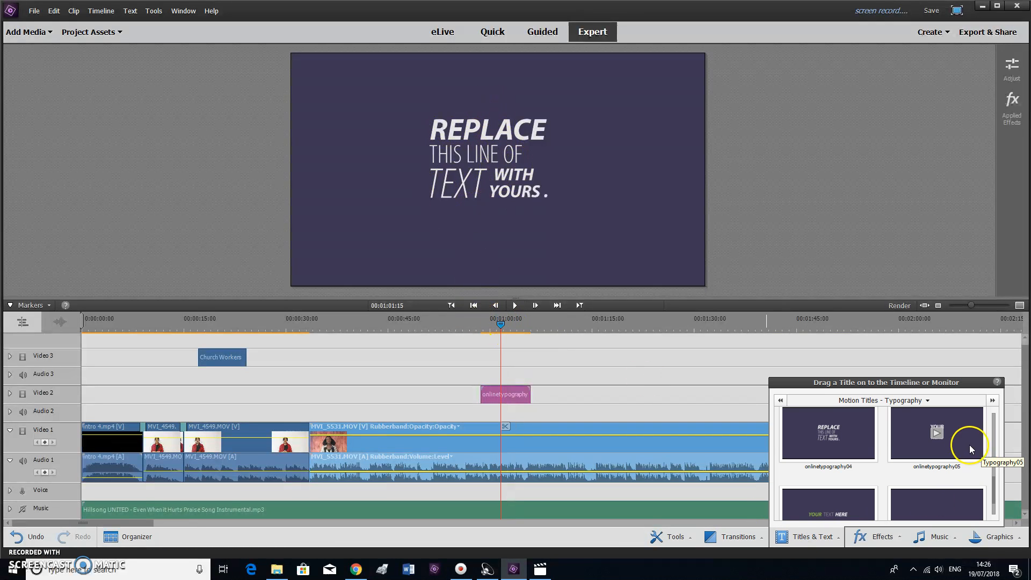
left_click_drag(956, 440, 673, 398)
left_click(672, 325)
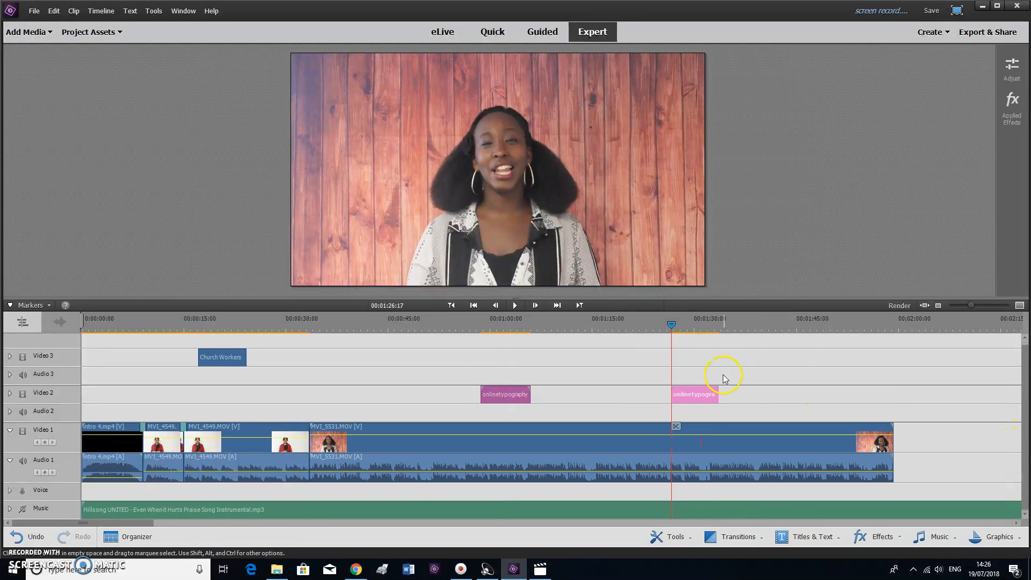
key("space")
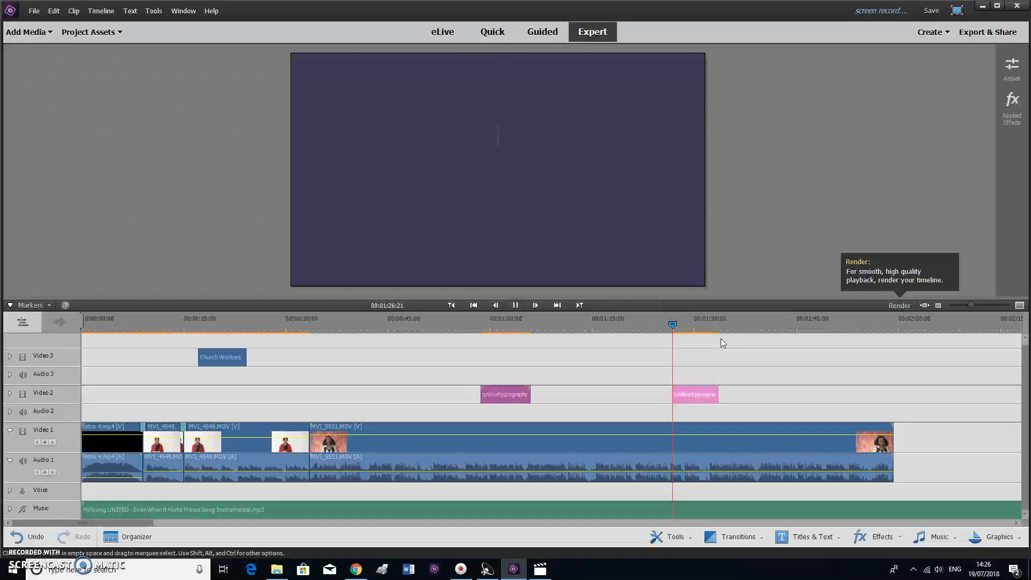
left_click(696, 395)
key("Delete")
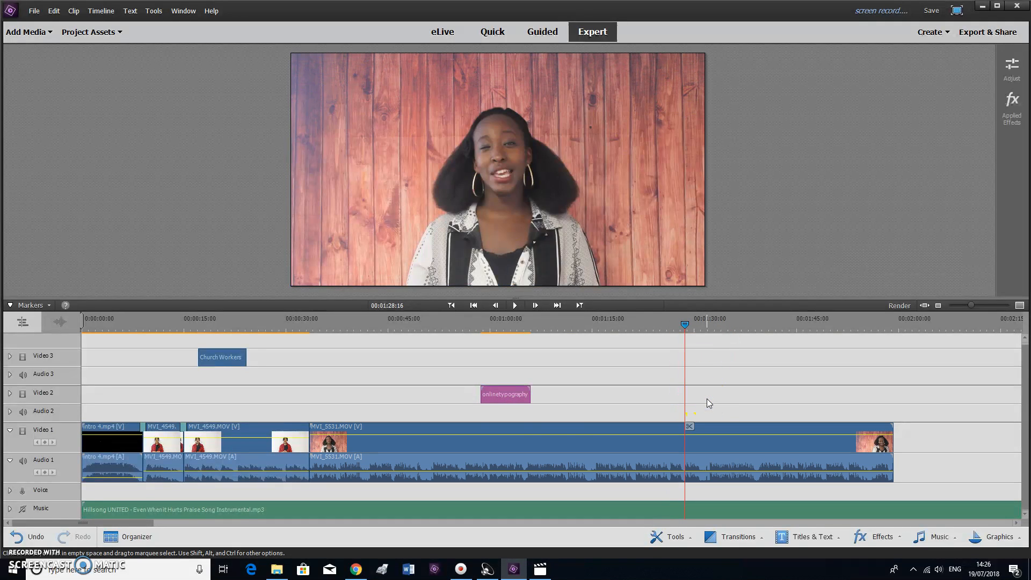
Replay the onlinetypography04 title from its start and select its clip
left_click(475, 326)
key("space")
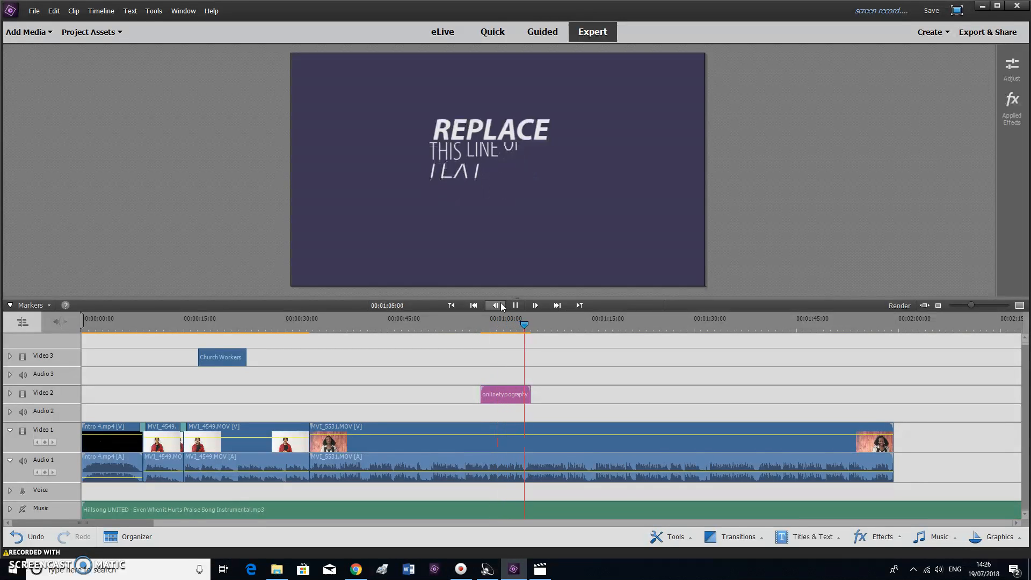
key("space")
left_click(483, 319)
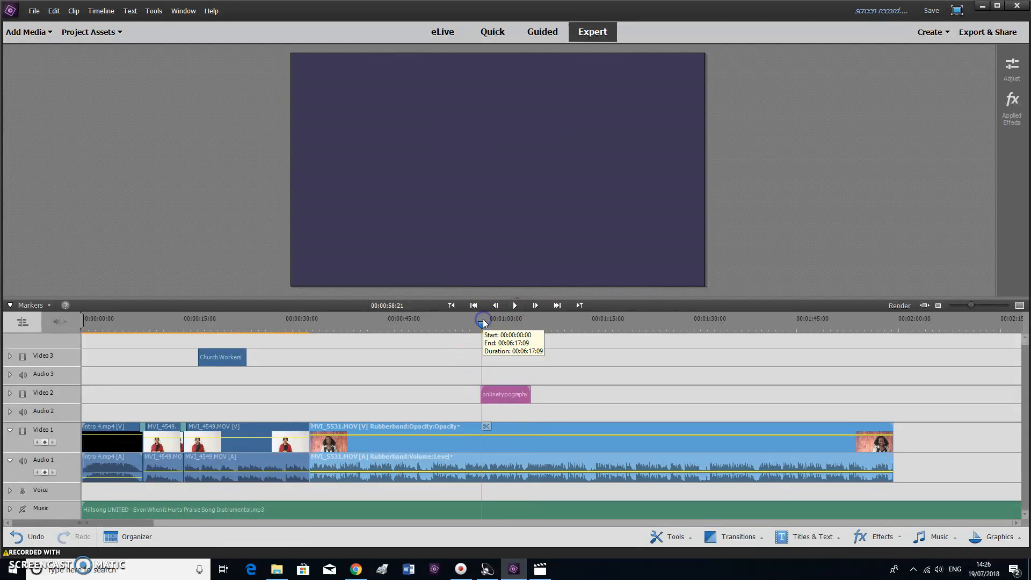
left_click(511, 396)
Open the title's text settings and change the top line REPLACE to 'Free'
double_click(514, 397)
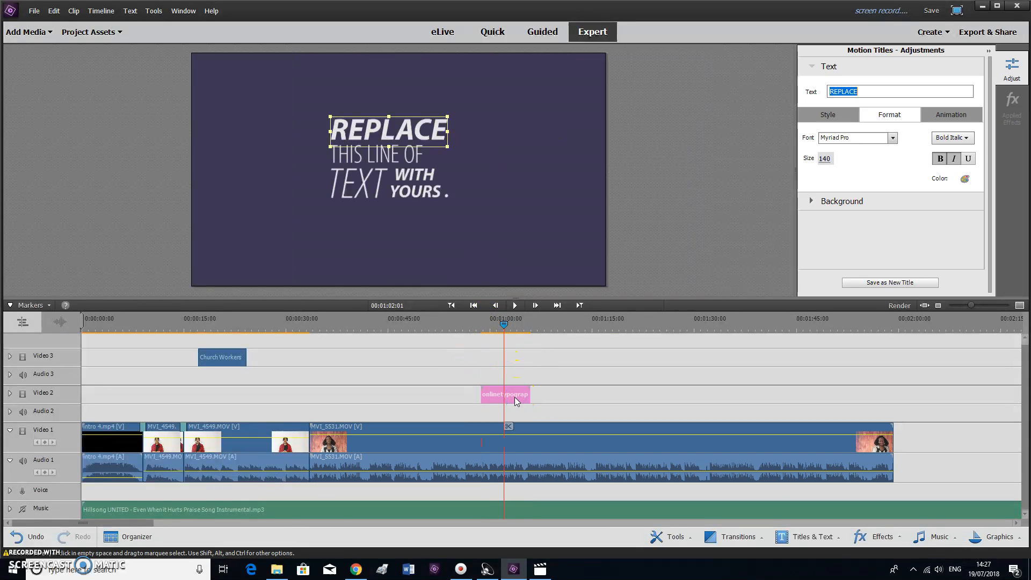
left_click(366, 134)
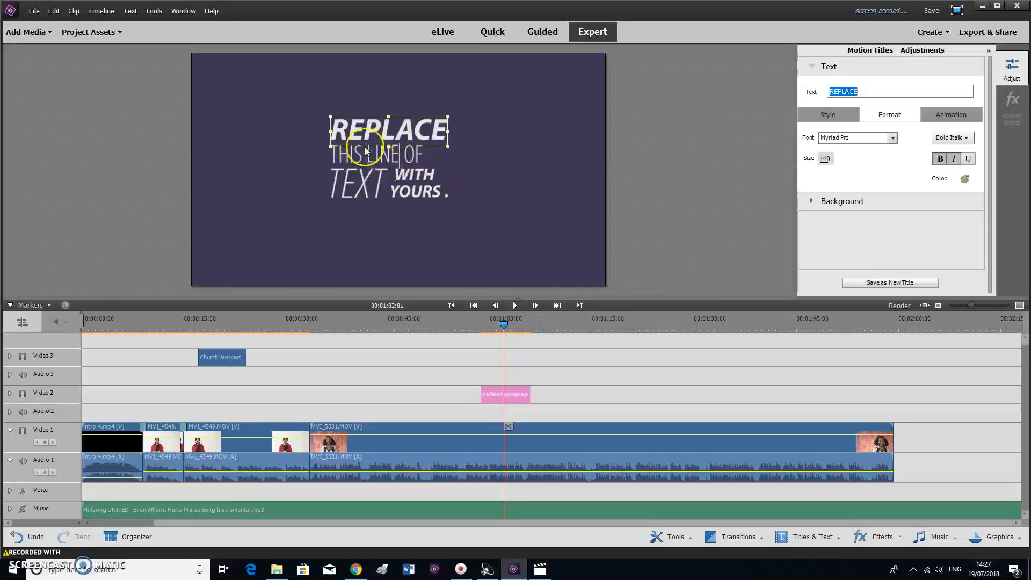
left_click(342, 160)
left_click(382, 156)
left_click(410, 162)
left_click(384, 182)
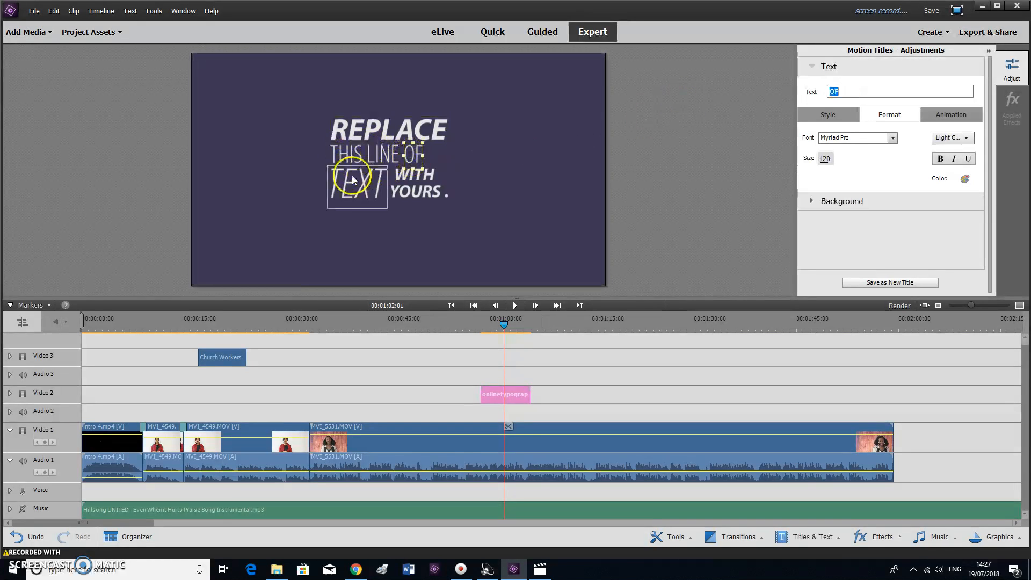
left_click(410, 175)
left_click(430, 192)
left_click(381, 134)
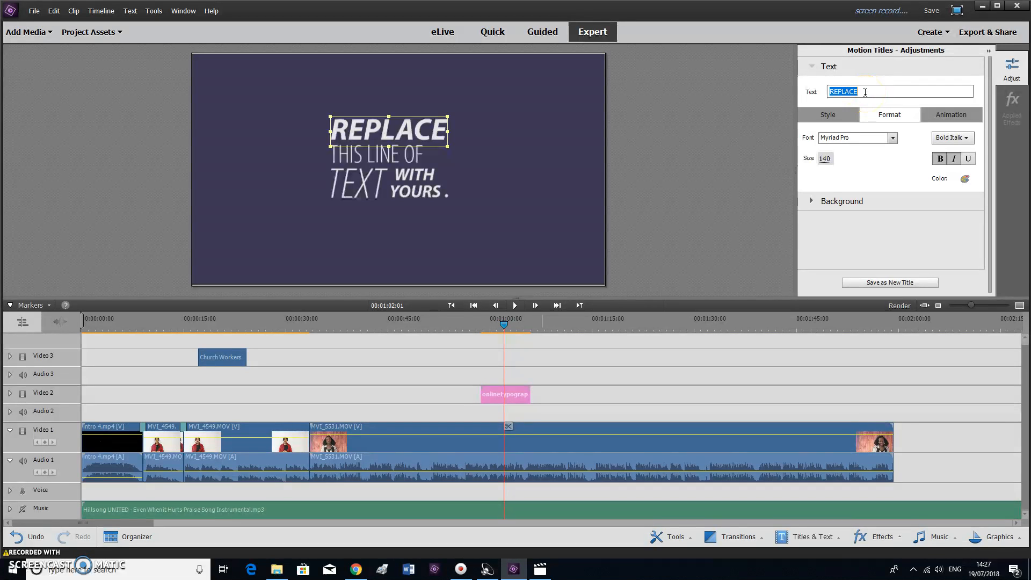
left_click(873, 91)
type("F")
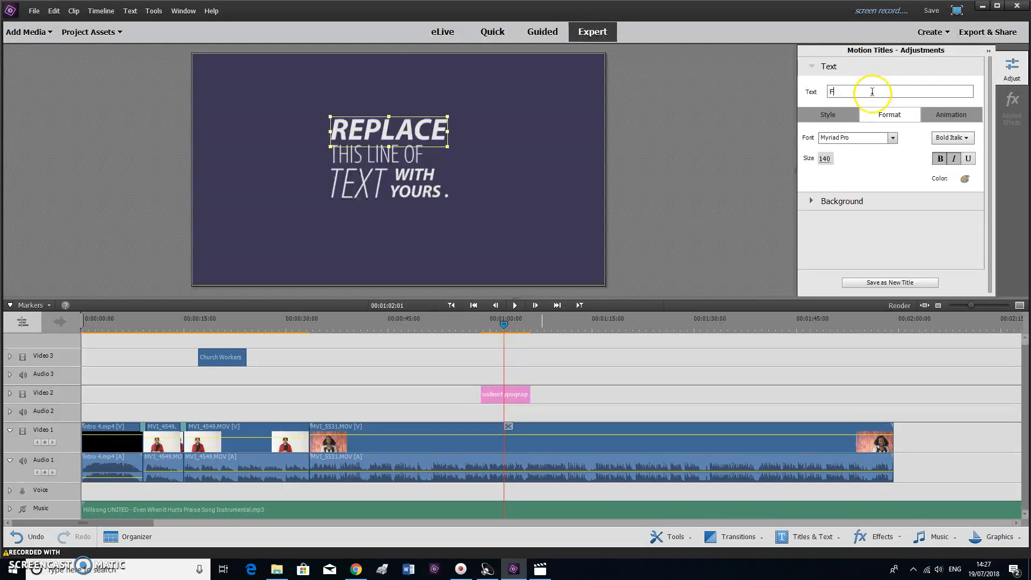
type("ree")
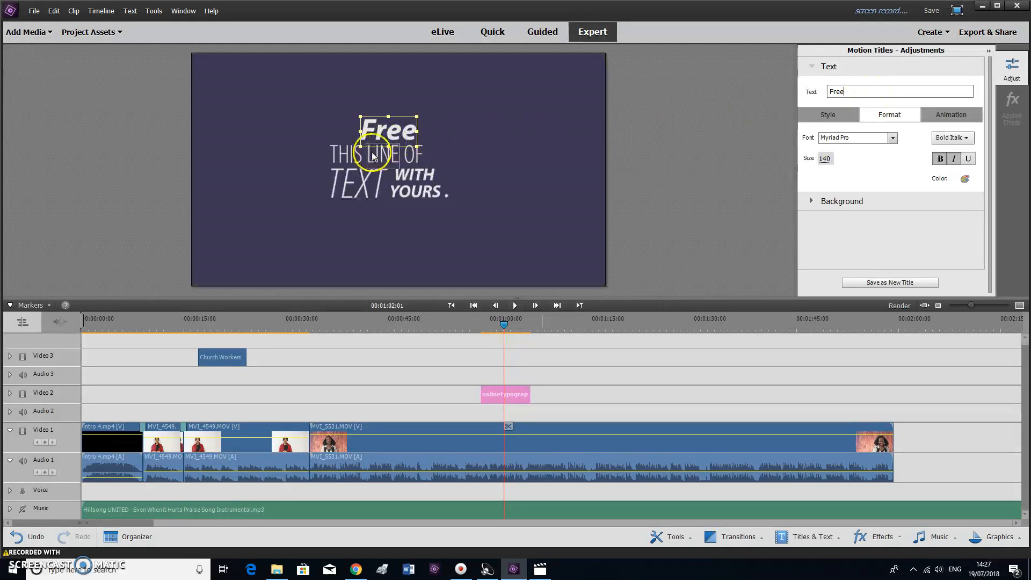
Replace THIS LINE OF with '3 day program' and slide the words together on one line
left_click(344, 156)
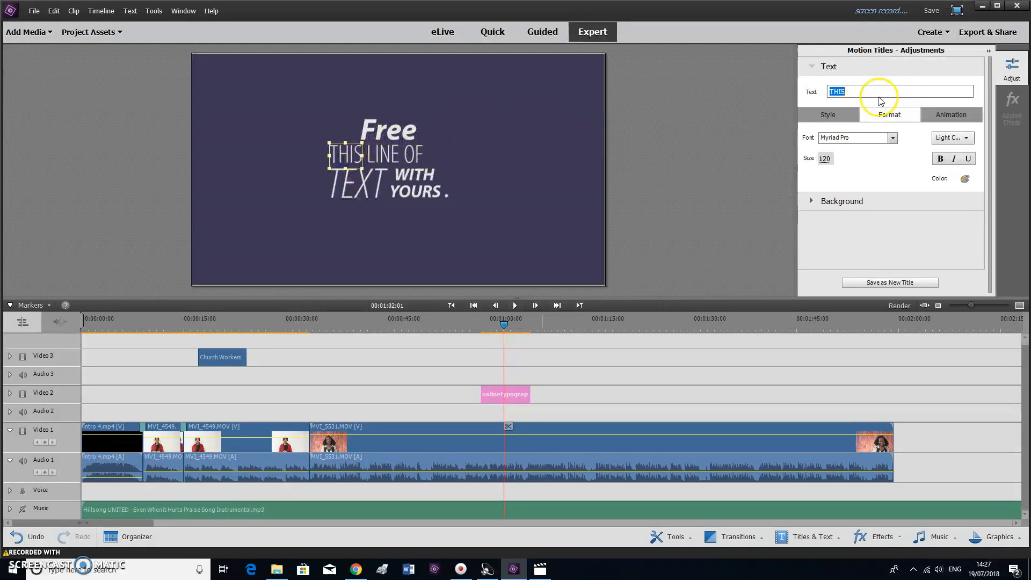
type("3")
left_click(390, 153)
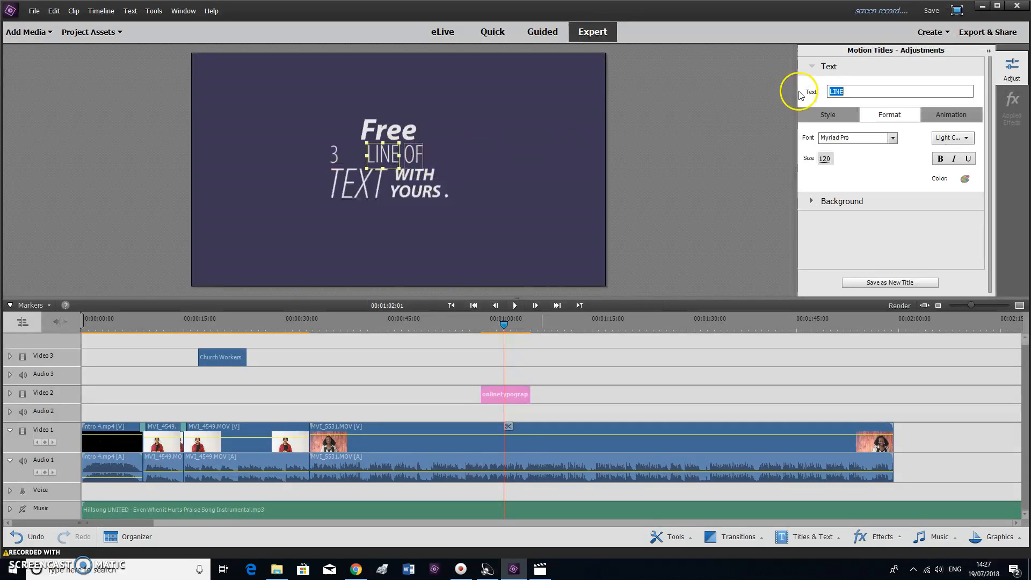
type("day")
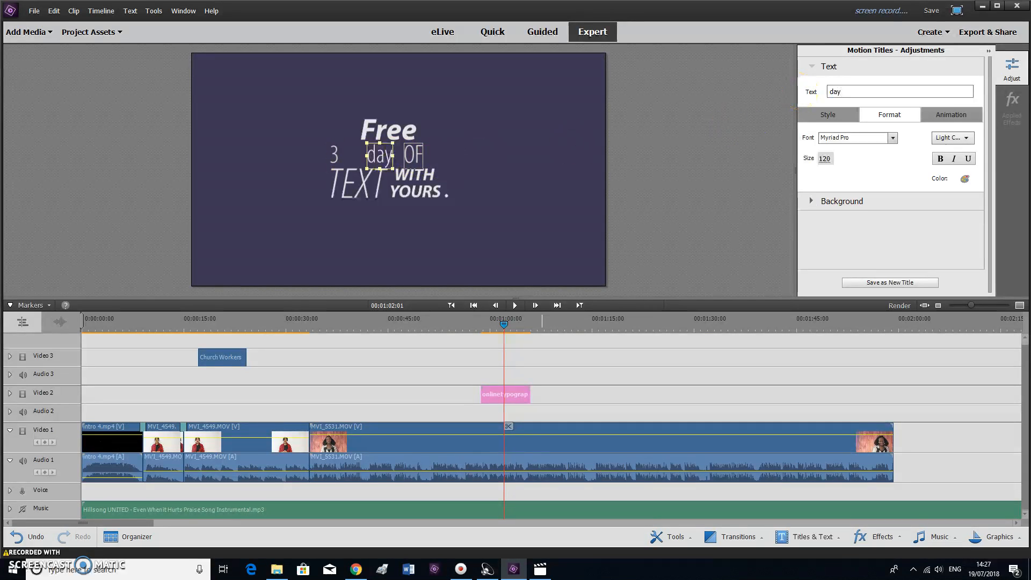
left_click(414, 154)
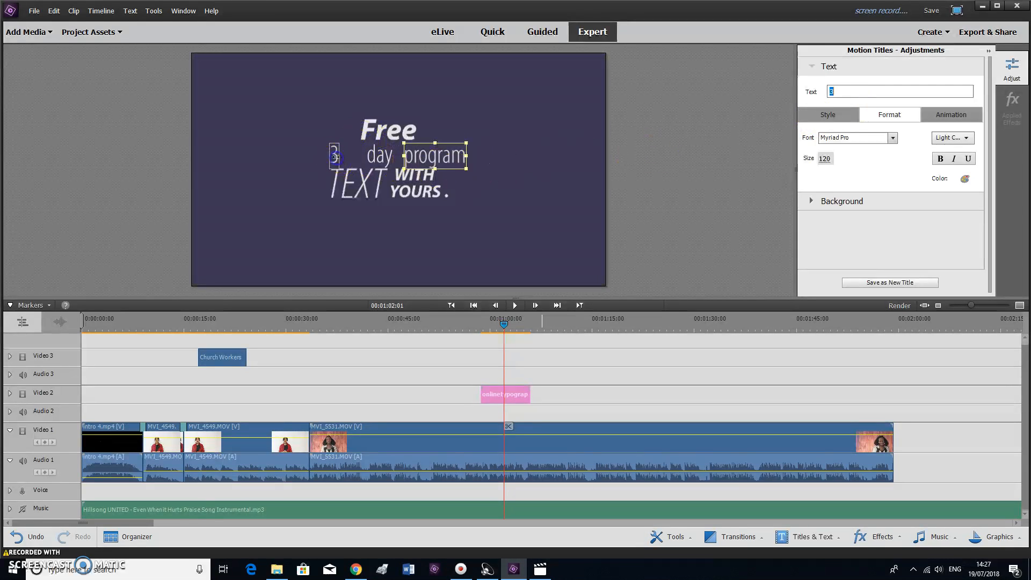
left_click_drag(336, 156, 354, 154)
left_click(378, 157)
left_click_drag(423, 156, 414, 156)
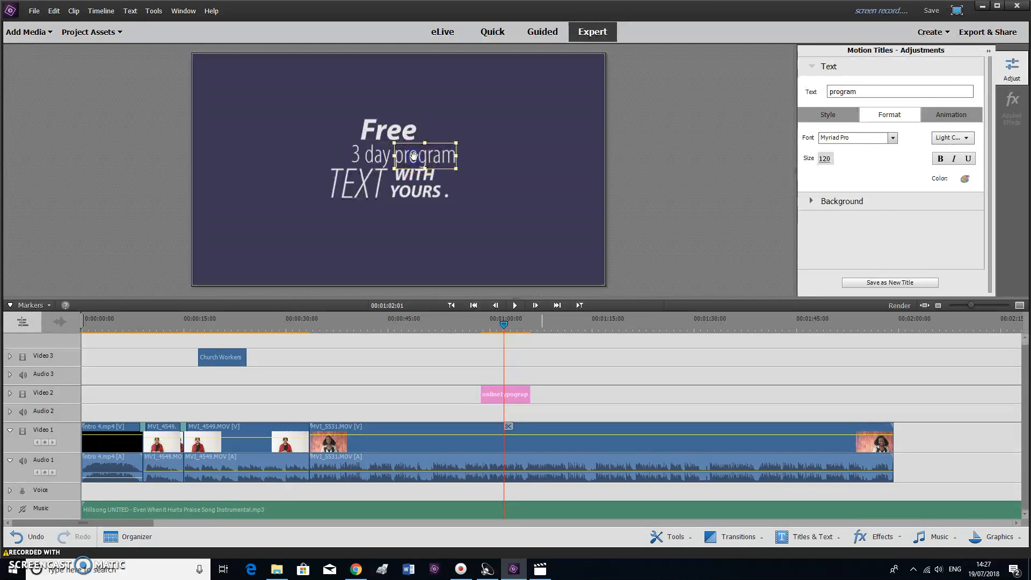
left_click(481, 325)
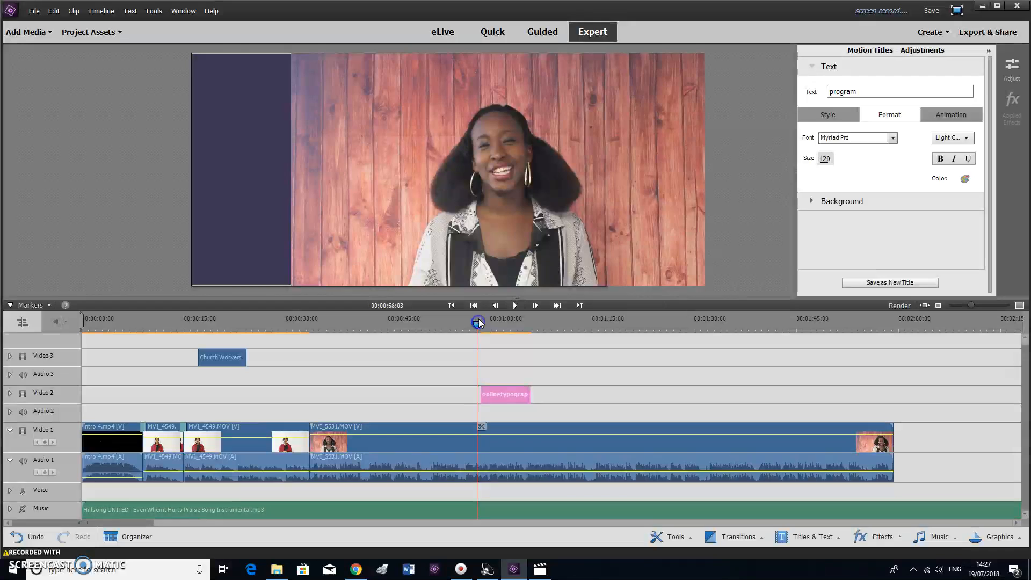
key("space")
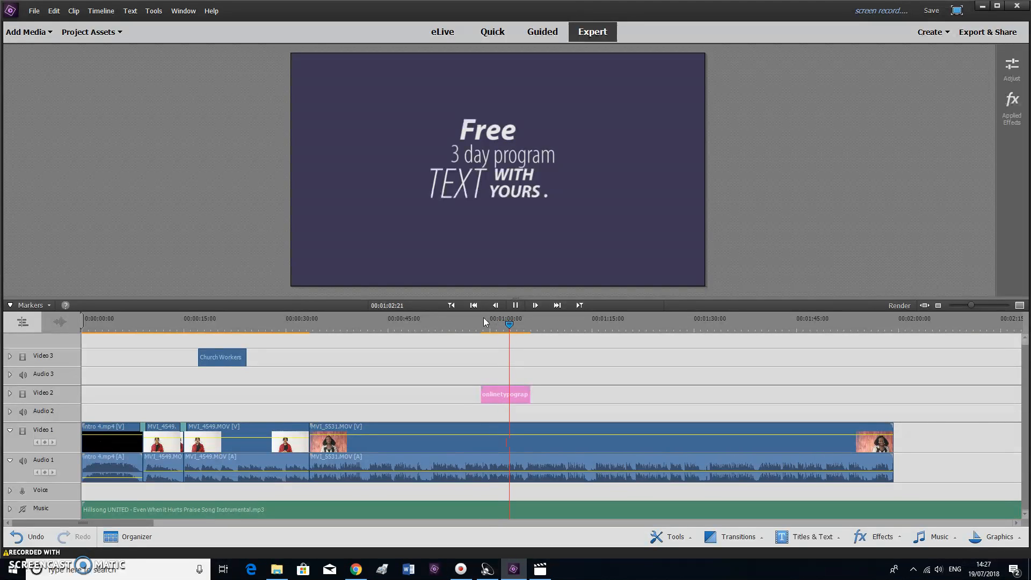
key("space")
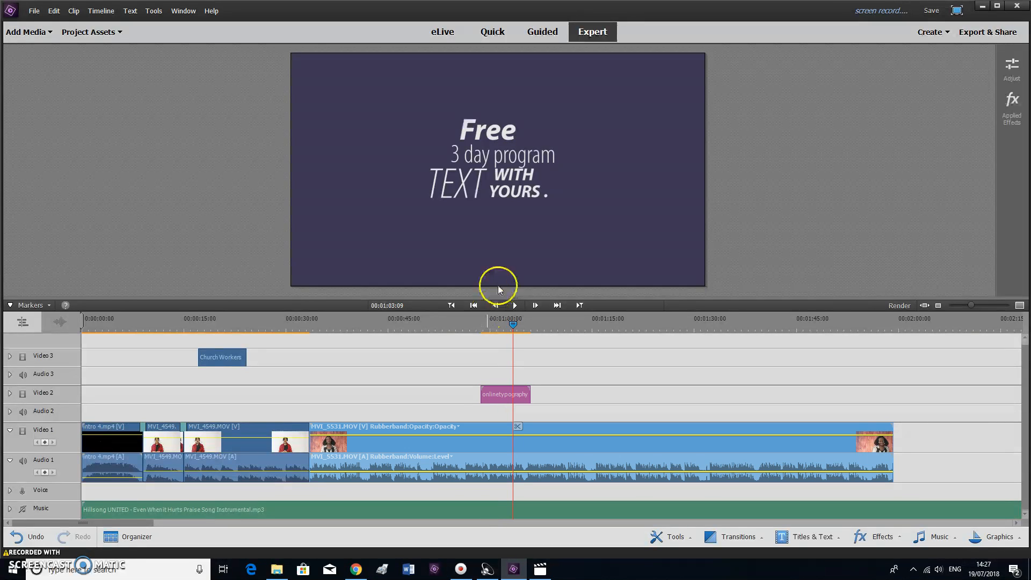
Replace TEXT, WITH and YOURS with 'Hersden', '28th-' and '31st July'
double_click(503, 394)
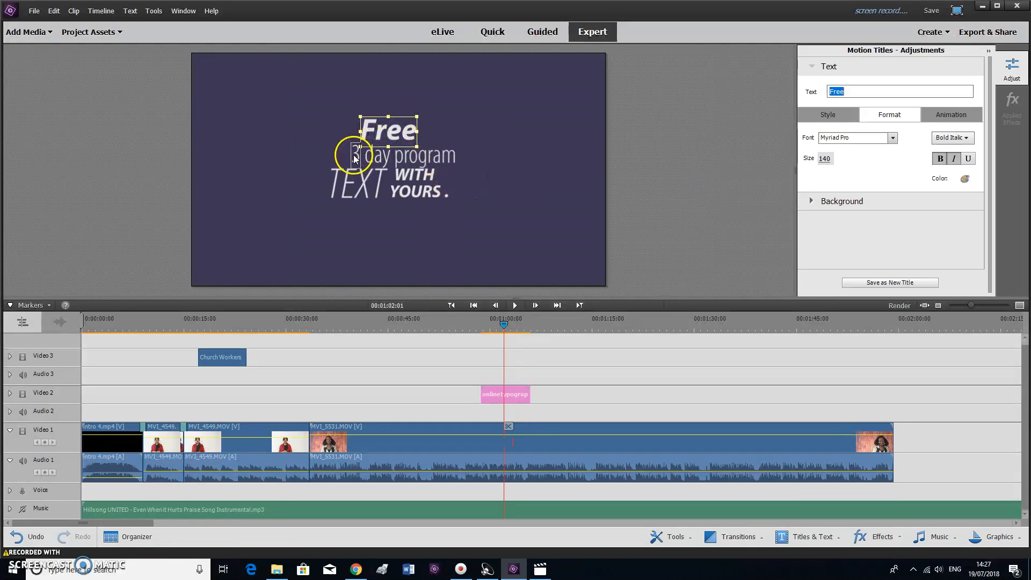
left_click(349, 183)
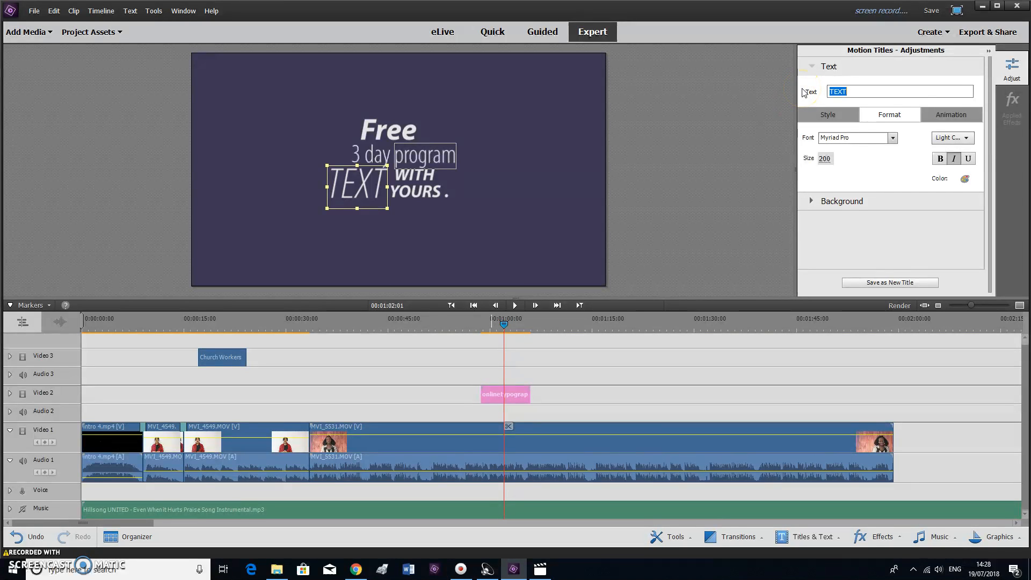
type("Hersden")
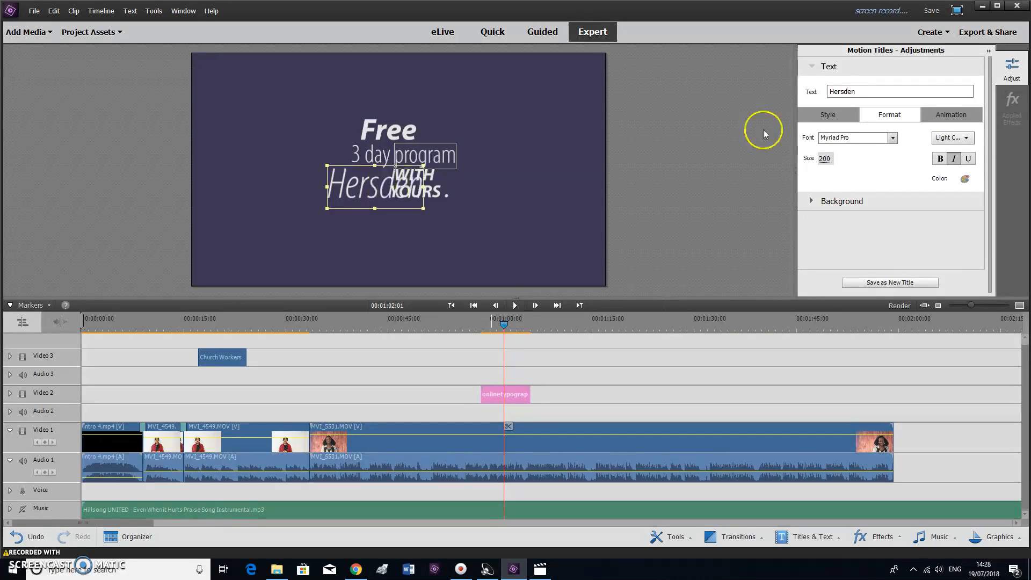
left_click_drag(351, 194, 314, 192)
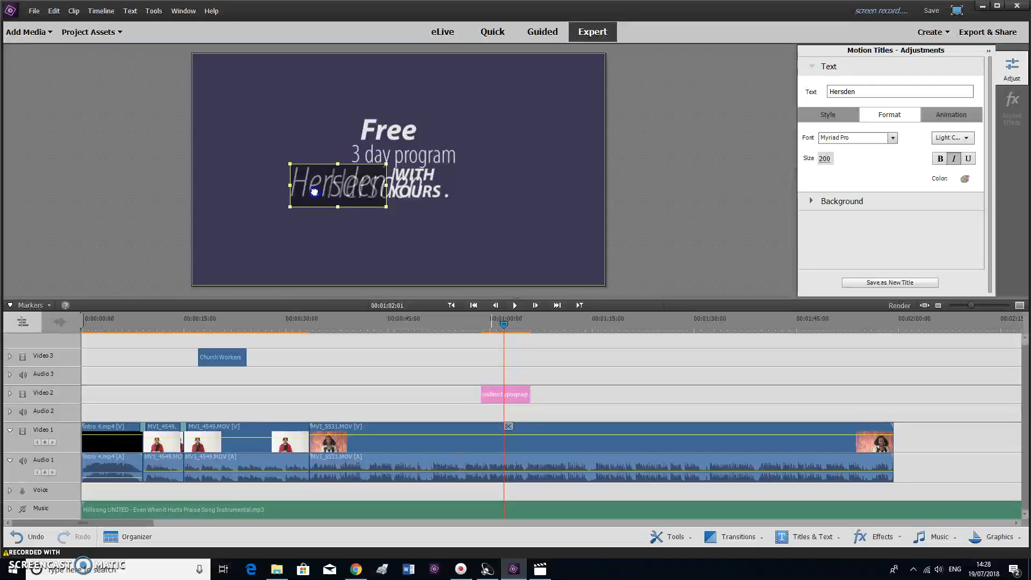
left_click(414, 175)
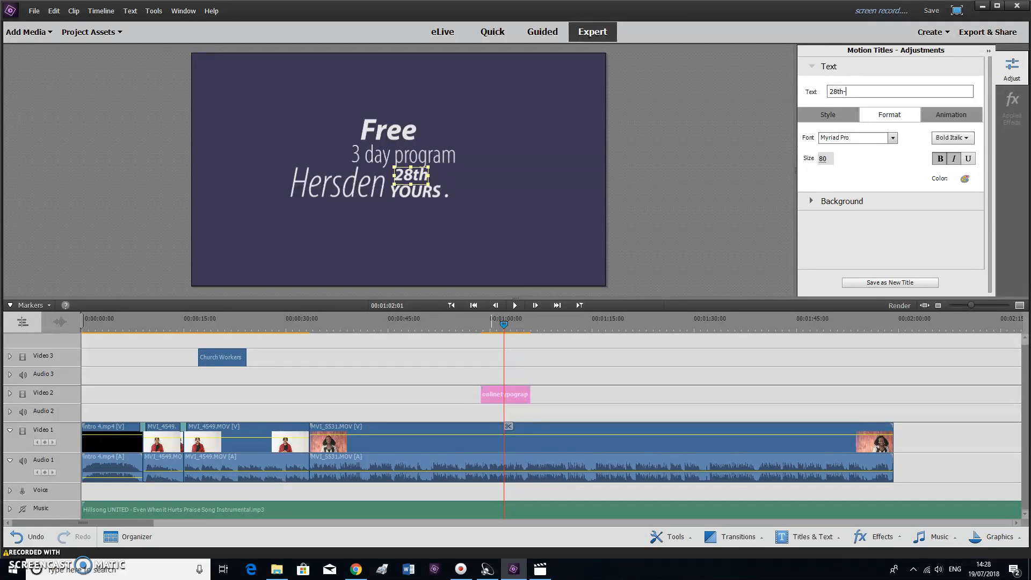
left_click(433, 193)
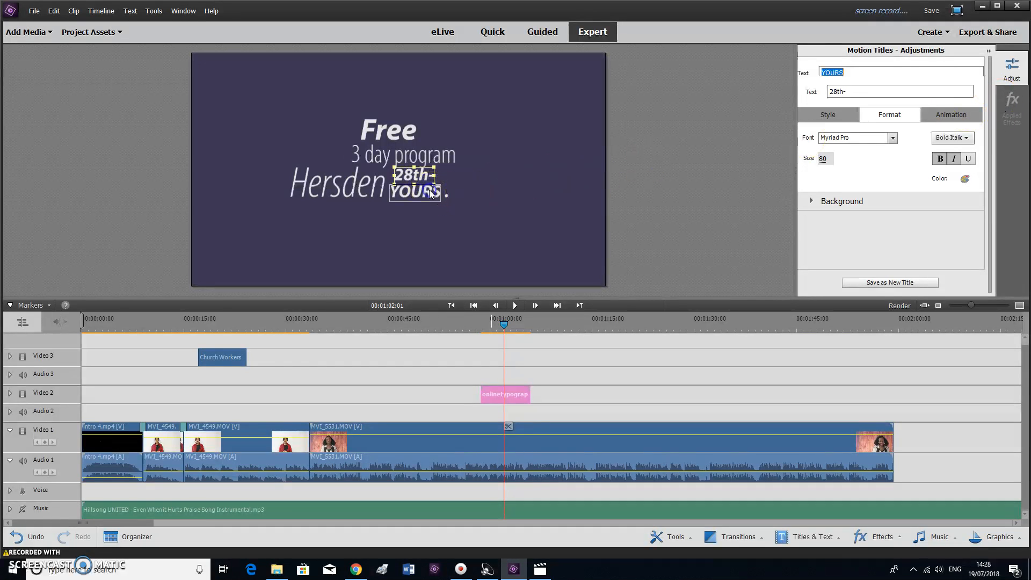
type("31st July")
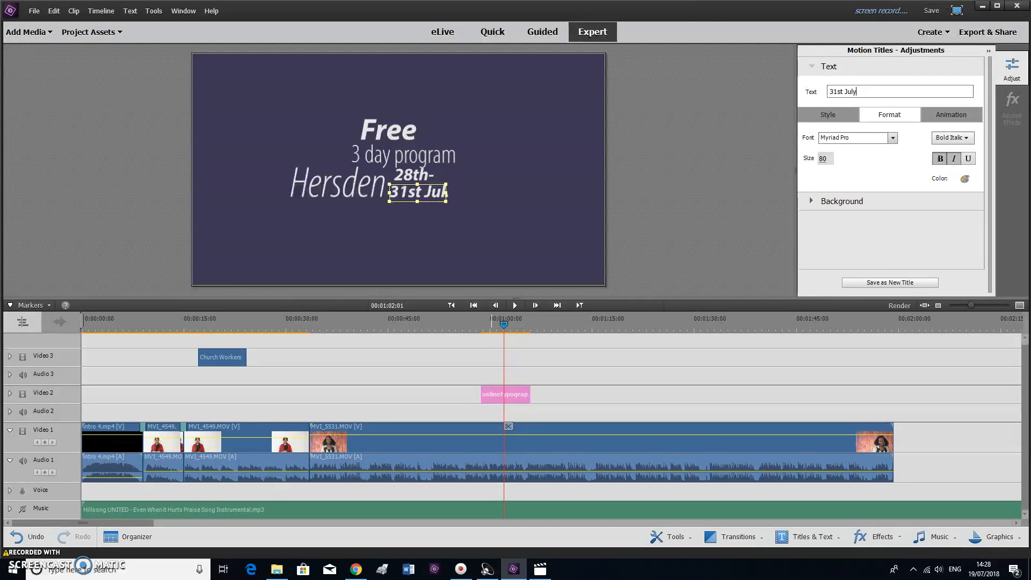
Stack '31st July' directly under '28th-'
left_click_drag(430, 192, 426, 217)
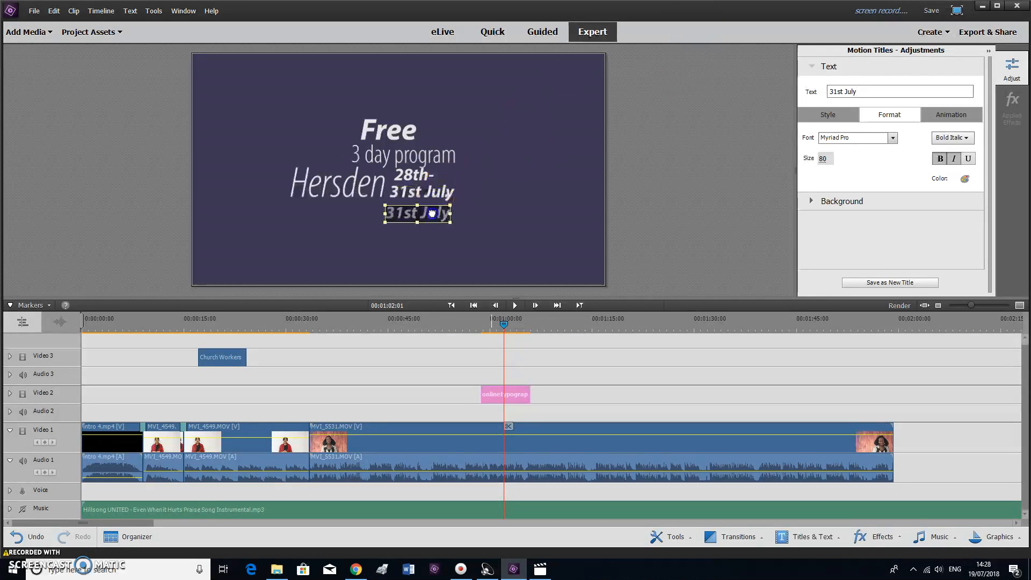
left_click(446, 194)
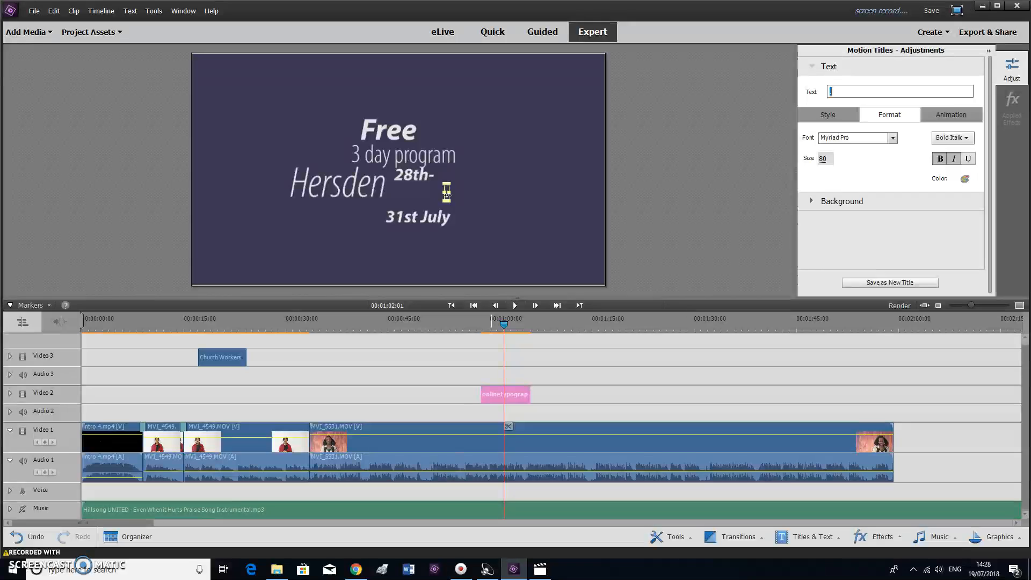
left_click(591, 192)
left_click(444, 221)
double_click(420, 215)
left_click_drag(419, 215, 418, 185)
left_click(417, 178)
left_click_drag(418, 177, 420, 181)
Shift '28th-' and 'Hersden' slightly right to align the last line
left_click(416, 197)
left_click(355, 197)
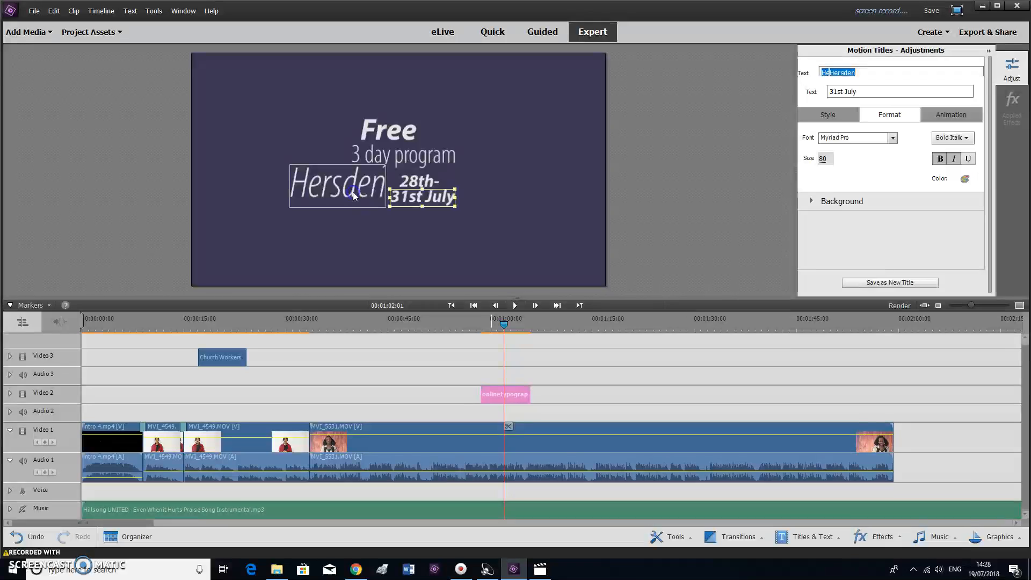
left_click(420, 225)
left_click(416, 182)
left_click_drag(416, 182, 440, 196)
left_click_drag(345, 187, 372, 189)
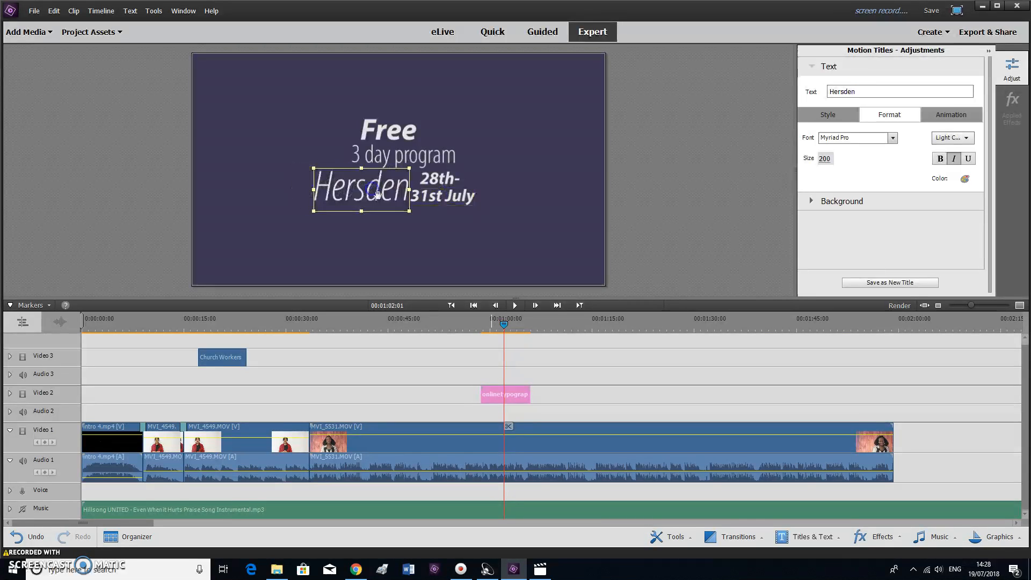
left_click(385, 198)
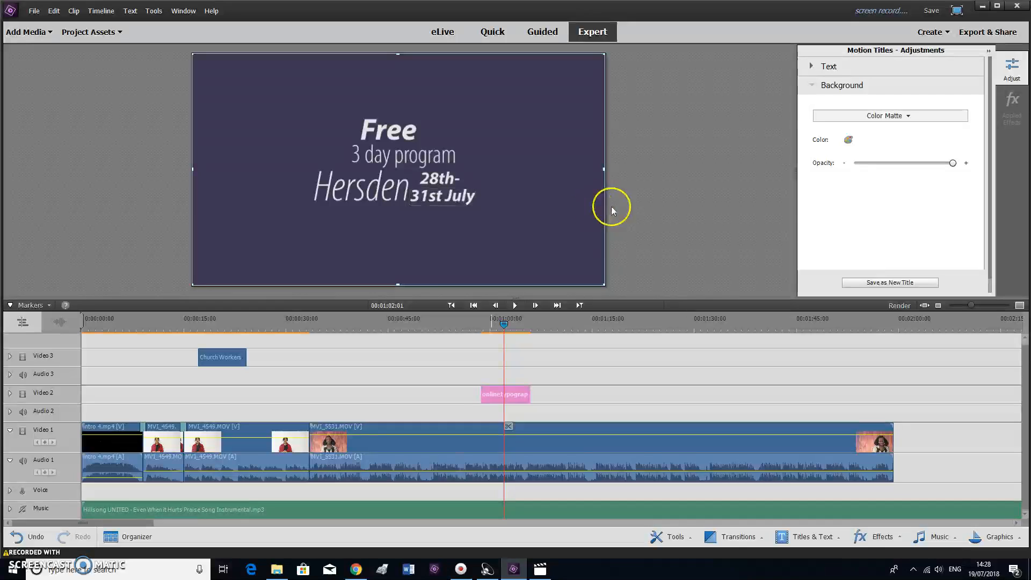
Close title editing and return the playhead to about 00:00:54:15, just before the title
left_click(677, 250)
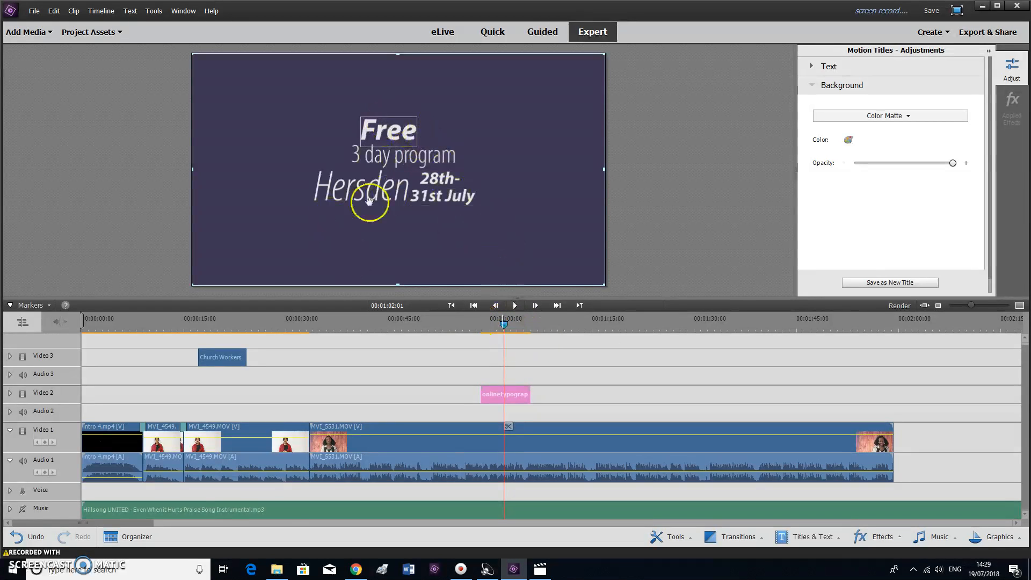
left_click_drag(510, 338, 453, 323)
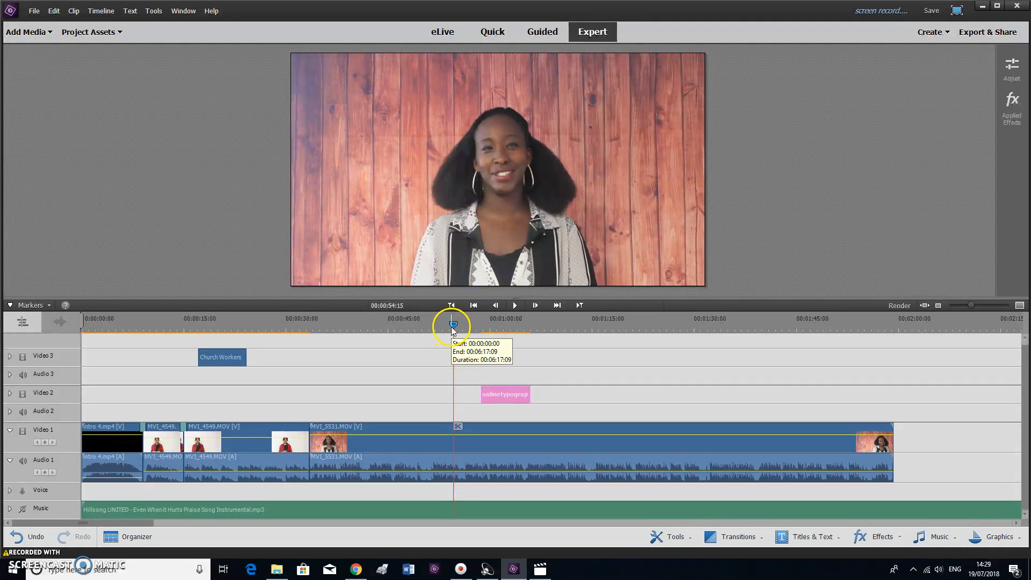
left_click_drag(453, 327, 475, 322)
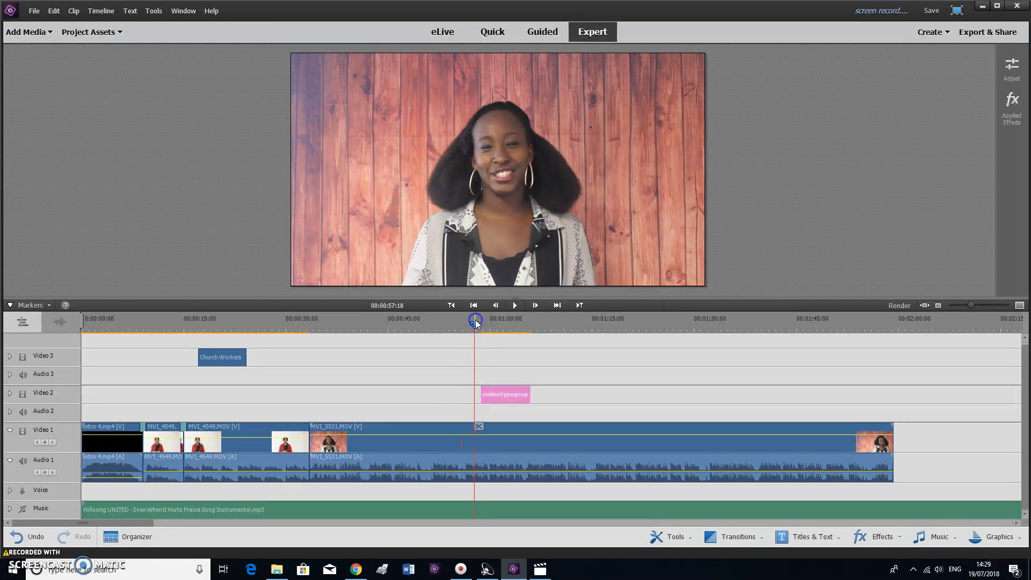
key("space")
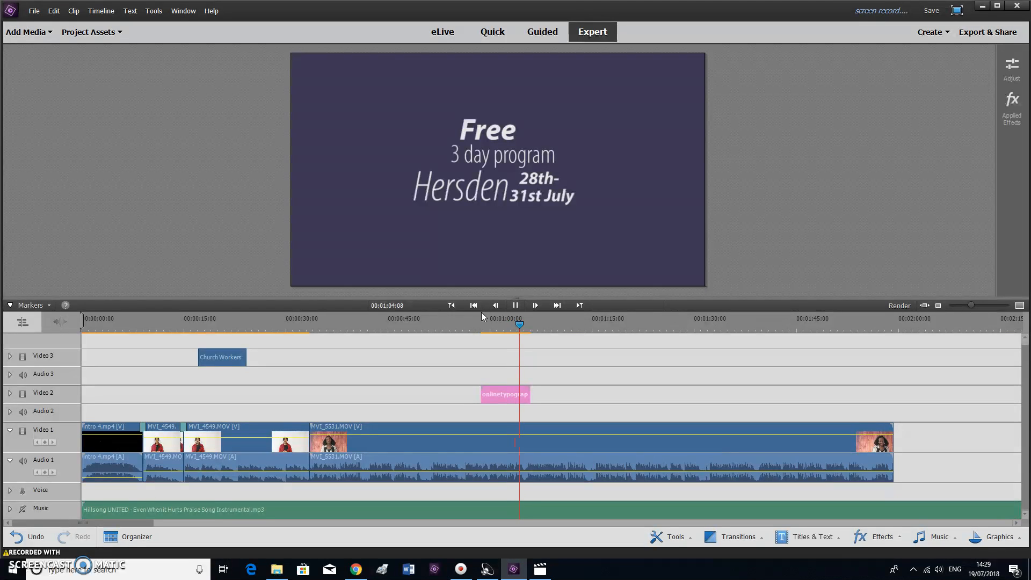
key("space")
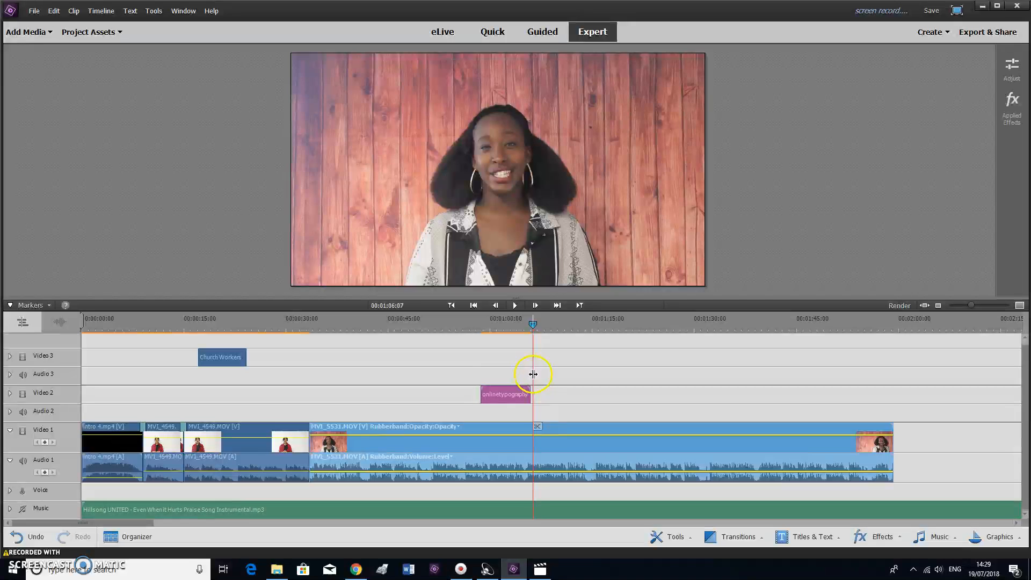
left_click(511, 394)
Open the onlinetypography title and make its background matte fully transparent
double_click(511, 394)
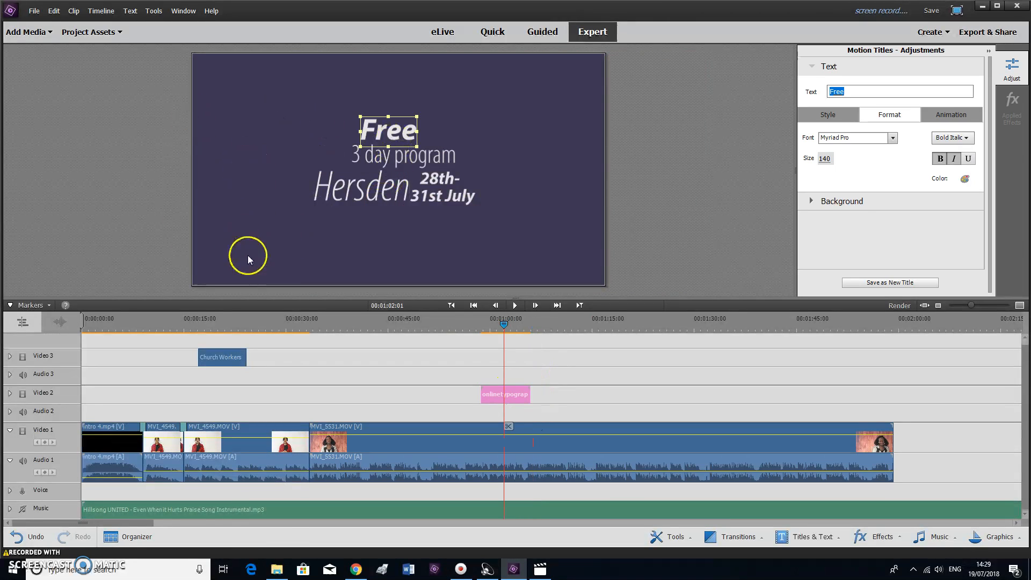
left_click(510, 267)
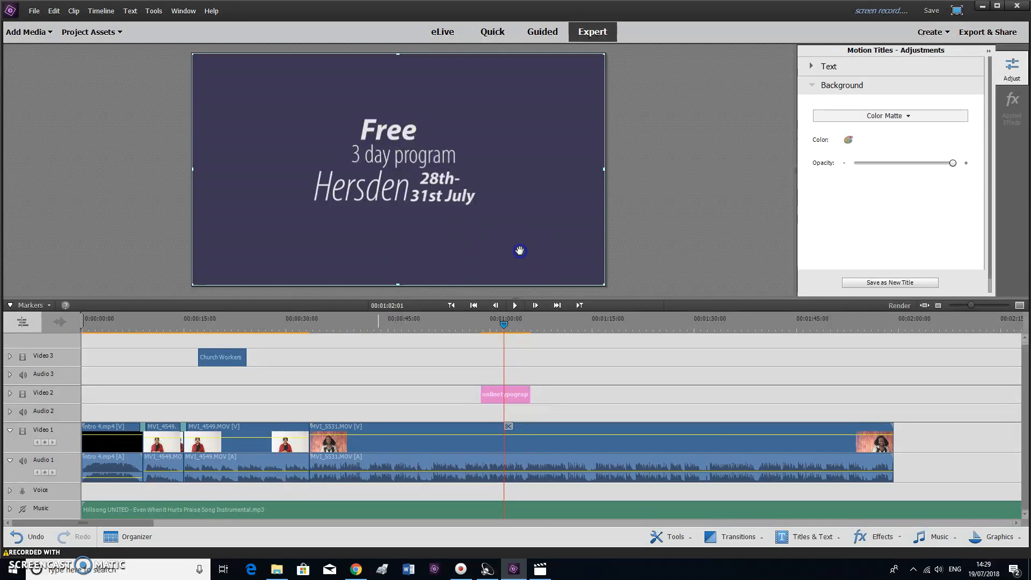
left_click_drag(542, 157, 553, 105)
left_click_drag(558, 204, 559, 226)
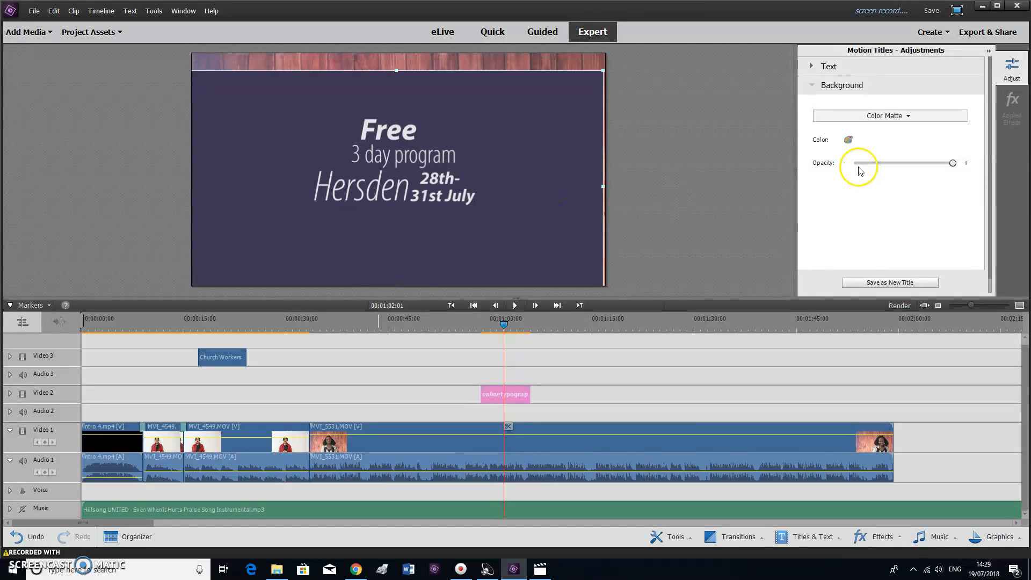
left_click_drag(858, 164, 857, 164)
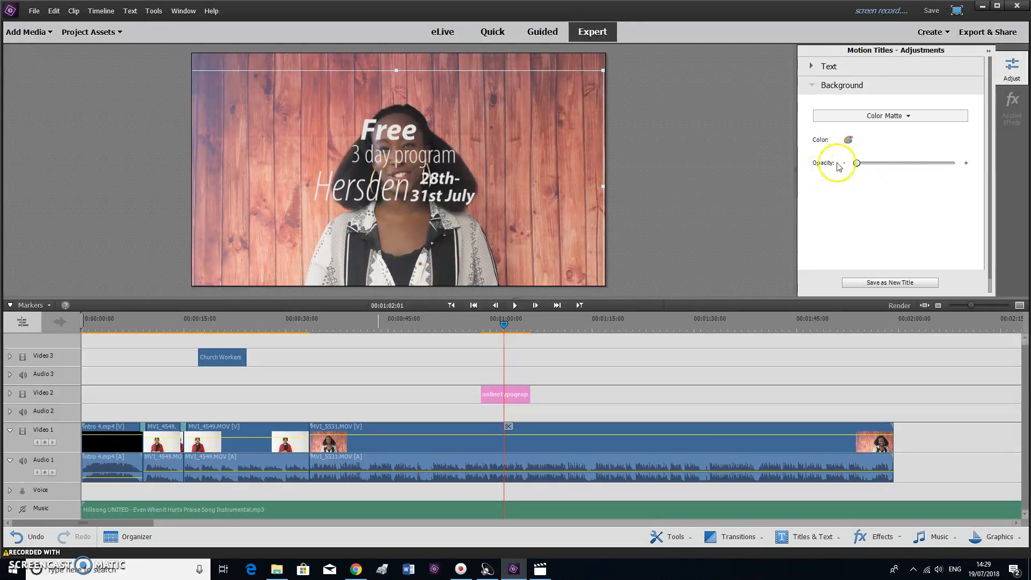
left_click_drag(857, 164, 942, 165)
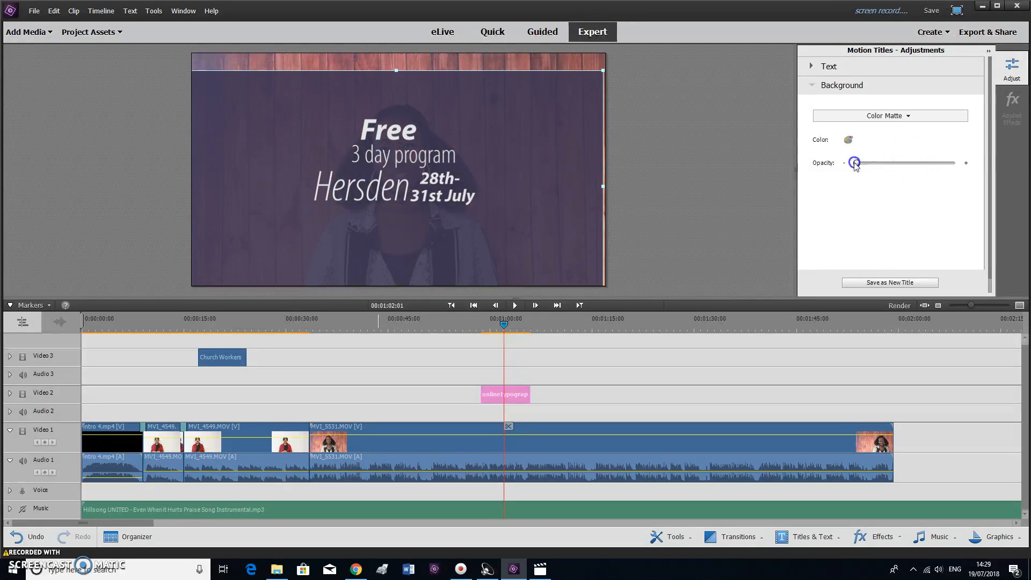
left_click_drag(856, 165, 855, 164)
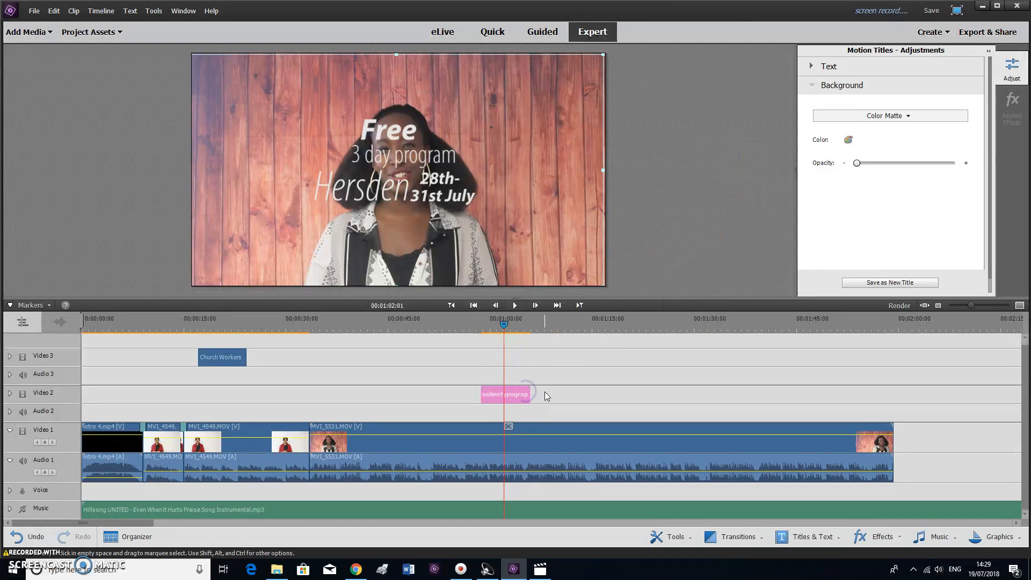
Move 'Free' and the '3' to the upper-left of the frame
left_click(383, 131)
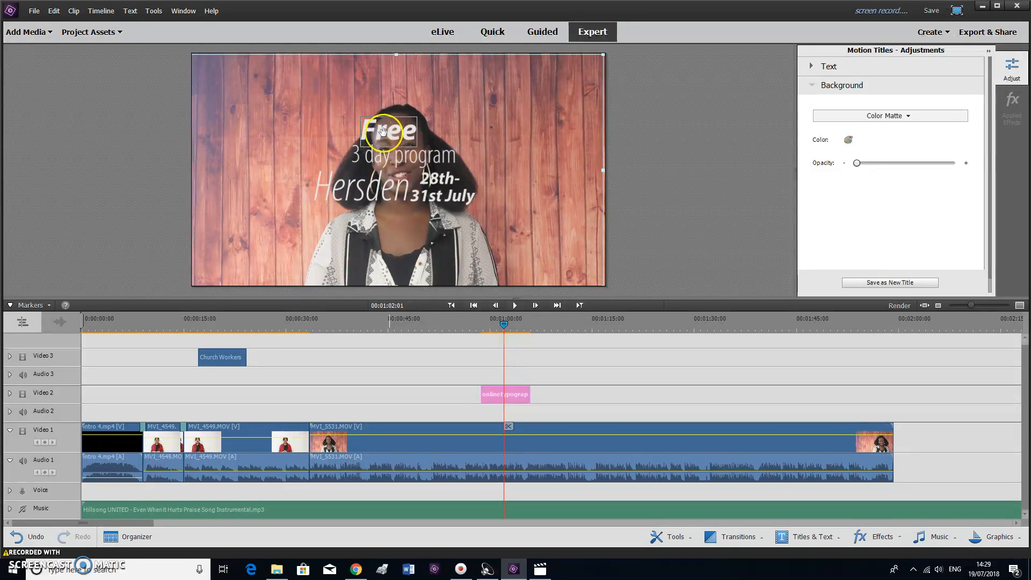
left_click(385, 135)
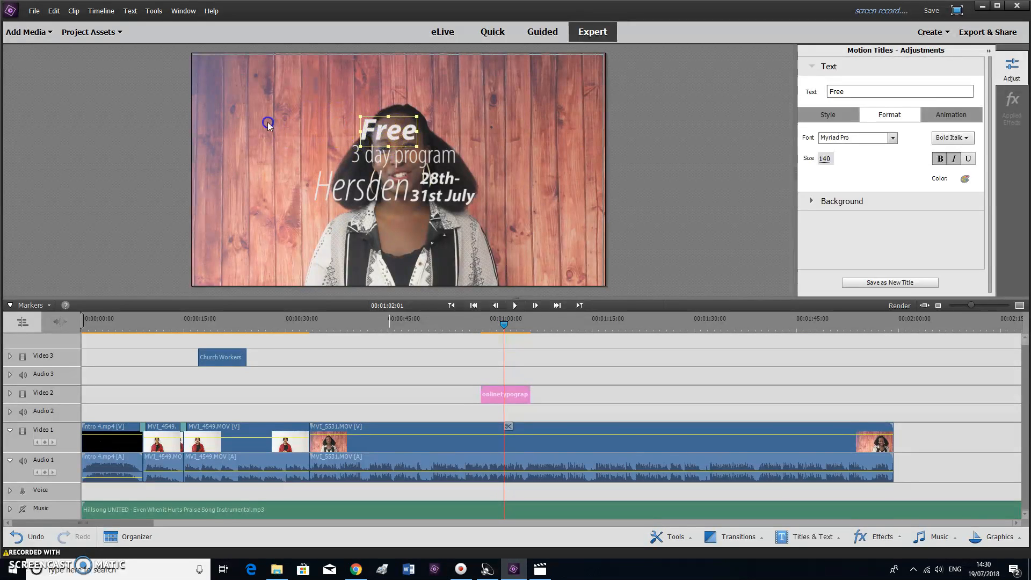
left_click_drag(392, 131, 279, 118)
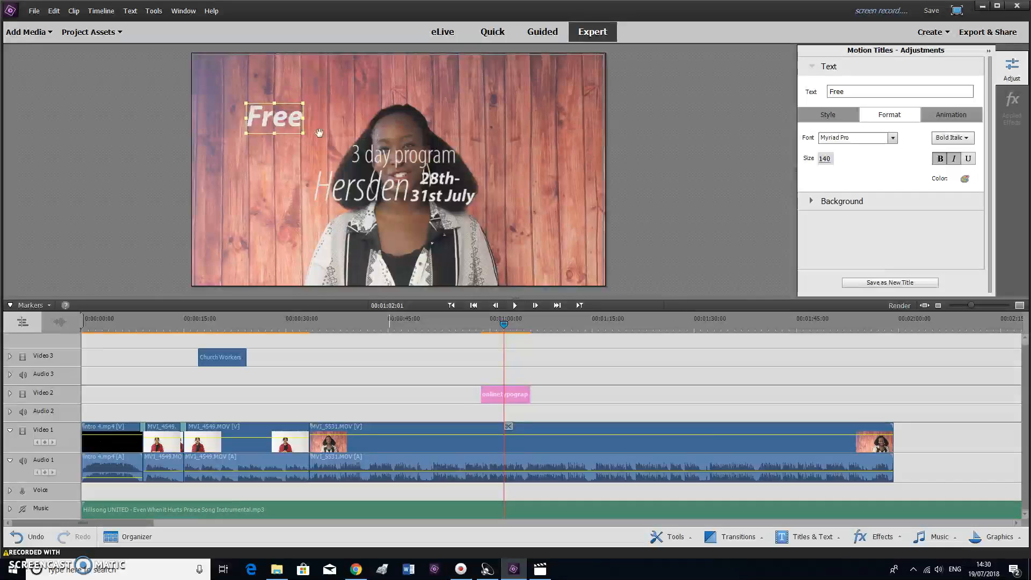
left_click_drag(356, 161, 232, 142)
left_click(269, 120)
left_click(230, 138)
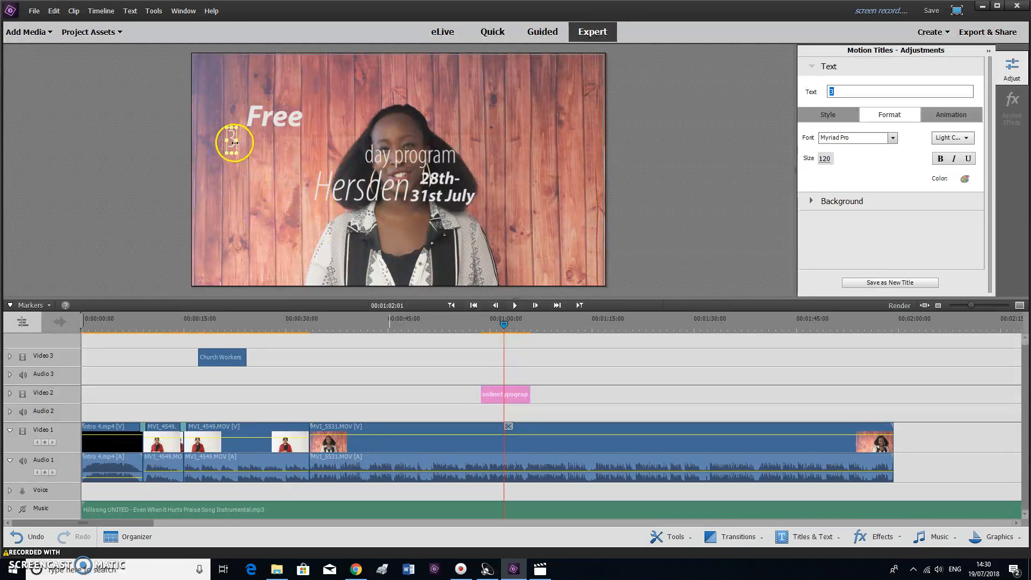
left_click(279, 129)
left_click_drag(282, 123, 261, 121)
Place 'day' and 'program' after the 3 to form the '3 day program' line
left_click(379, 157)
left_click_drag(379, 157, 243, 142)
left_click_drag(424, 162, 288, 141)
left_click(290, 141)
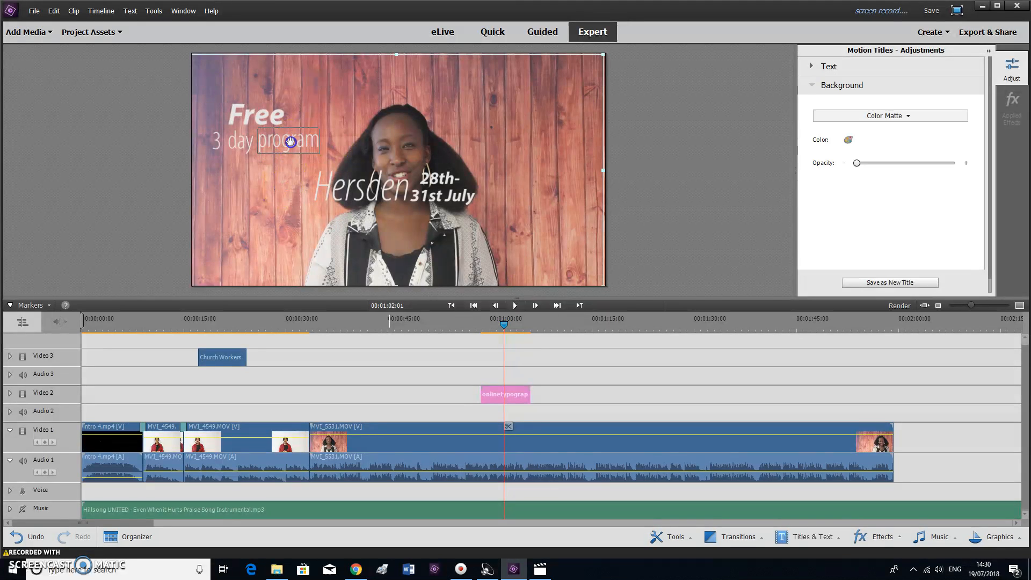
left_click(291, 145)
left_click(295, 120)
Put Hersden at size 130 under that line, with '28th-' and '31st July' beside it
left_click(354, 192)
left_click_drag(354, 192, 220, 177)
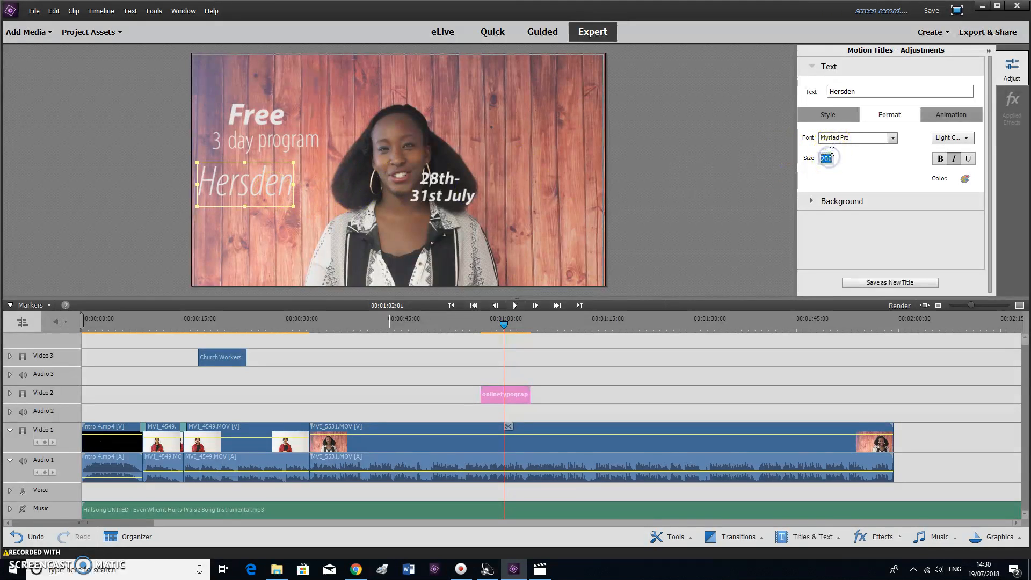
key("Return")
left_click_drag(440, 181, 292, 163)
left_click(429, 196)
left_click_drag(438, 202, 288, 185)
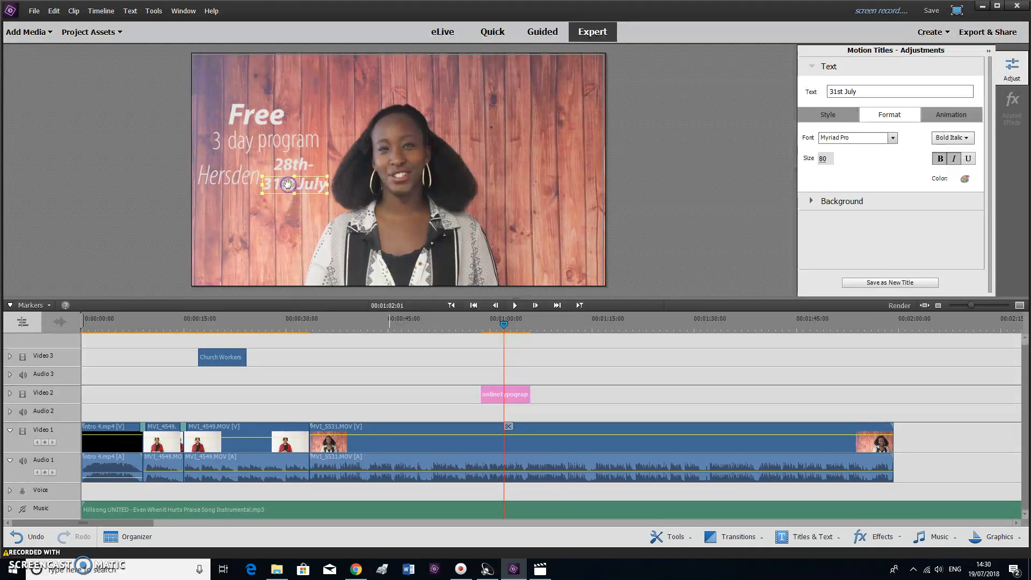
left_click(236, 180)
left_click(311, 160)
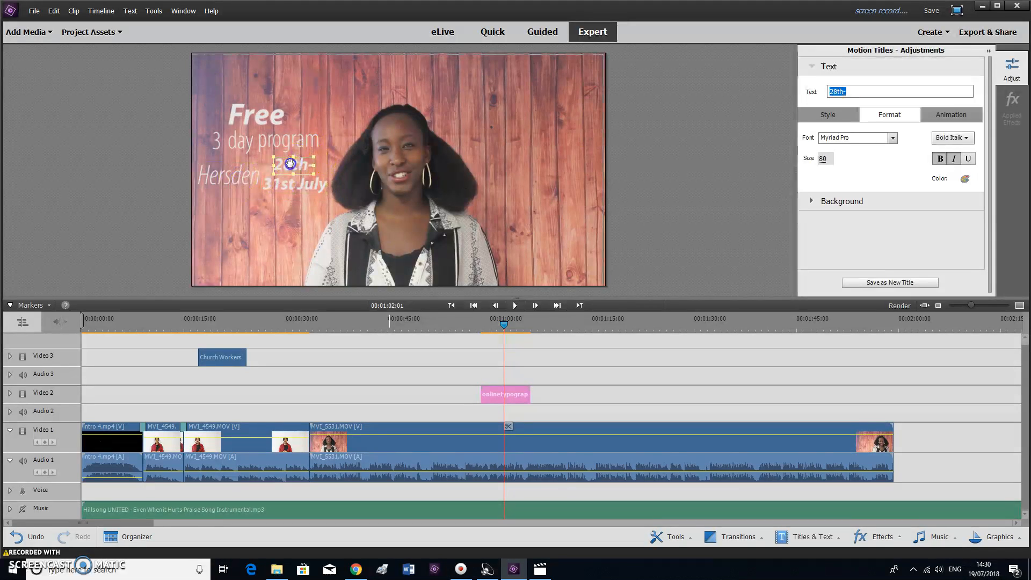
left_click_drag(291, 189, 224, 174)
left_click(229, 169)
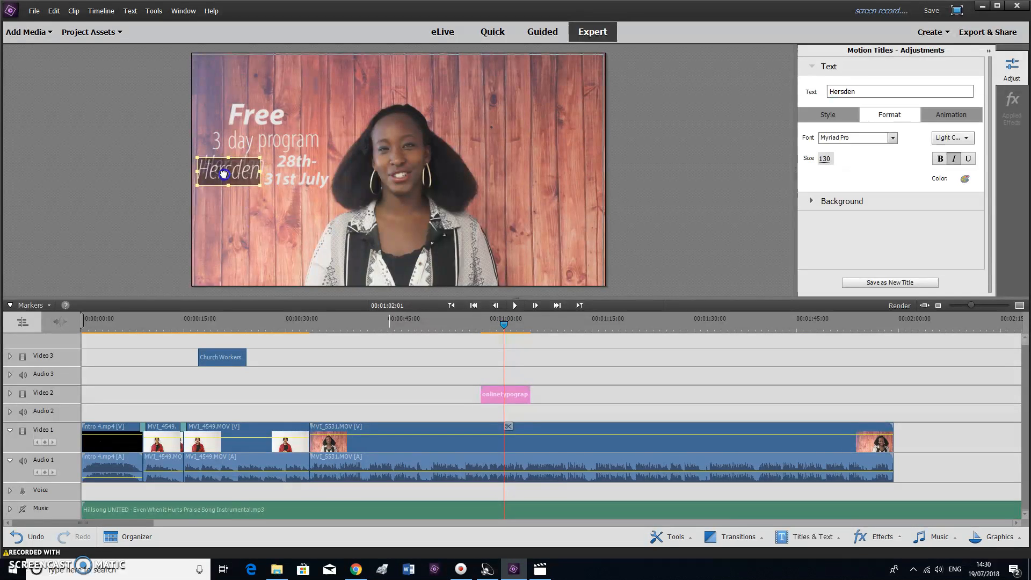
left_click(247, 188)
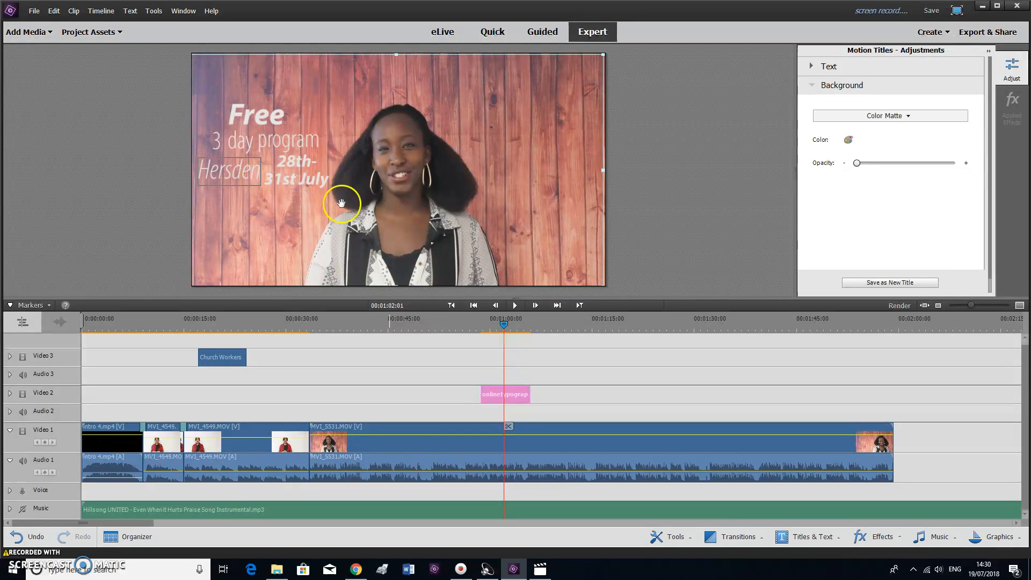
Preview the rearranged title from about 0:57, then reopen it for editing
left_click_drag(503, 326, 474, 327)
key("space")
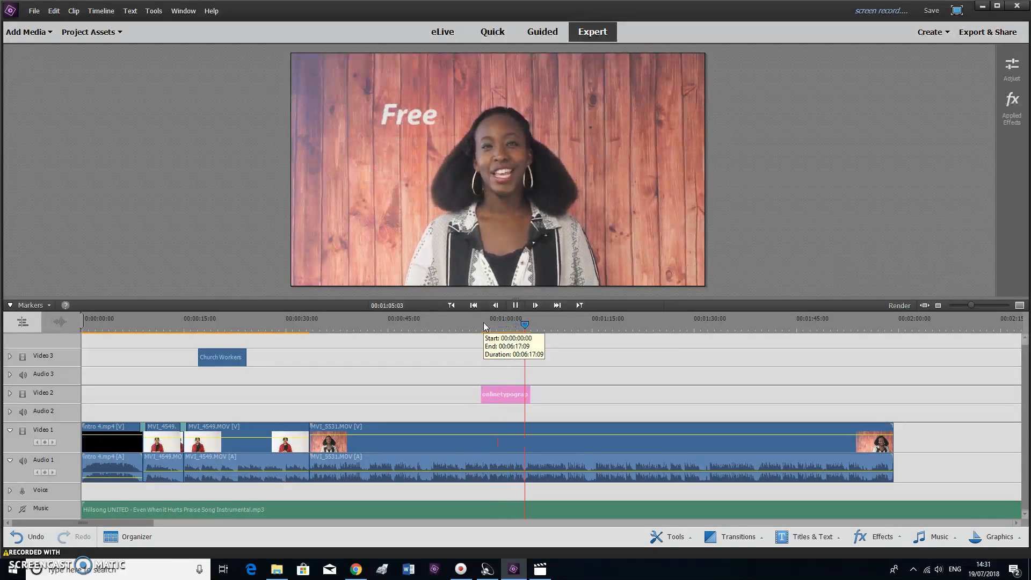
key("space")
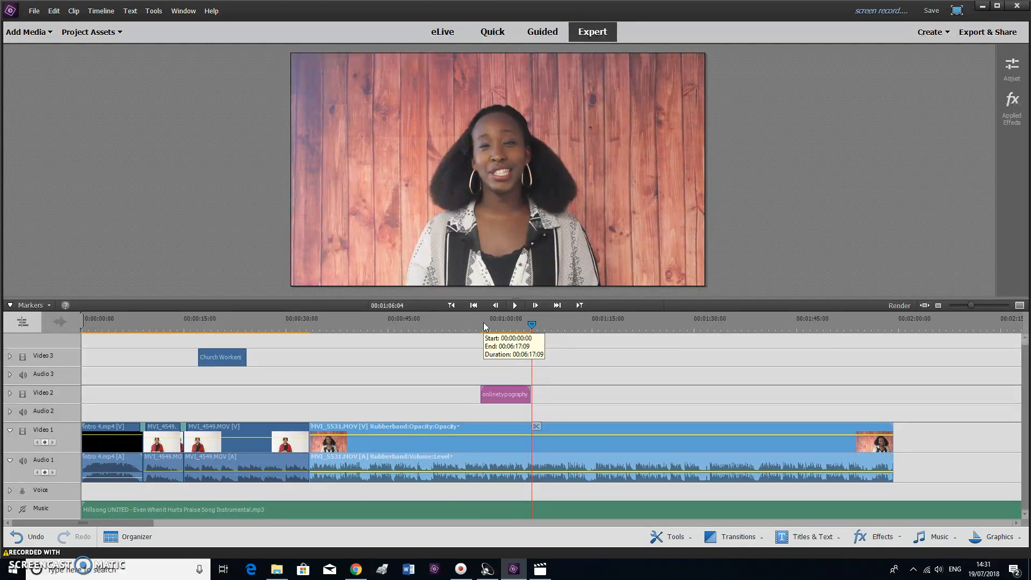
left_click(479, 328)
double_click(519, 398)
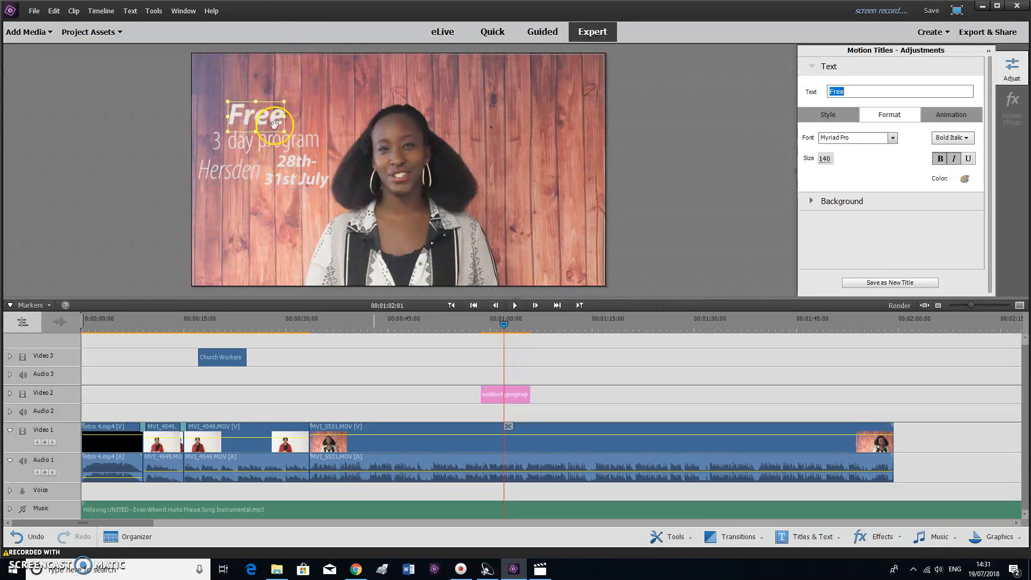
Recolour the '3', 'day' and 'program' text black
left_click(215, 142)
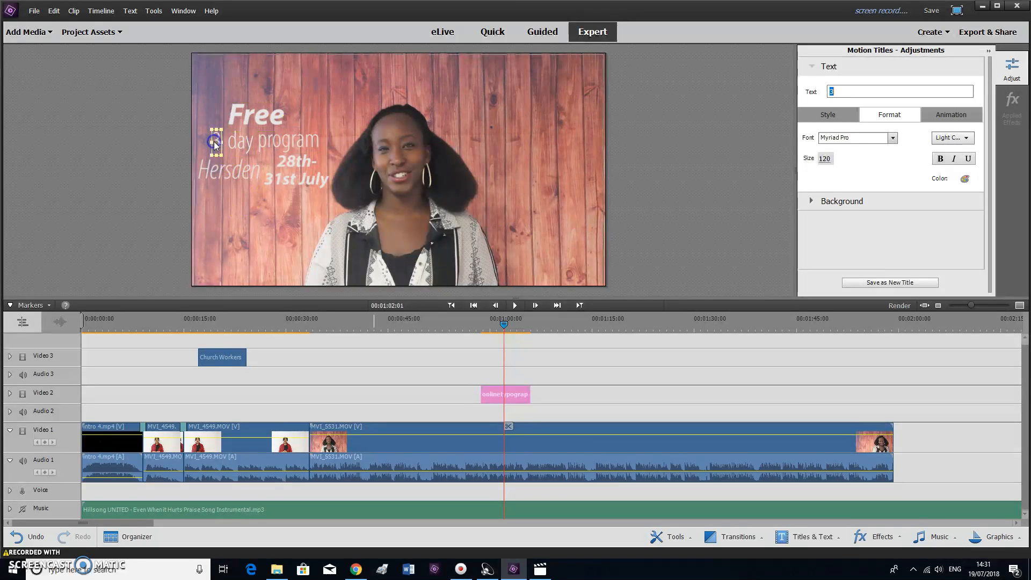
left_click(901, 168)
left_click(965, 181)
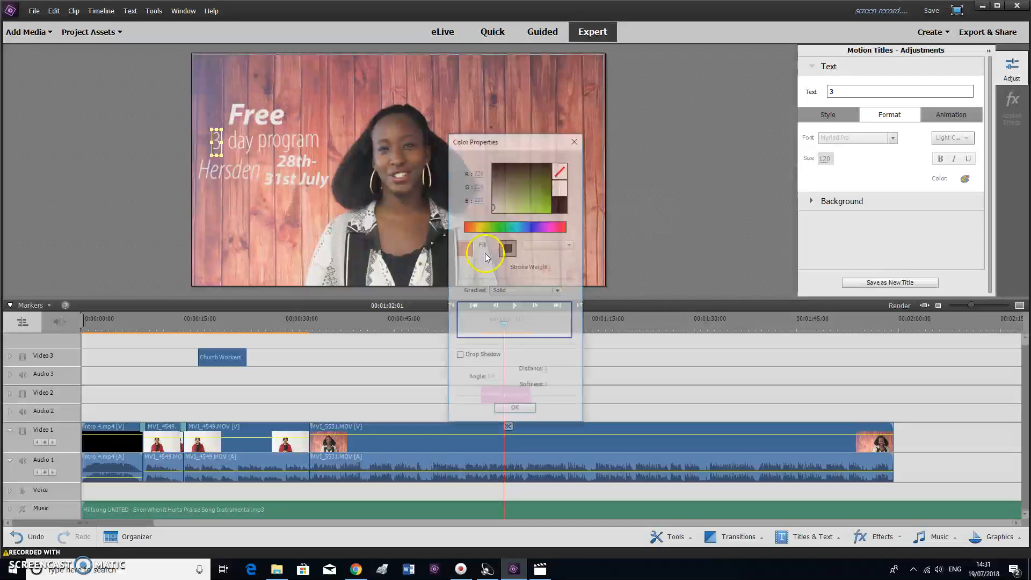
left_click(561, 208)
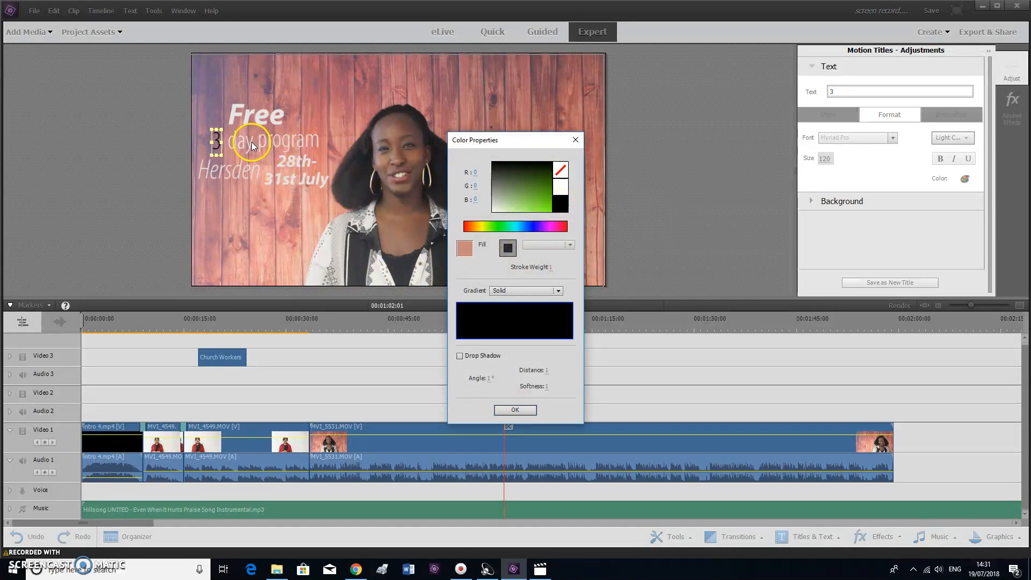
left_click(510, 411)
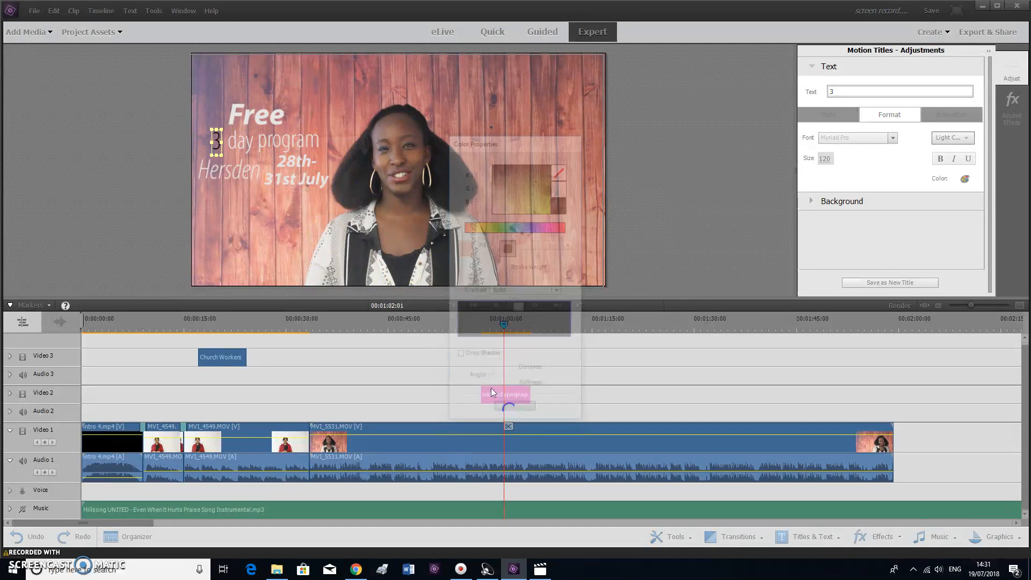
left_click(243, 143)
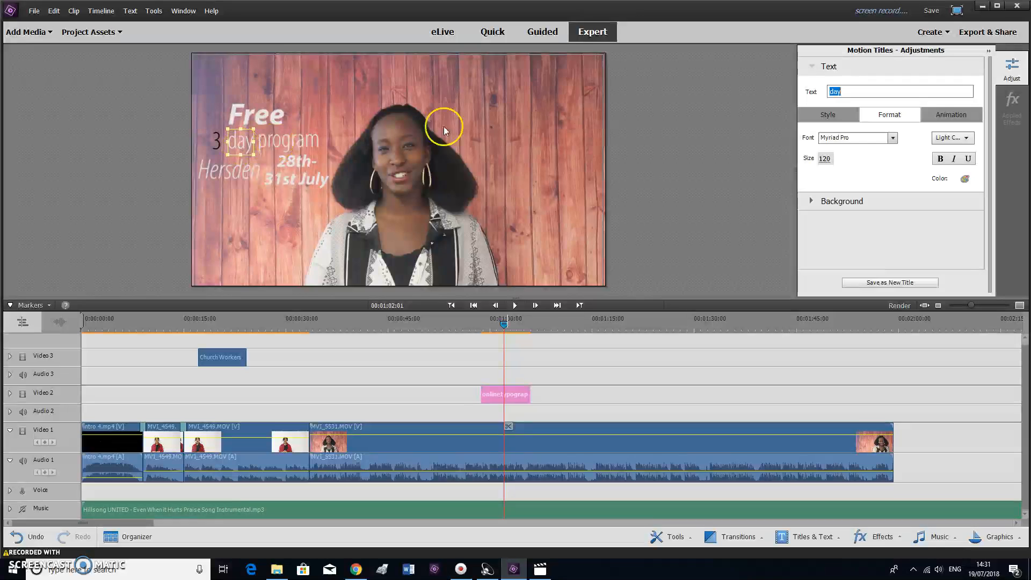
left_click(965, 178)
left_click(560, 208)
left_click(516, 409)
left_click(317, 143)
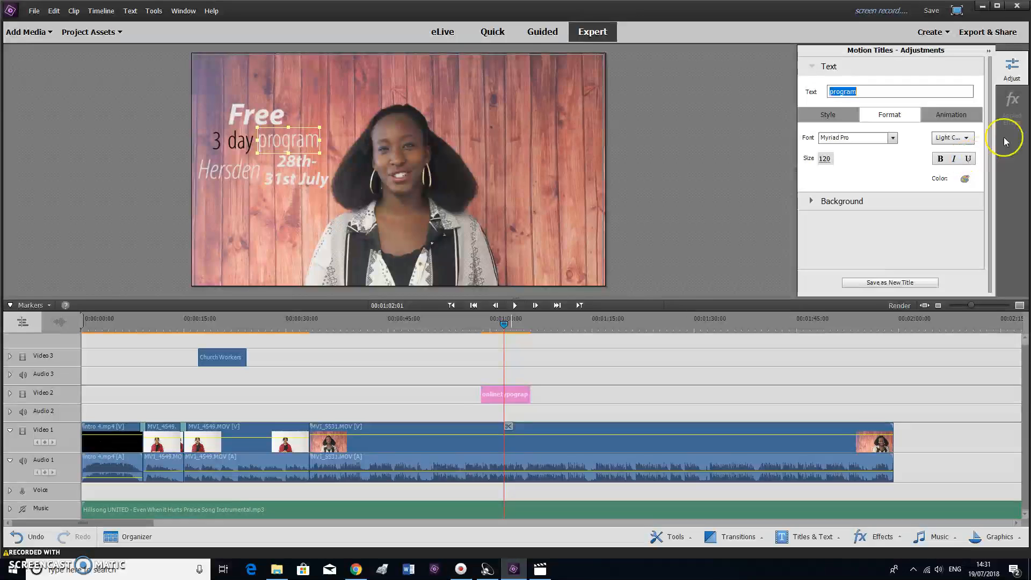
left_click(965, 179)
left_click(559, 204)
left_click(516, 410)
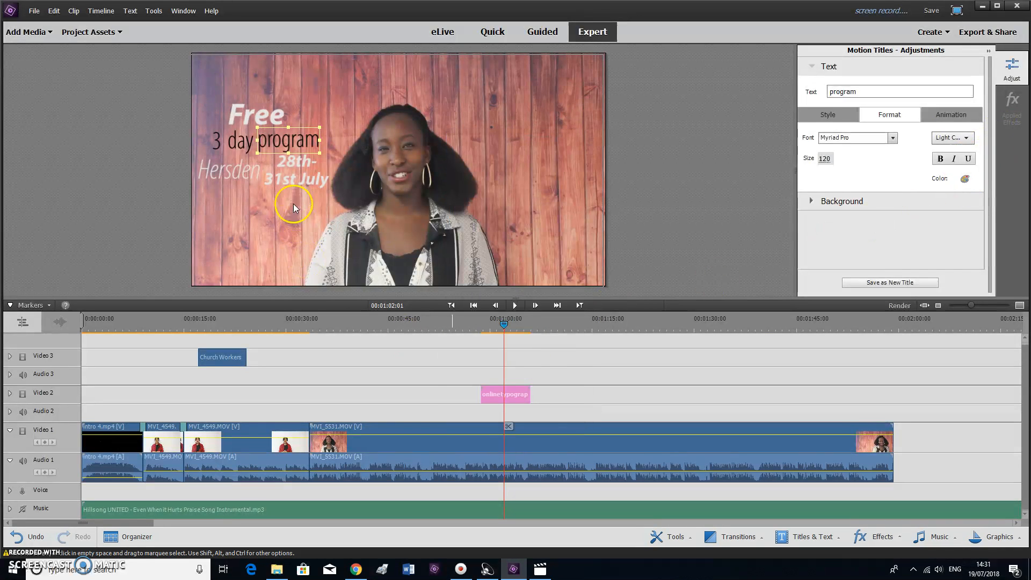
Recolour 'Hersden' and '28th-' black
left_click(228, 171)
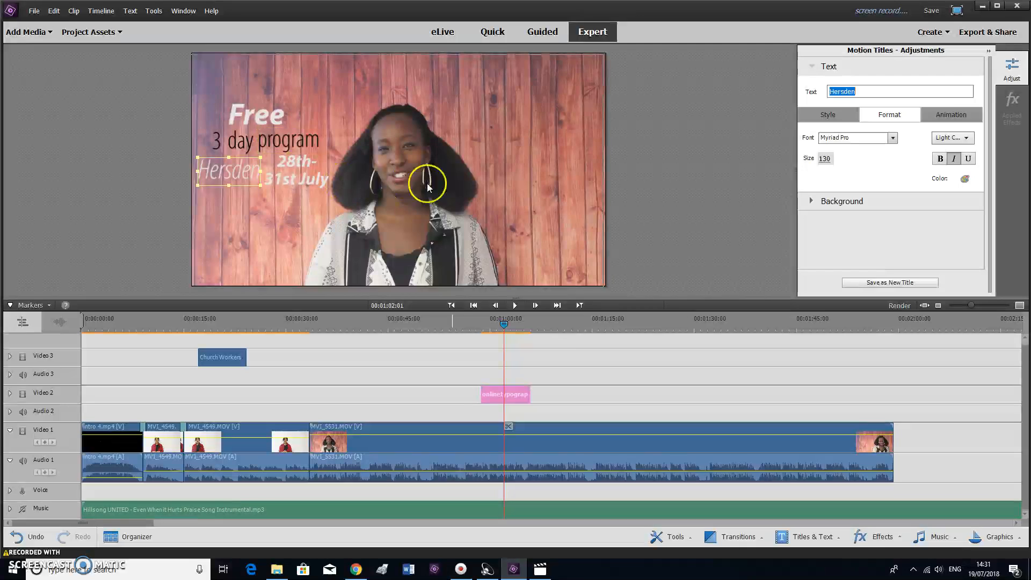
left_click(965, 179)
left_click(560, 204)
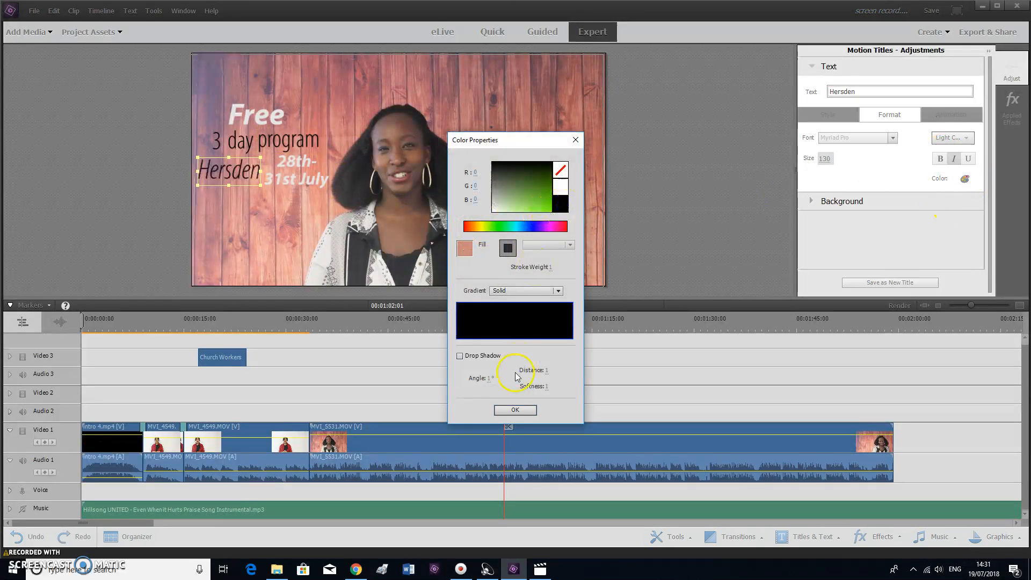
left_click(515, 409)
left_click(311, 166)
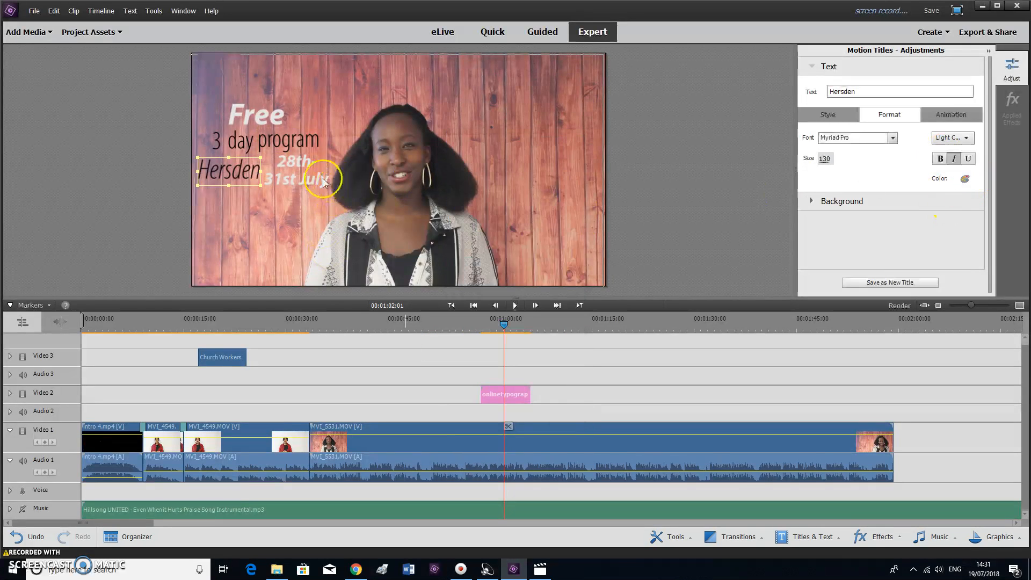
left_click(966, 178)
left_click(556, 210)
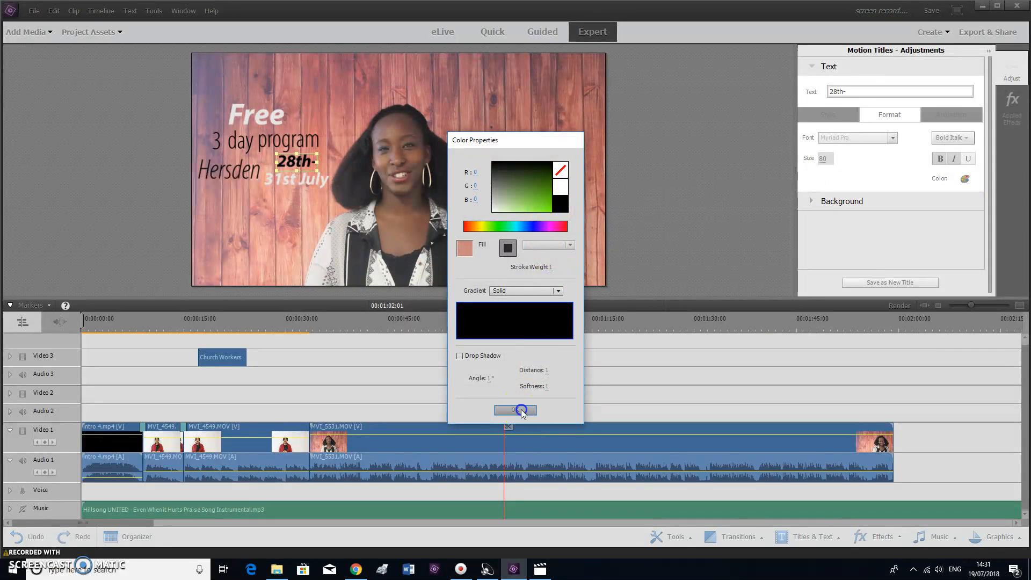
left_click(522, 411)
Recolour '31st July' and 'Free' black and close title editing
left_click(292, 179)
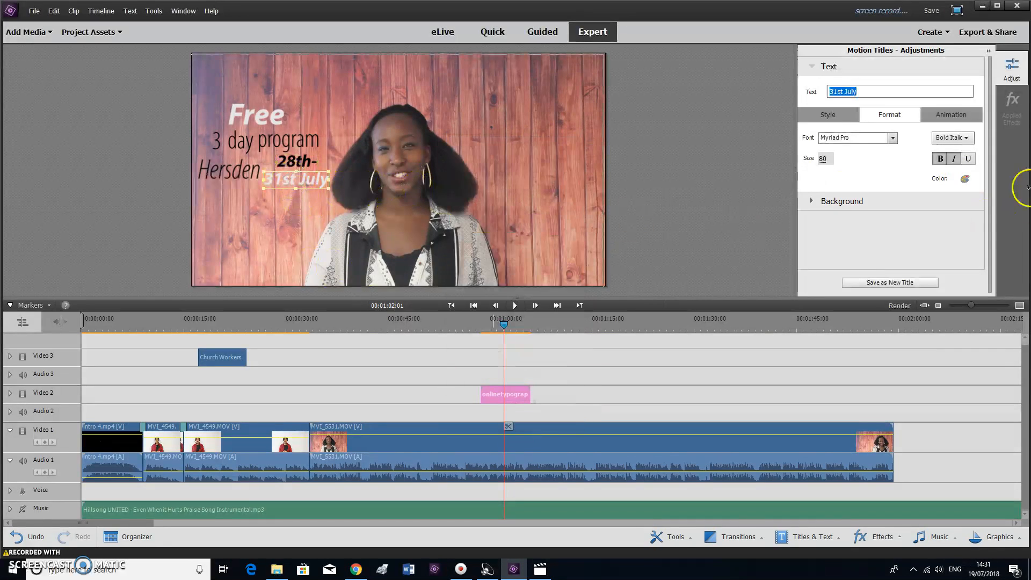
left_click(965, 179)
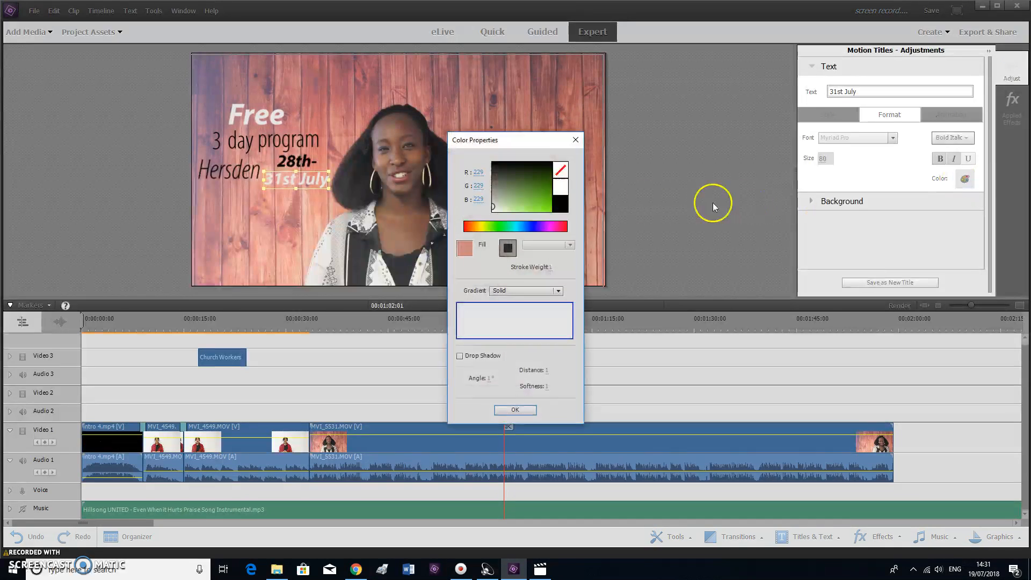
left_click(559, 208)
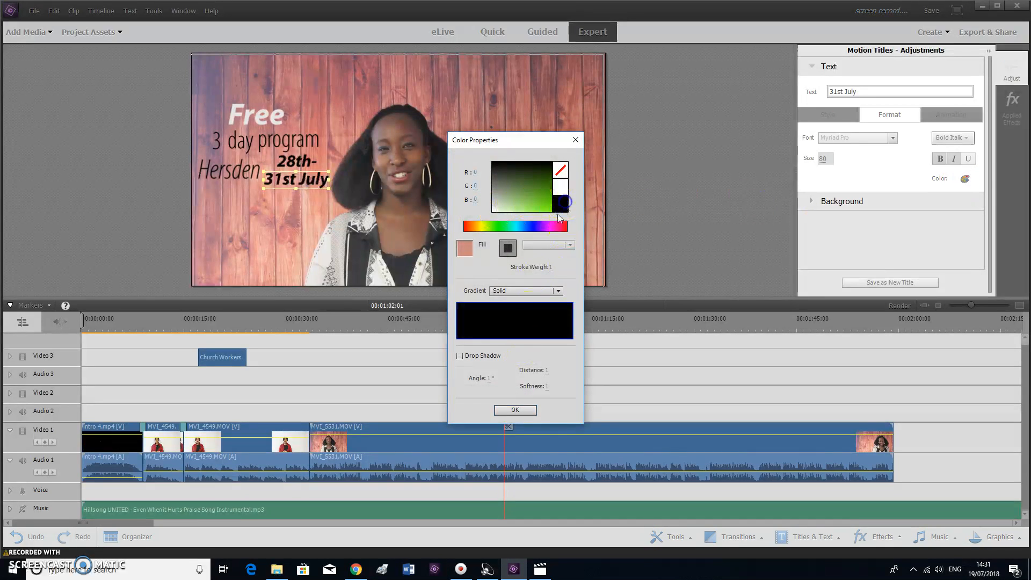
left_click(515, 411)
left_click(259, 115)
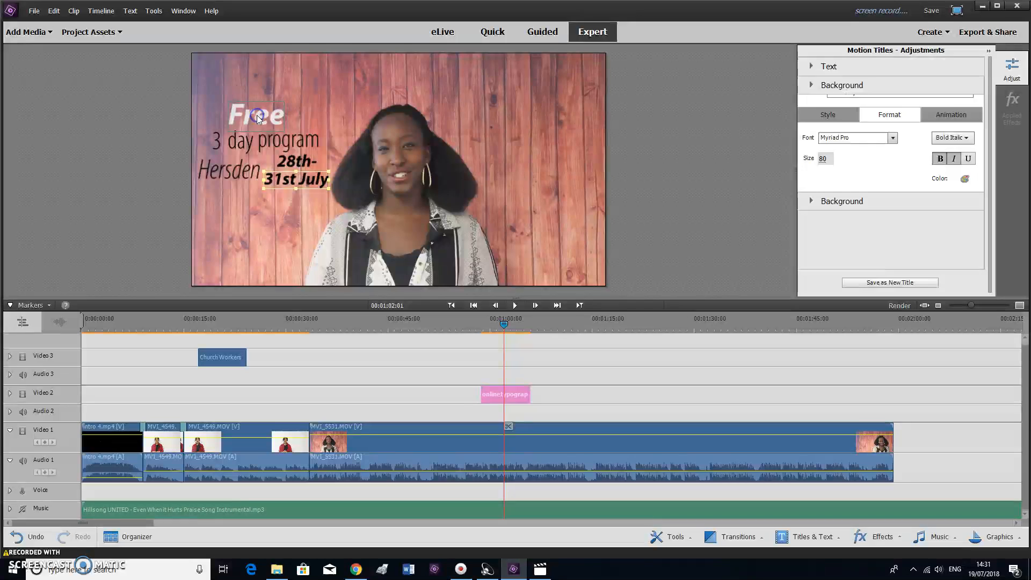
left_click(965, 179)
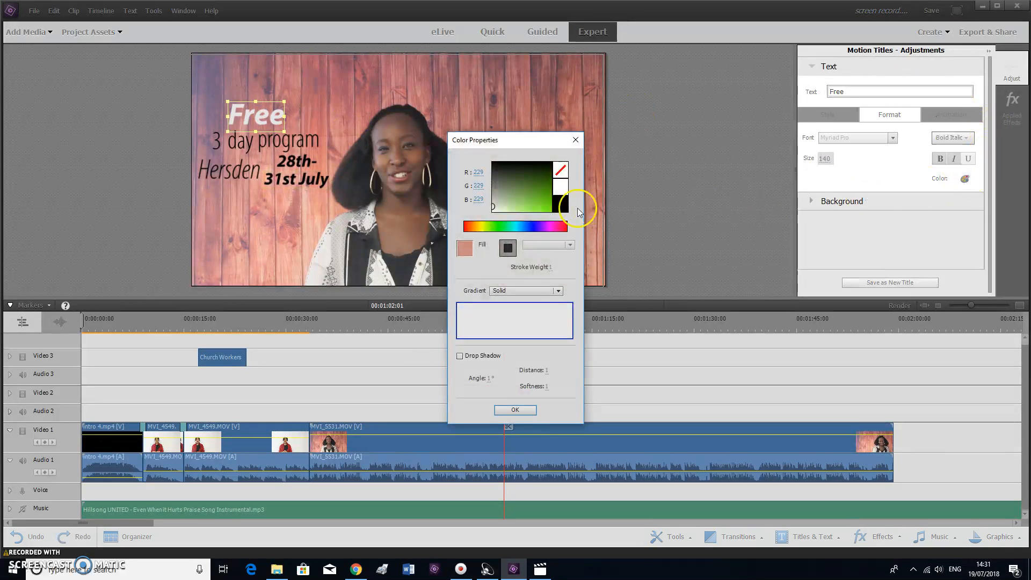
left_click(555, 206)
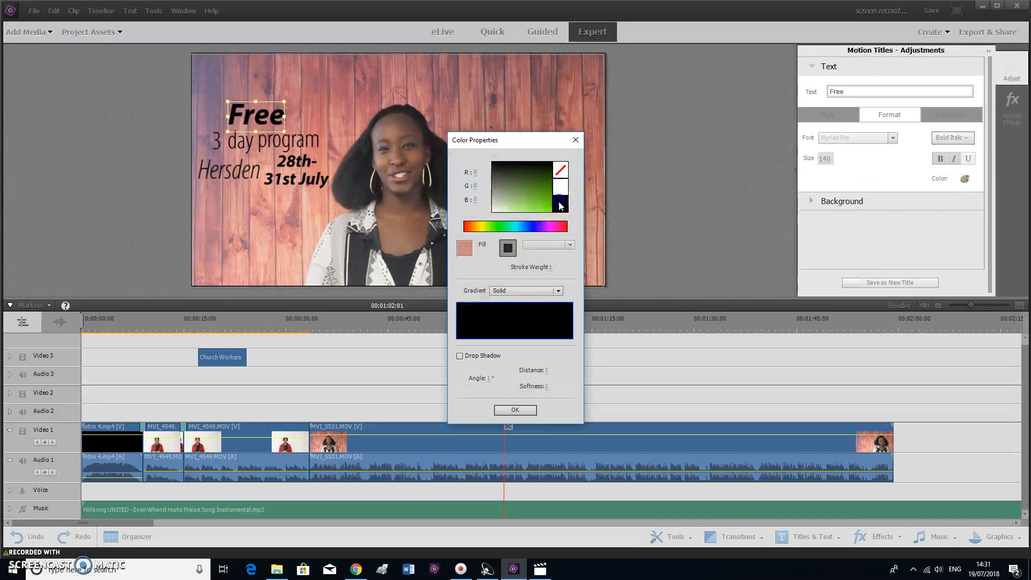
left_click(515, 409)
left_click(639, 386)
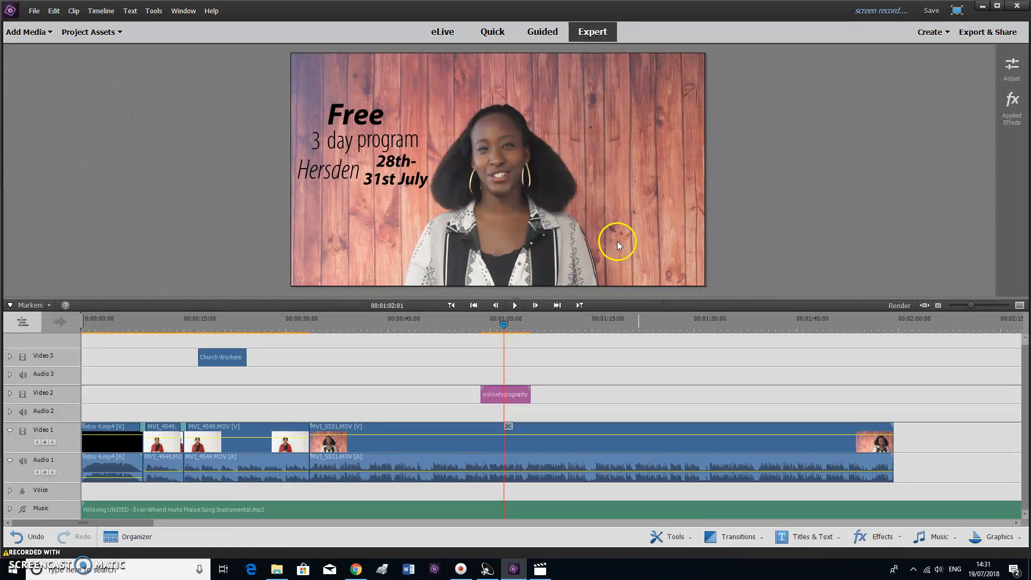
left_click_drag(505, 326, 475, 332)
left_click(615, 122)
key("space")
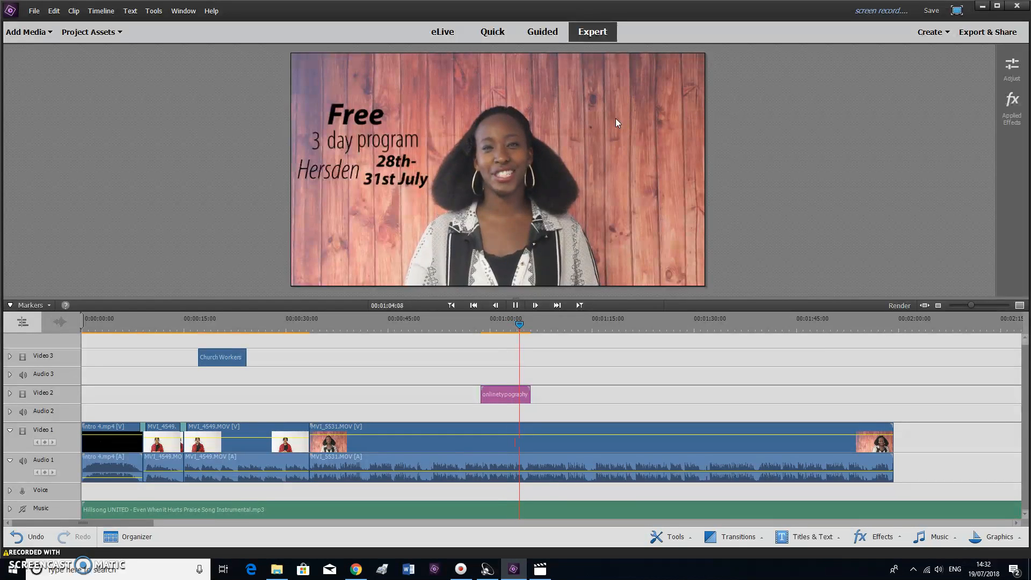
left_click(356, 476)
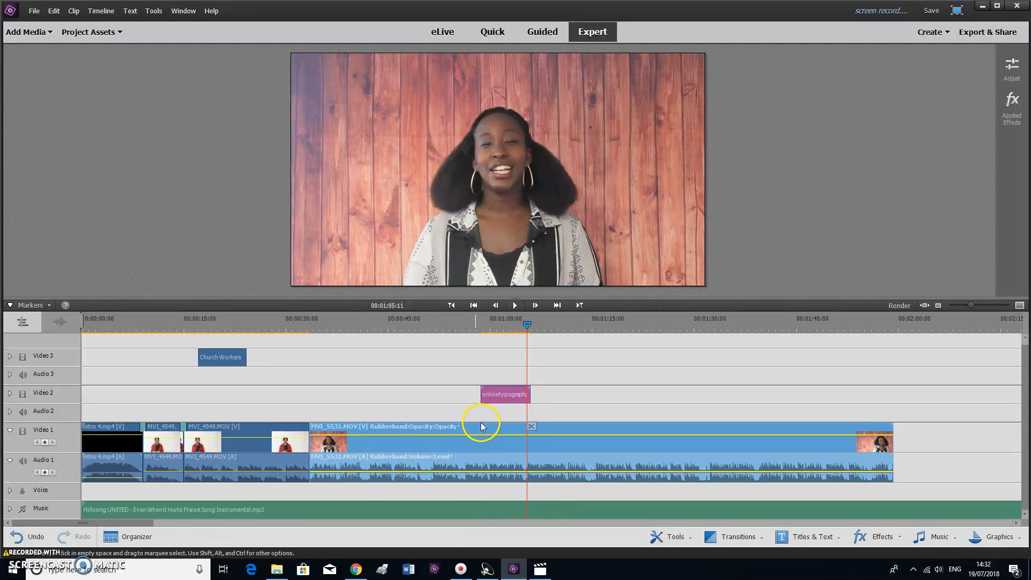
left_click(489, 395)
left_click_drag(520, 336, 482, 333)
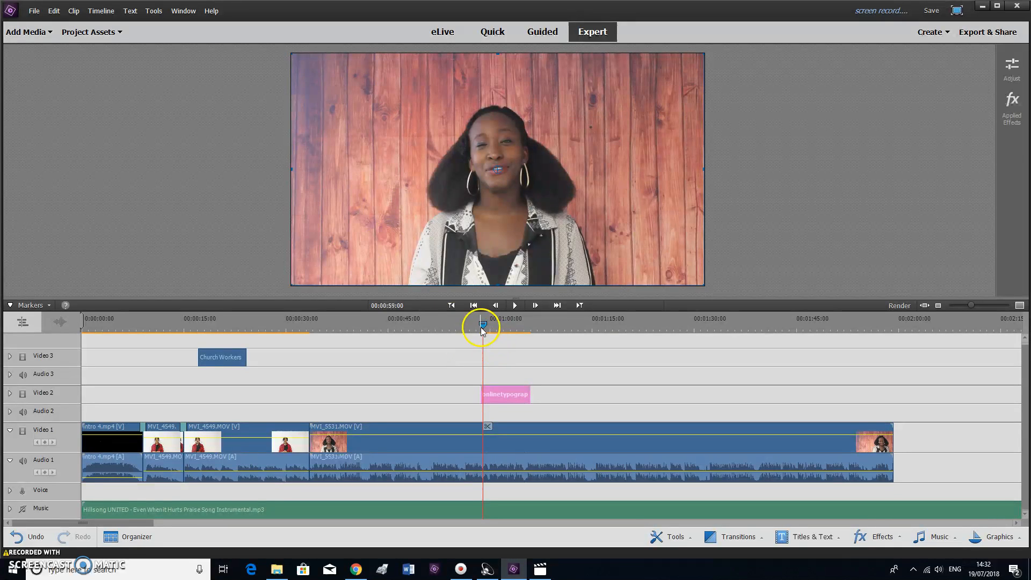
left_click_drag(483, 324, 476, 328)
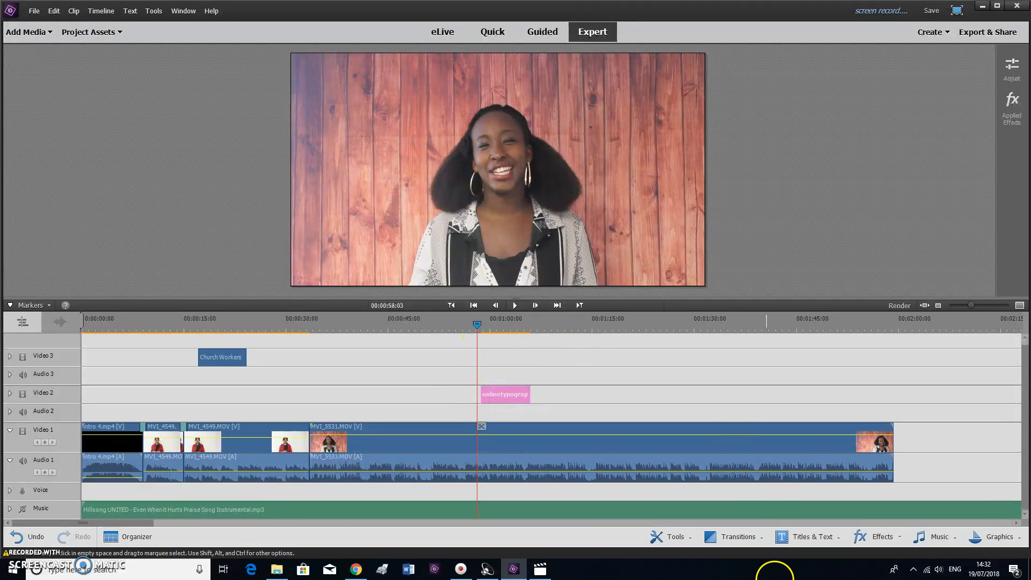
Place the KineticOneLine typography title on Video 2 near 1:30
left_click(806, 537)
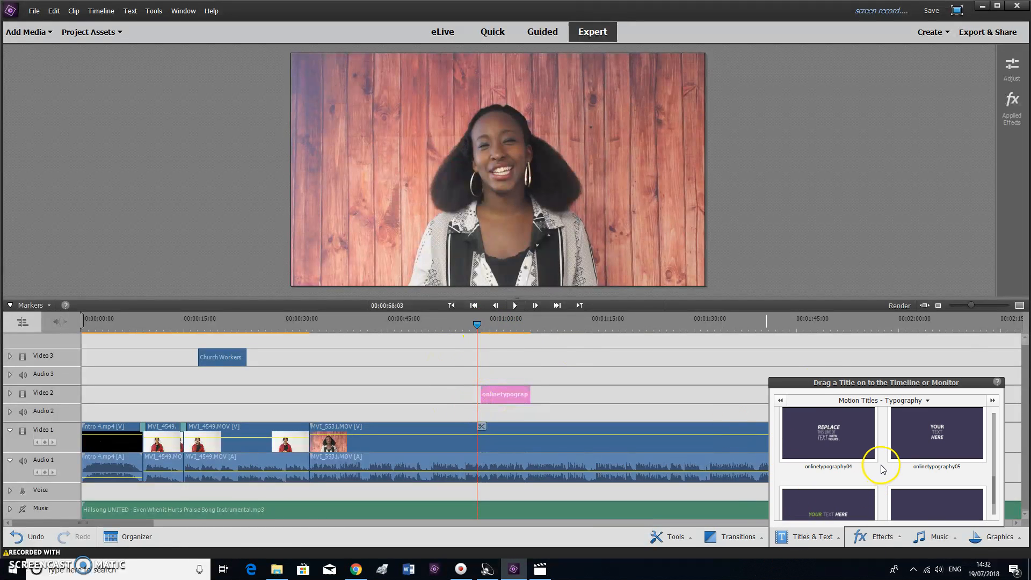
scroll(882, 469, "up", 1)
scroll(825, 489, "up", 1)
scroll(826, 489, "up", 1)
left_click(827, 475)
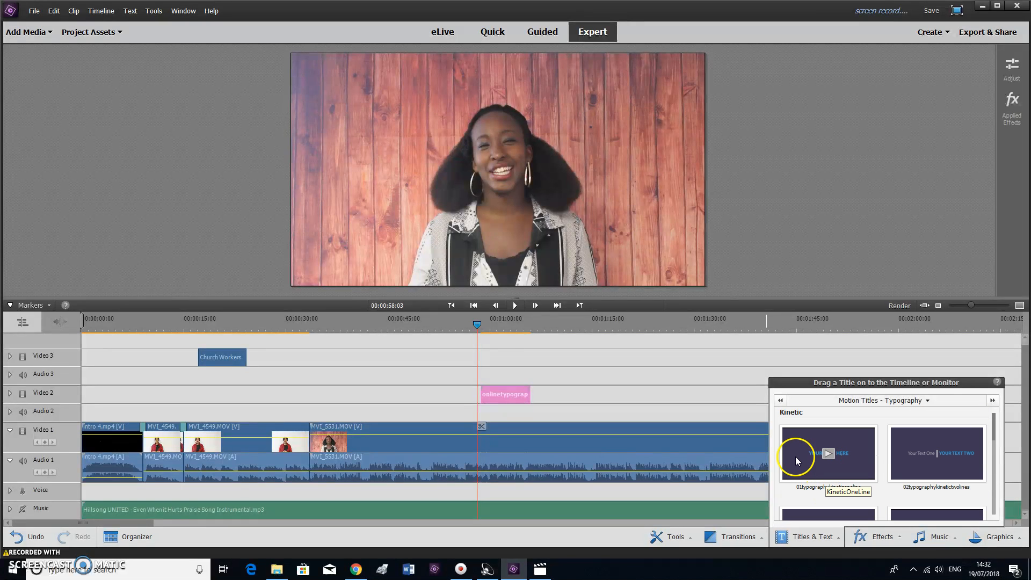
left_click_drag(801, 455, 706, 400)
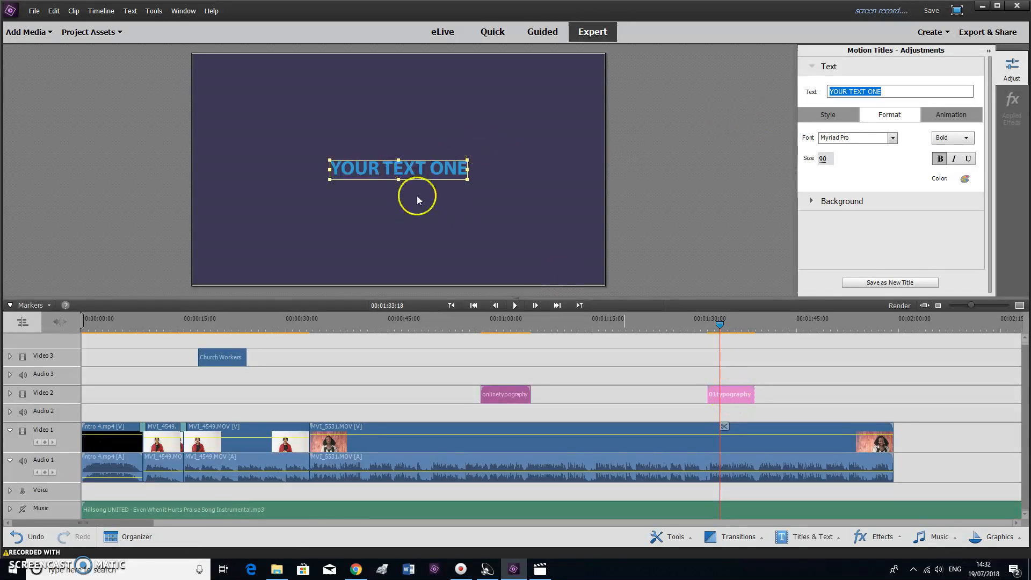
Replace the placeholder 'YOUR TEXT ONE' with 'Enjoy the service'
left_click(414, 175)
left_click_drag(859, 90, 799, 97)
key("BackSpace")
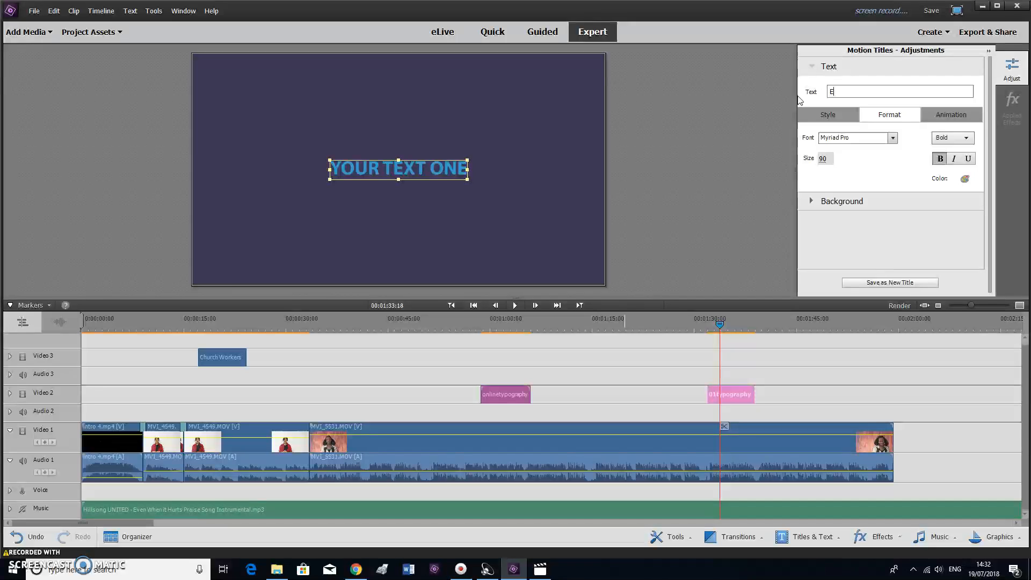
type("Enjoy th")
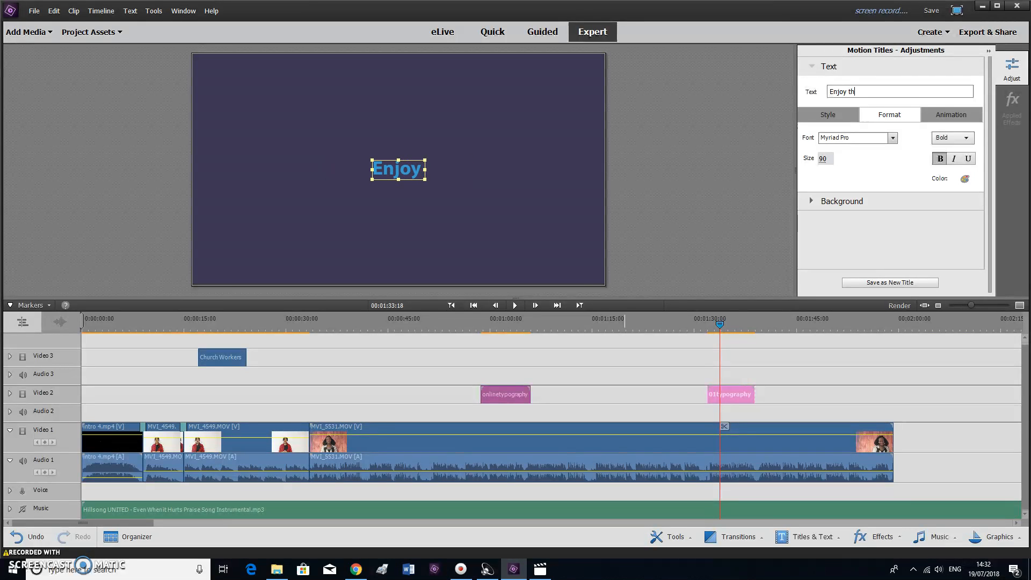
type("e service")
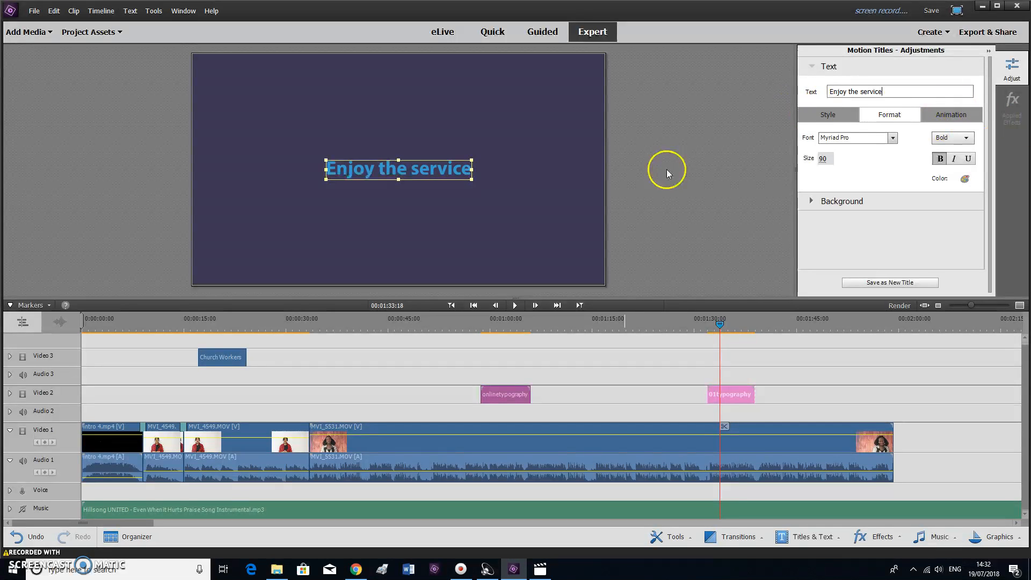
Move the title to the end of the speaker video and preview the transition into it
left_click_drag(727, 396, 920, 404)
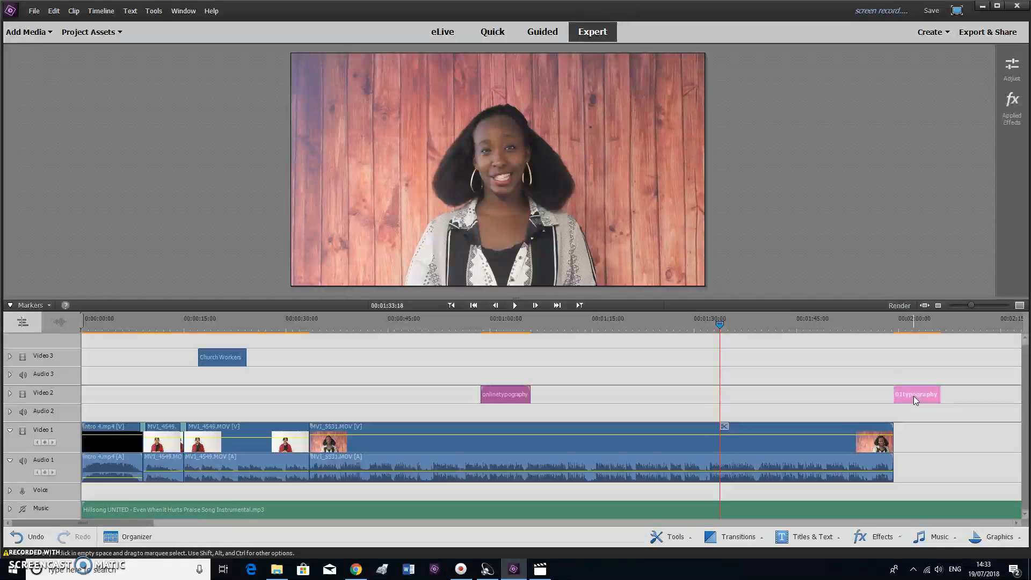
left_click(878, 324)
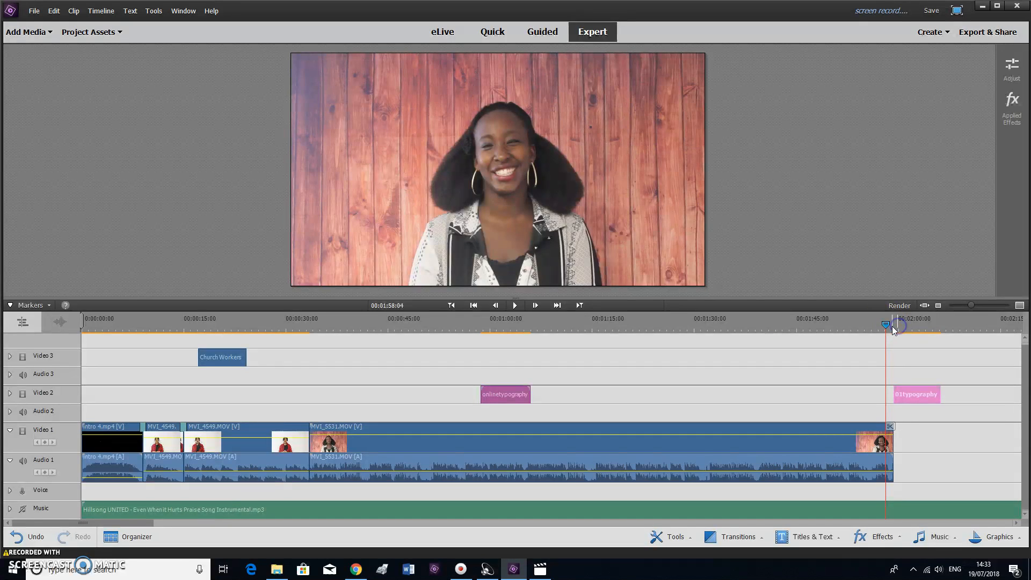
left_click(894, 326)
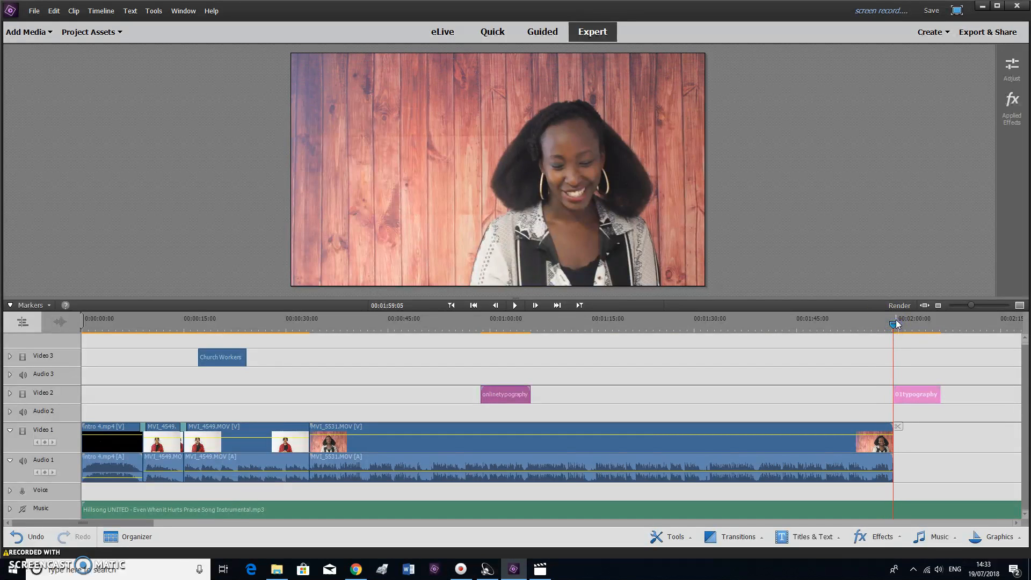
key("space")
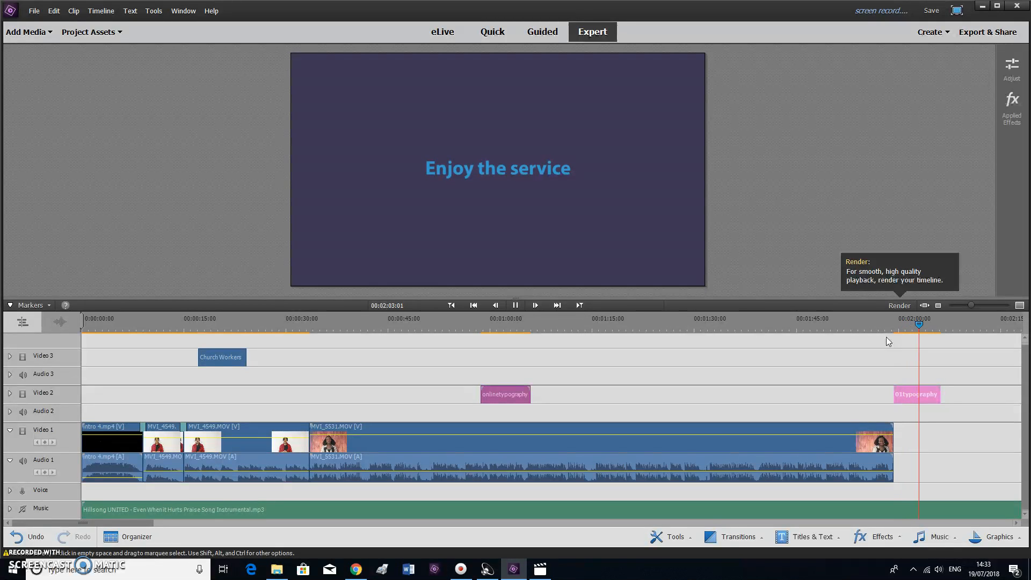
left_click(914, 394)
Set the end title's background colour matte to black
double_click(900, 401)
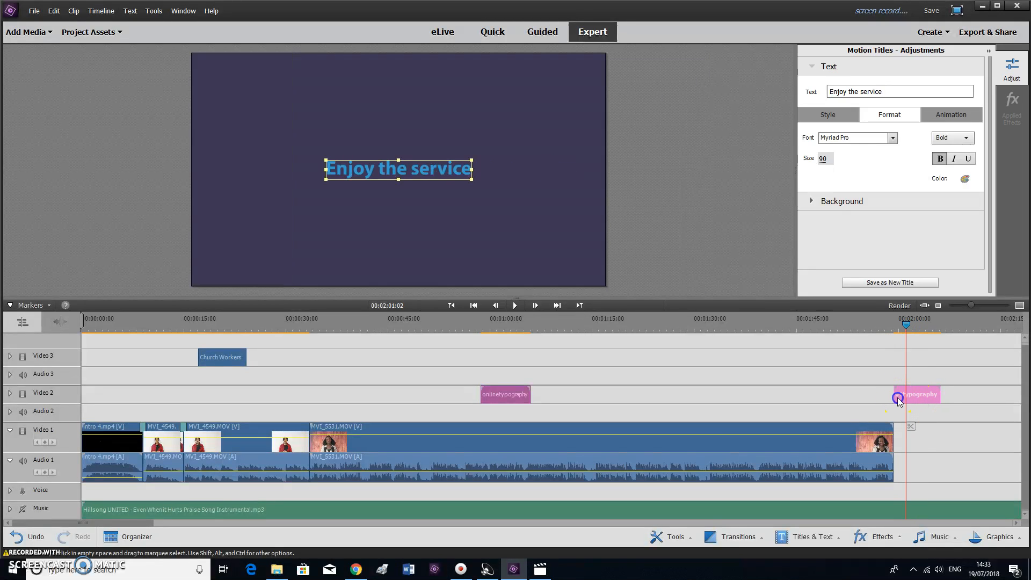
left_click(497, 151)
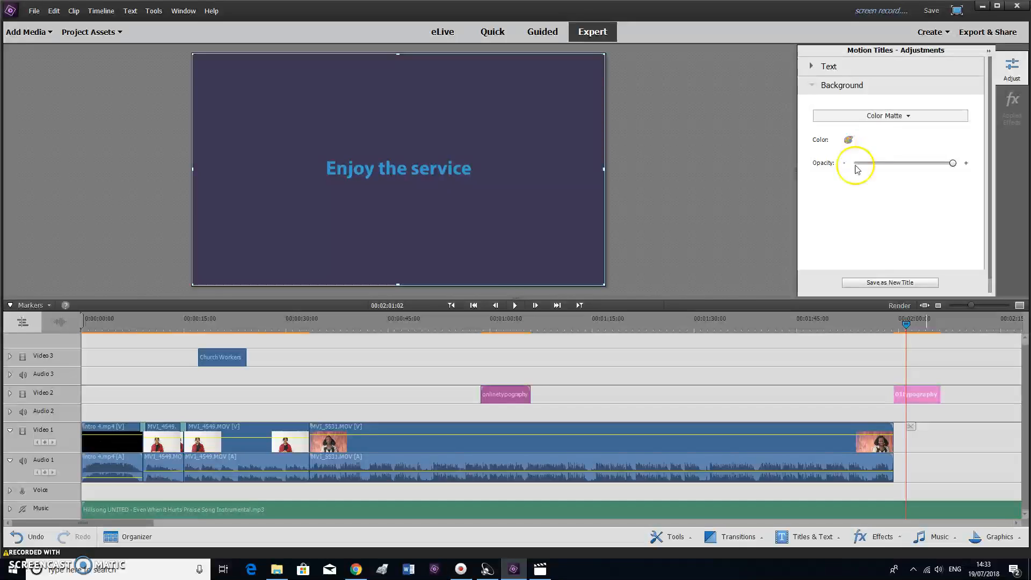
left_click(848, 140)
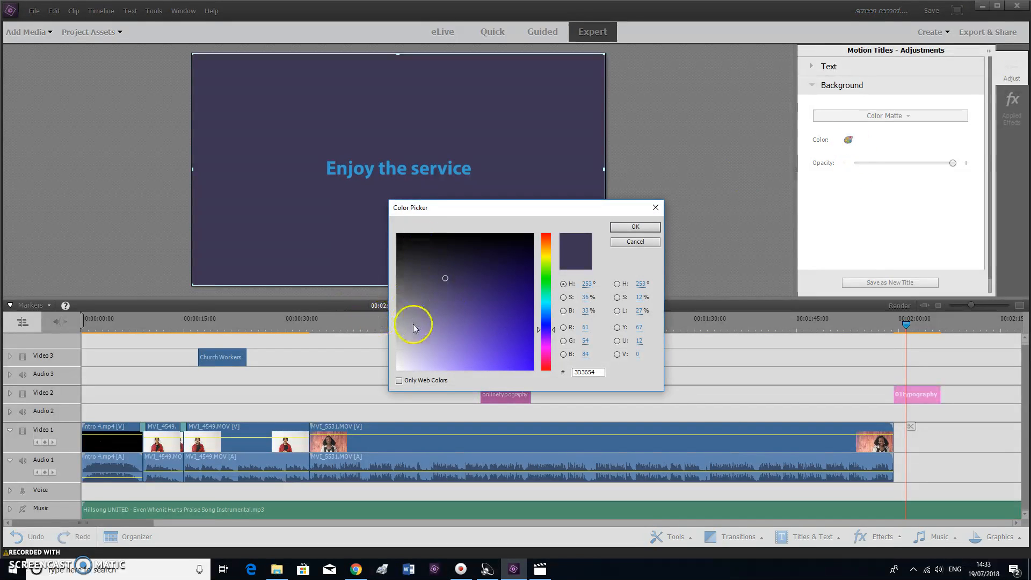
left_click_drag(426, 345, 408, 239)
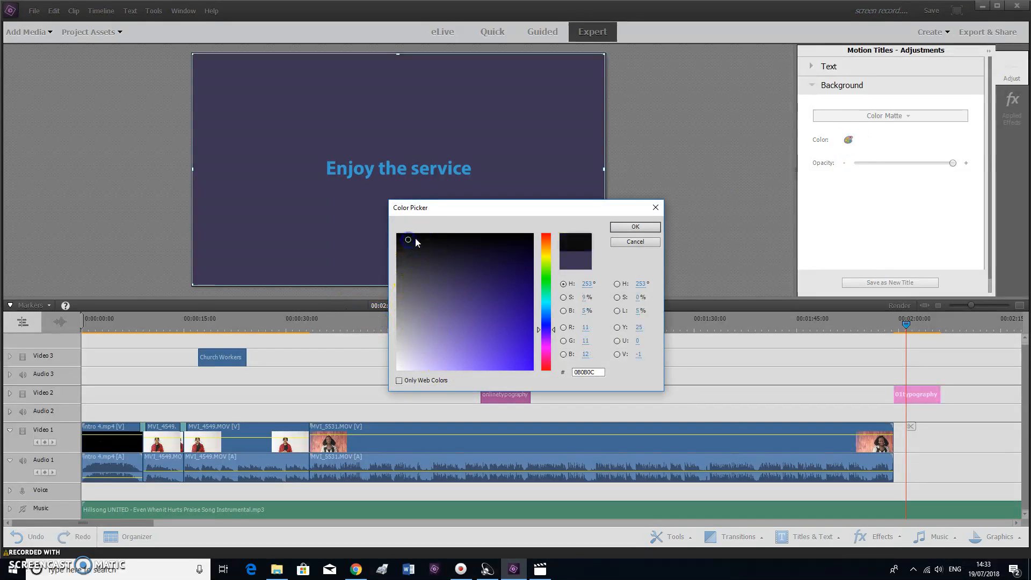
left_click(629, 226)
Make the 'Enjoy the service' text white and review the finished end title
left_click(366, 175)
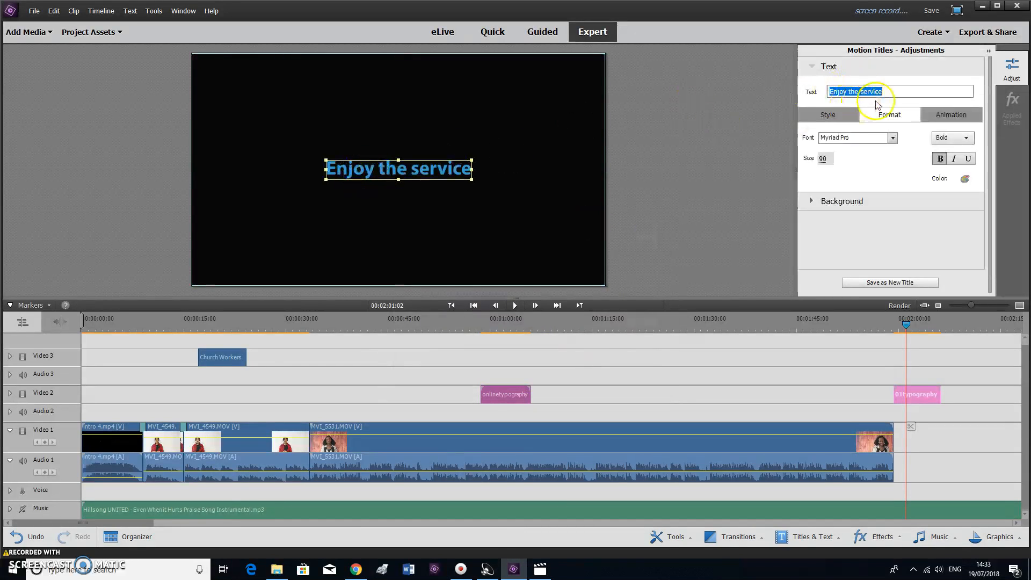
left_click(965, 180)
left_click(561, 186)
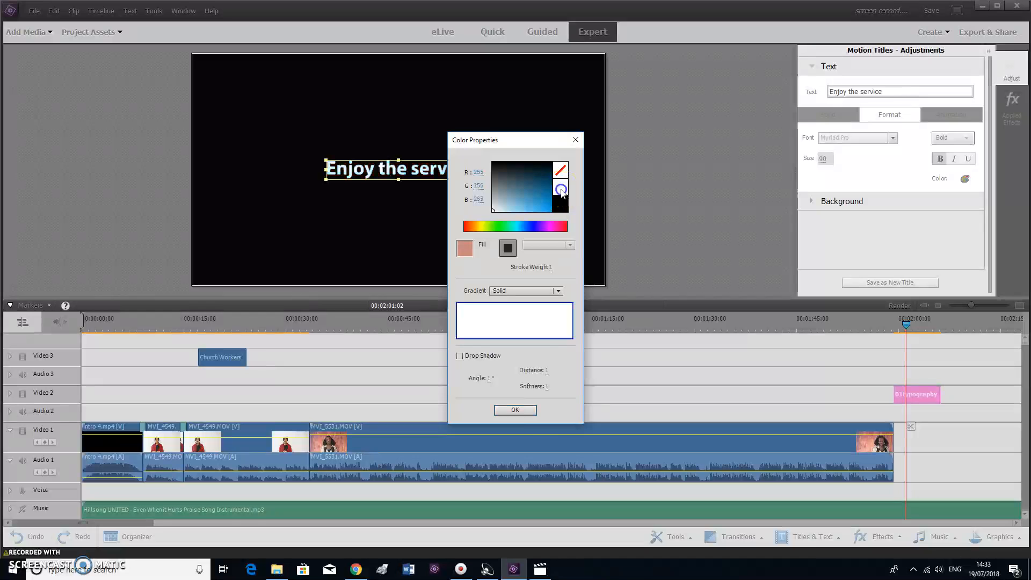
left_click(525, 412)
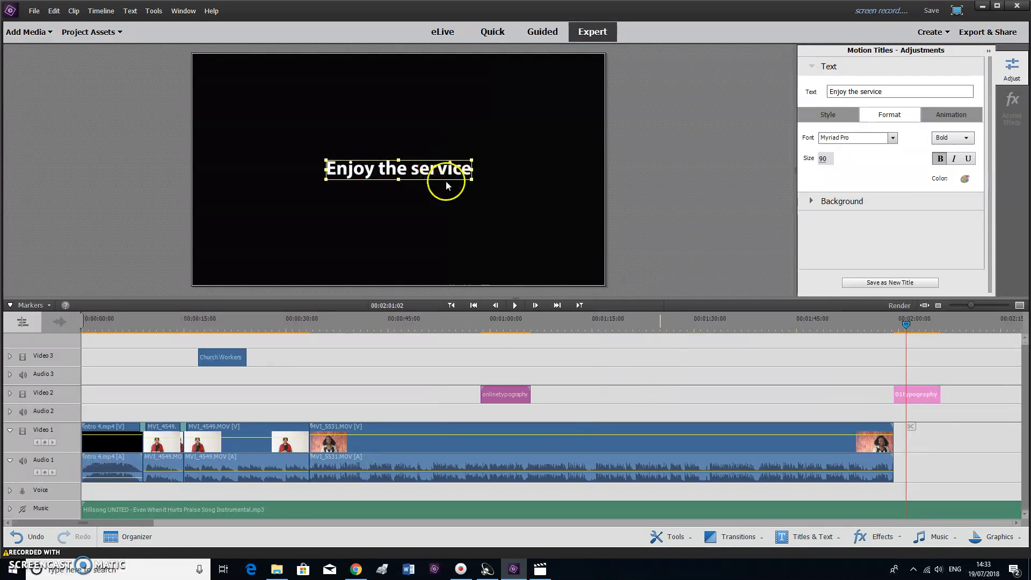
mouse_move(906, 325)
left_mouse_down()
mouse_move(890, 329)
mouse_move(906, 328)
left_mouse_up()
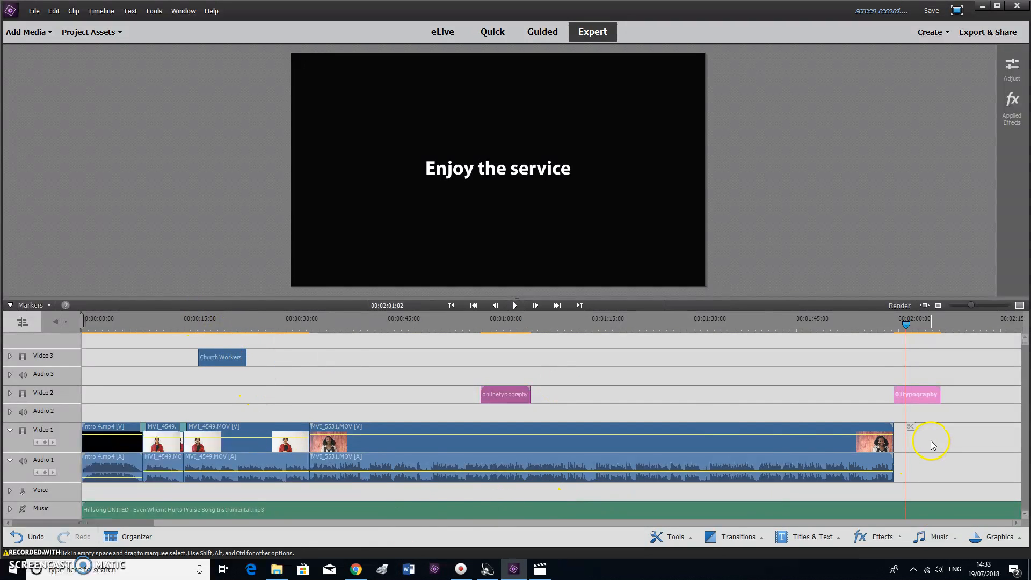
Browse the title templates, then slide the onlinetypography title on Video 2 to about 1:15
left_click(810, 540)
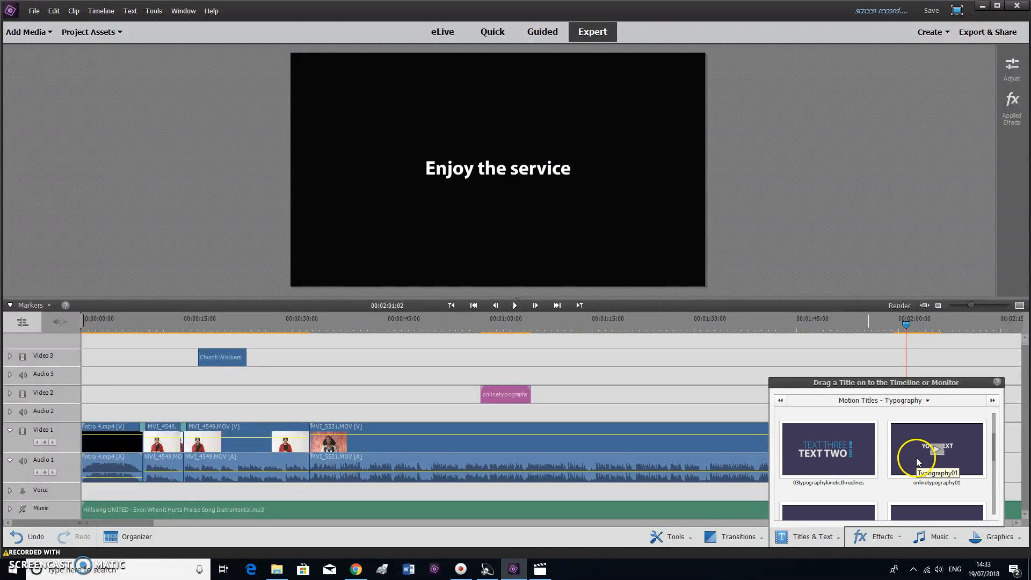
scroll(919, 462, "up", 1)
scroll(916, 463, "down", 2)
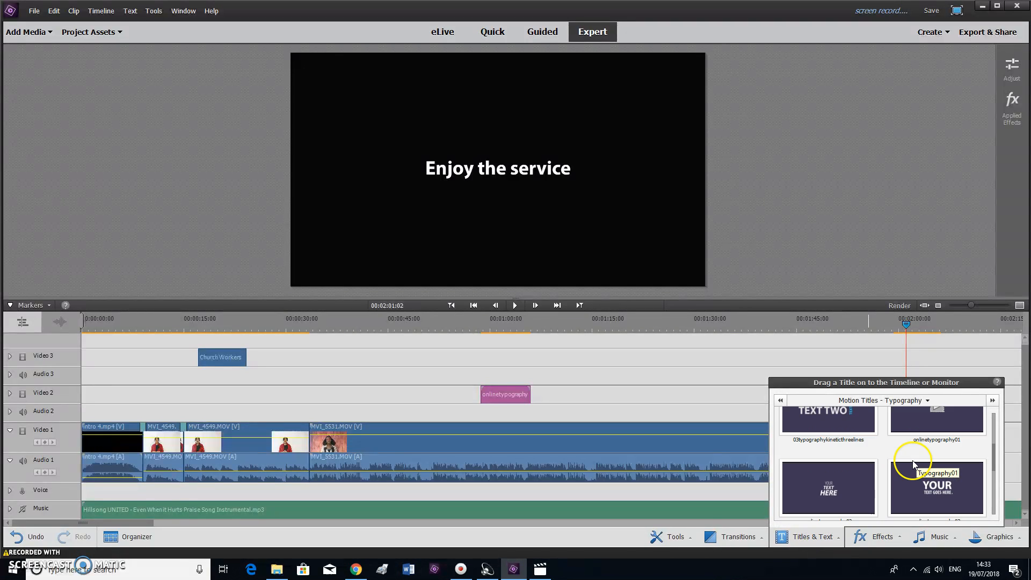
scroll(950, 494, "down", 1)
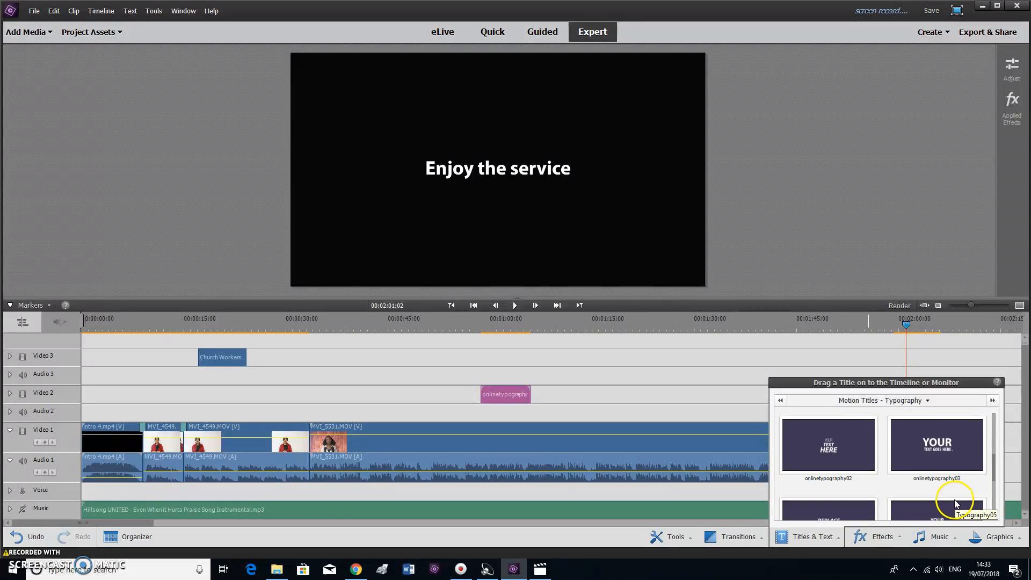
scroll(956, 504, "up", 1)
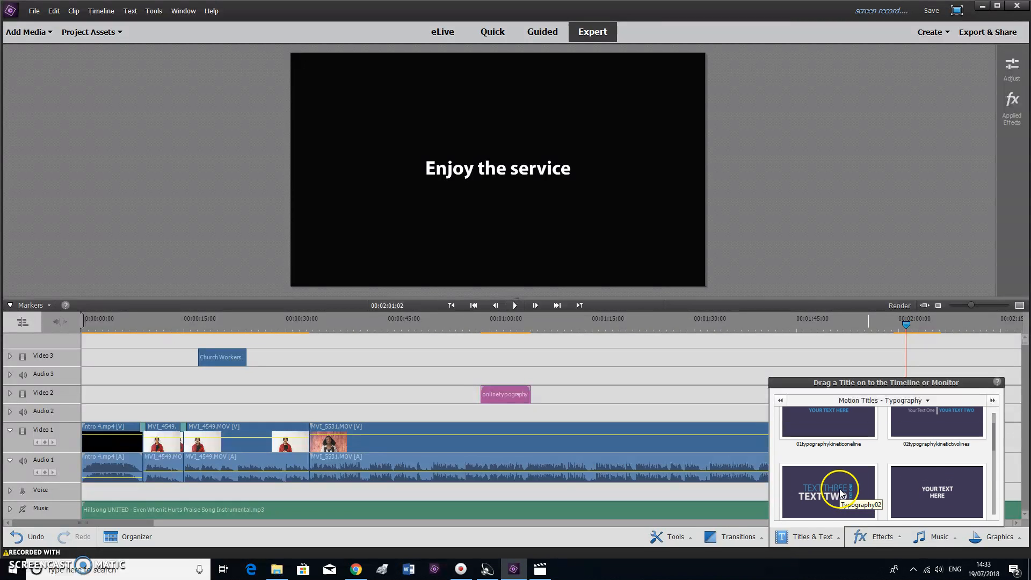
scroll(841, 493, "down", 4)
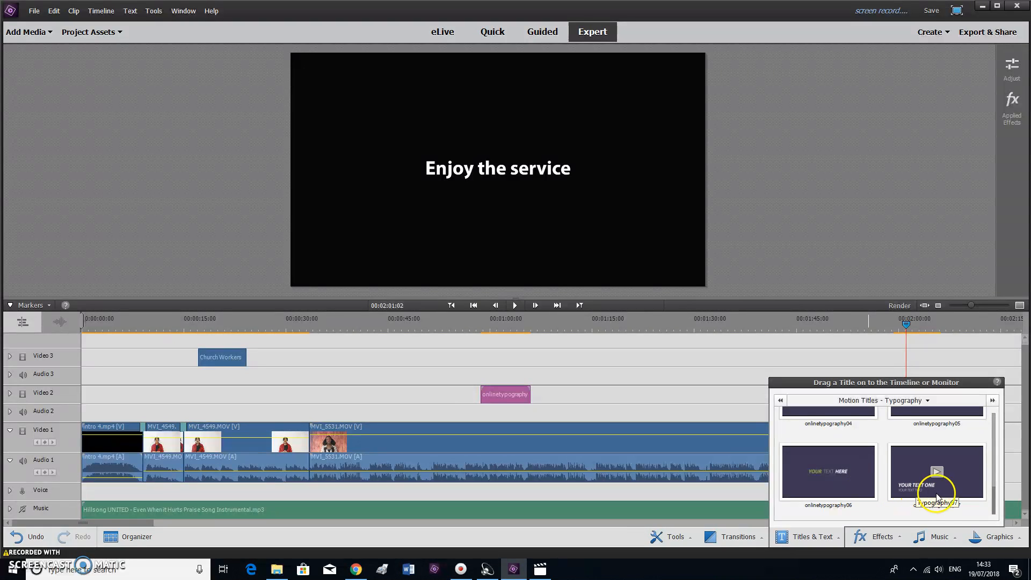
left_click_drag(937, 508, 789, 371)
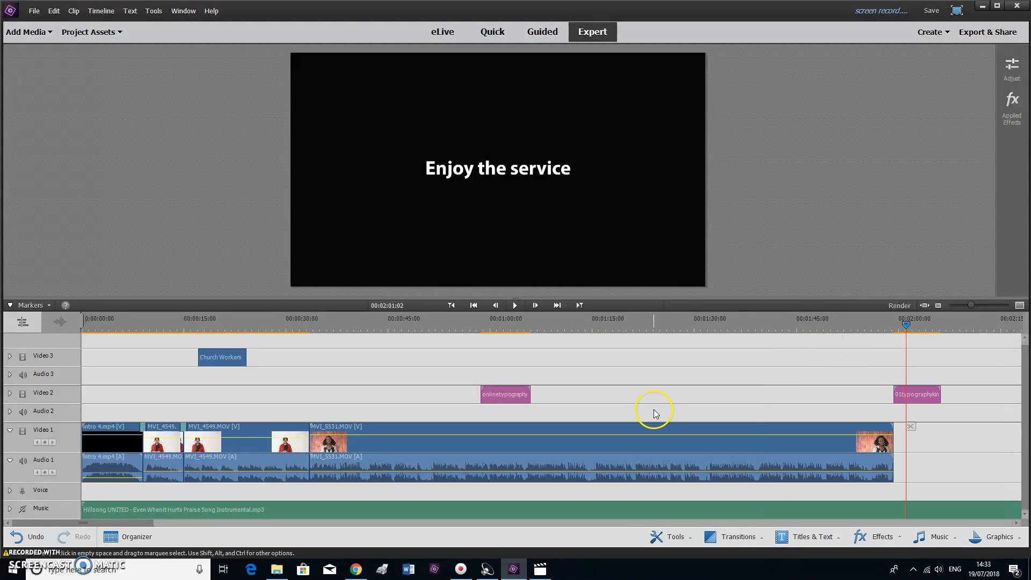
left_click_drag(505, 395, 653, 396)
left_click_drag(630, 318, 672, 329)
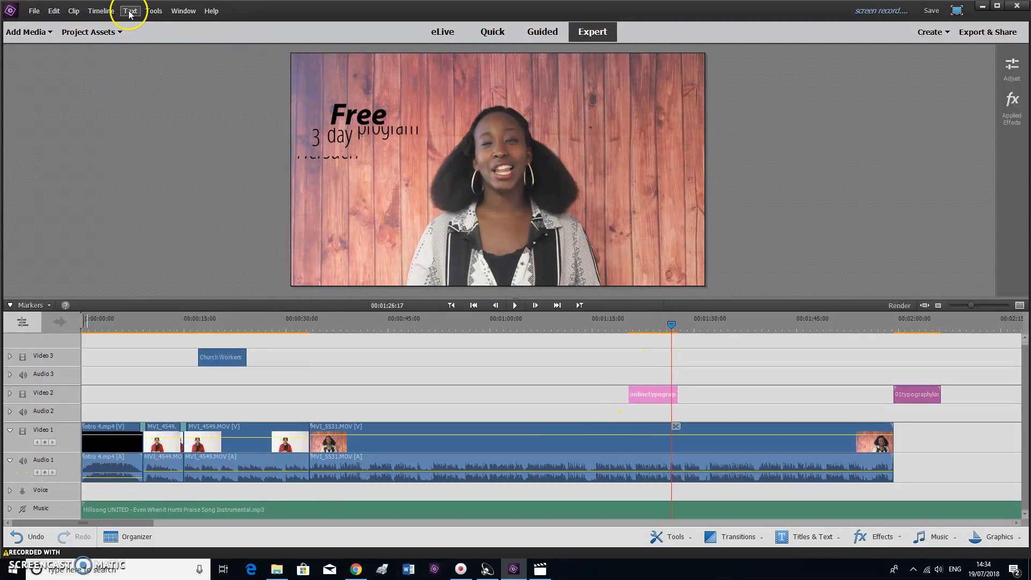
left_click(340, 329)
left_click_drag(340, 327, 401, 326)
mouse_move(401, 325)
key("space")
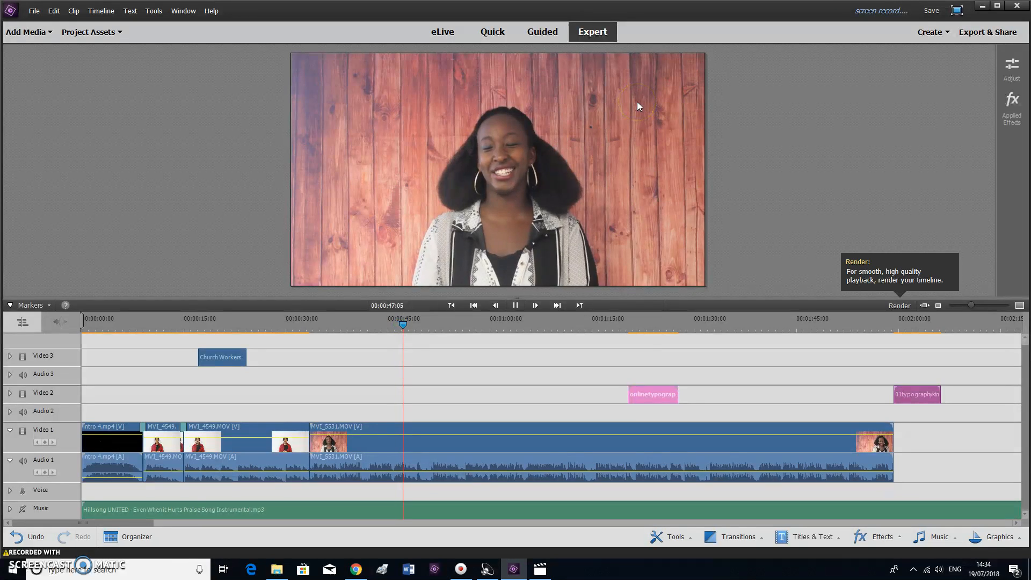
left_click(637, 102)
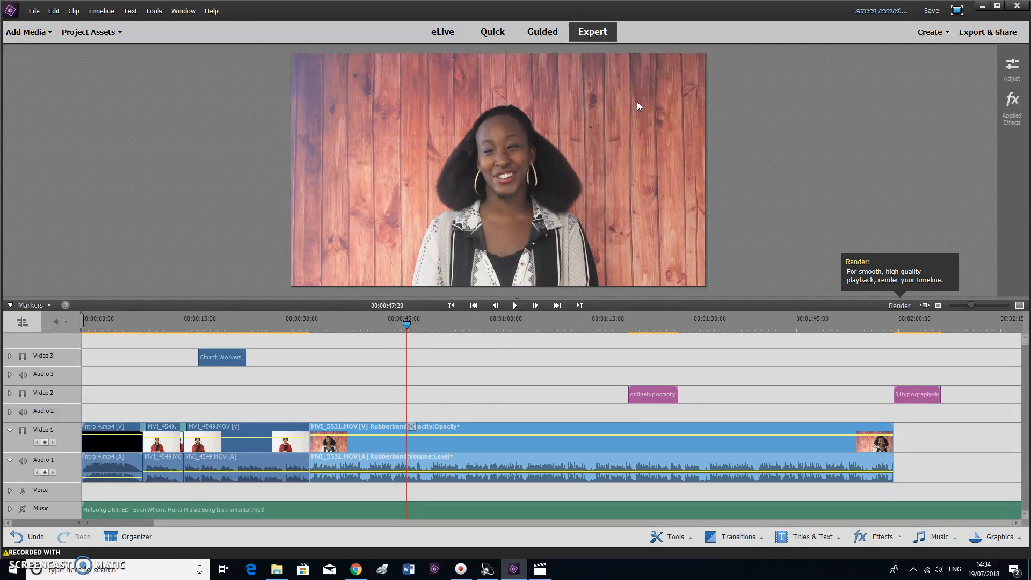
left_click(483, 326)
key("space")
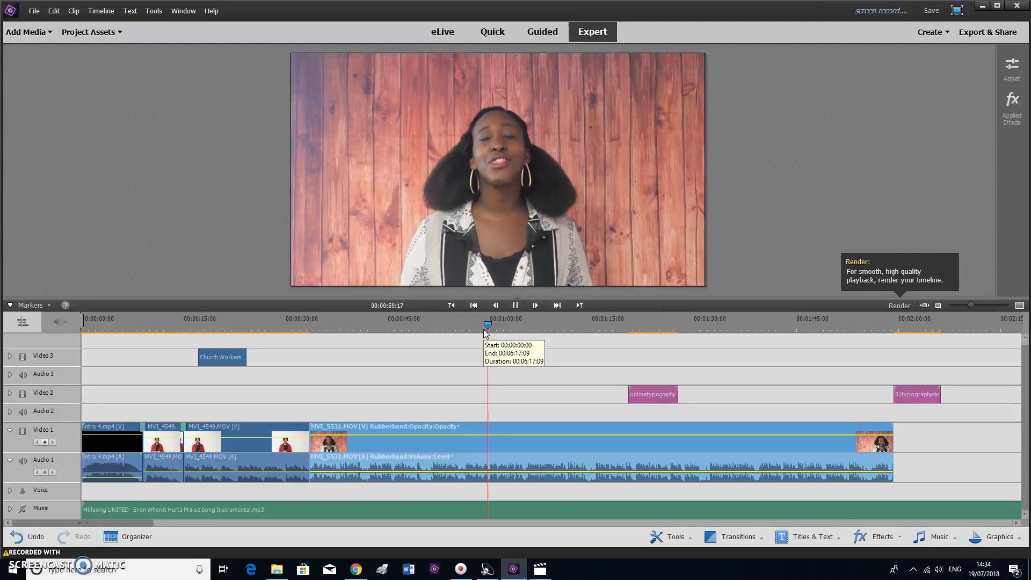
left_click(547, 325)
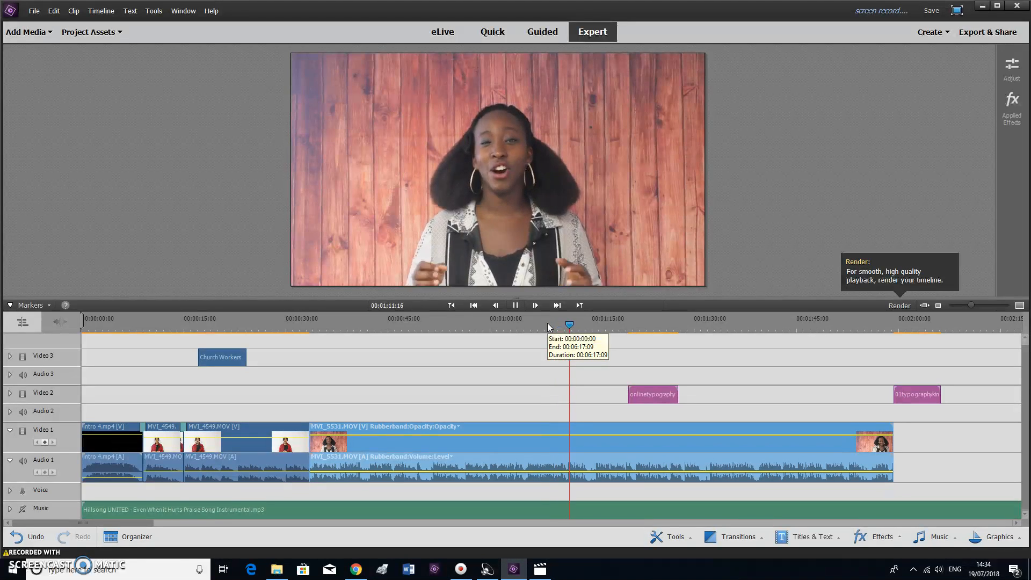
key("space")
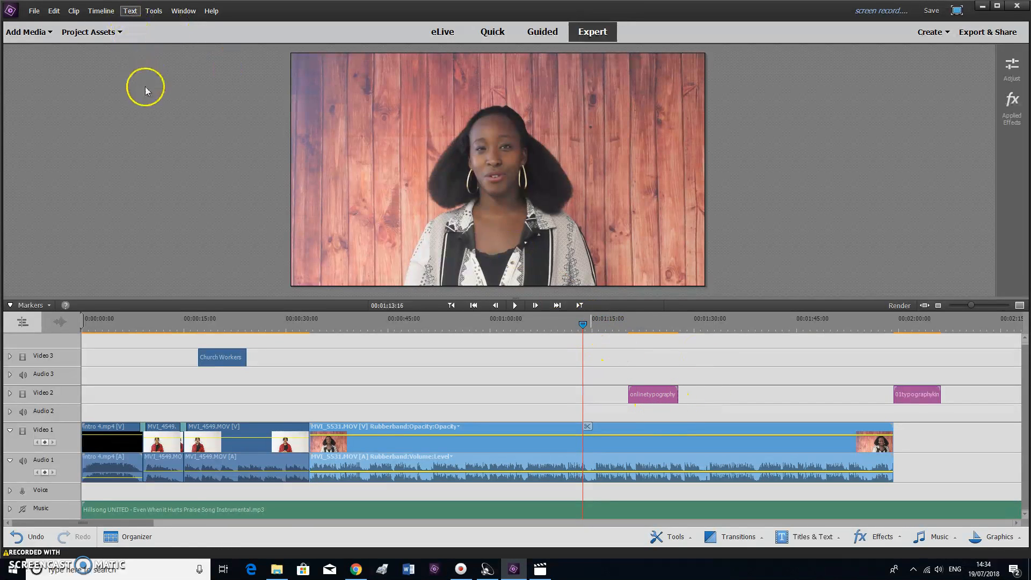
Add a Default Text title (Title 01) via Text > New Text
left_click(133, 15)
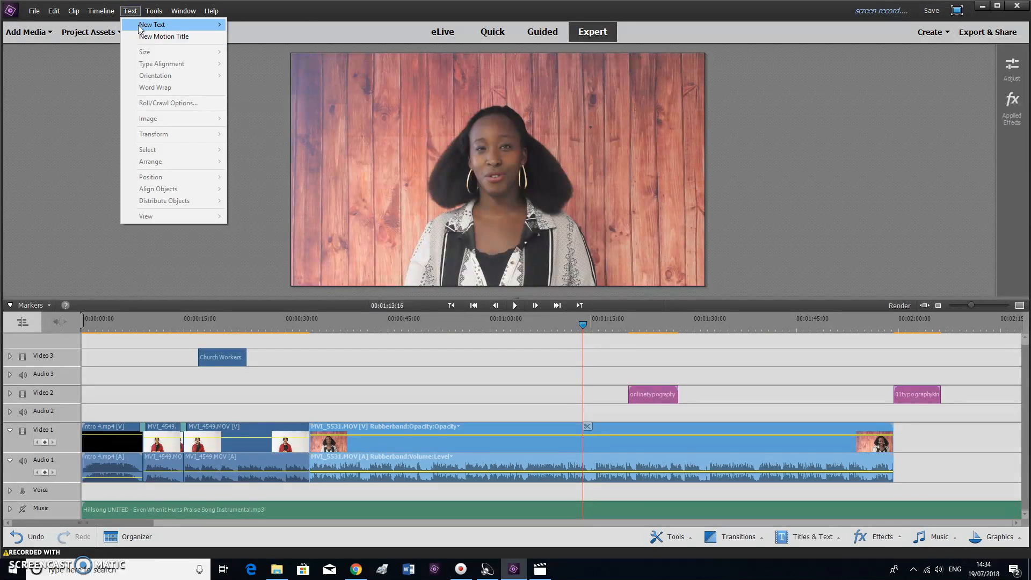
mouse_move(141, 30)
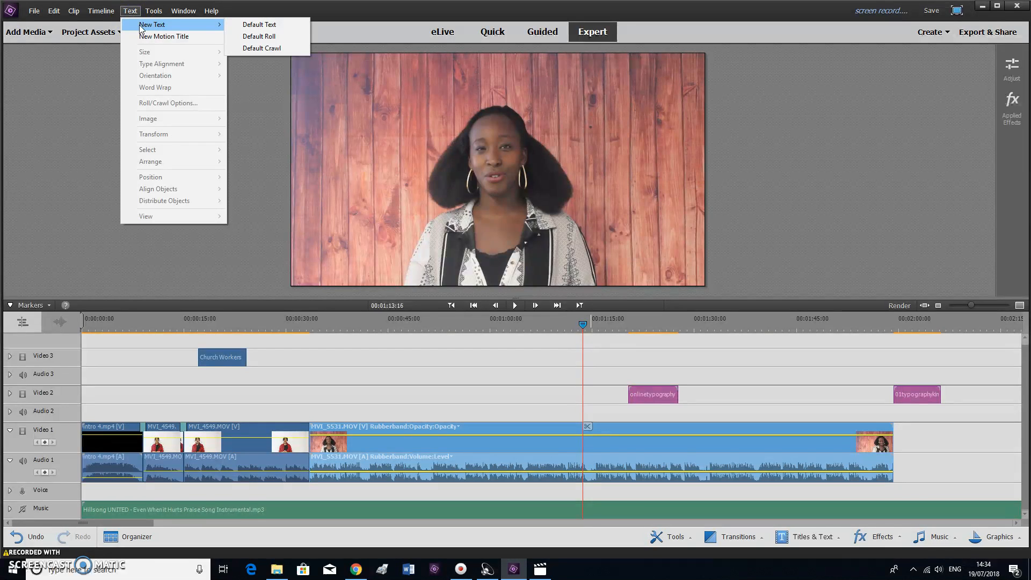
left_click(275, 25)
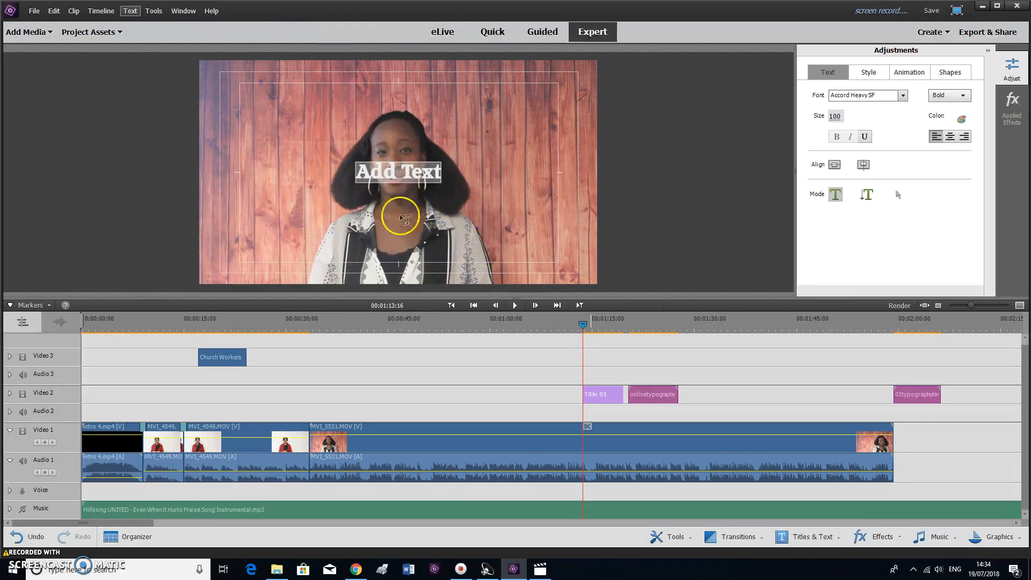
Position Title 01 on Video 2 near 1:00, before the typography title
left_click_drag(599, 399, 530, 404)
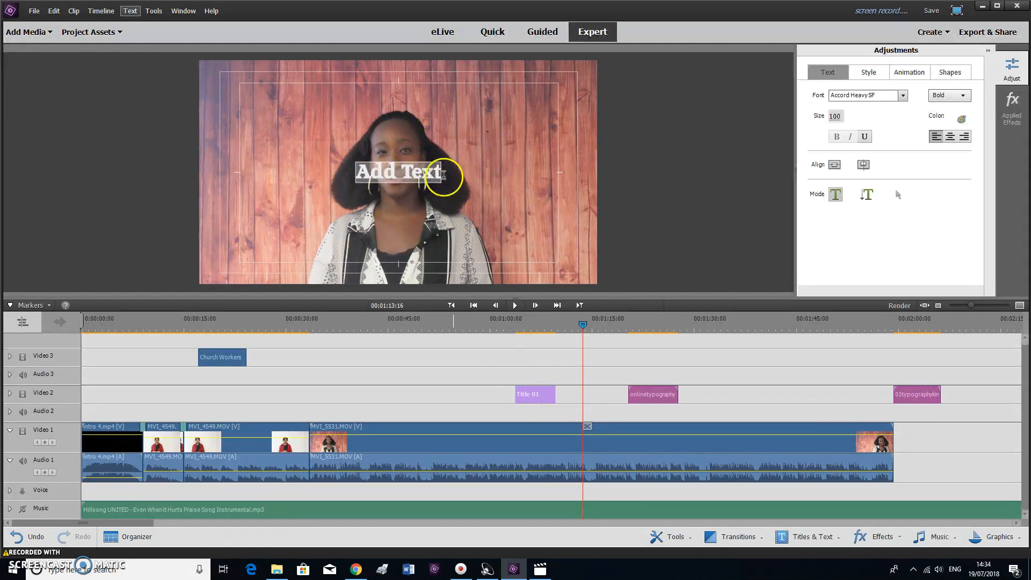
left_click_drag(627, 406, 984, 411)
mouse_move(969, 327)
left_mouse_down()
mouse_move(987, 336)
mouse_move(966, 338)
left_mouse_up()
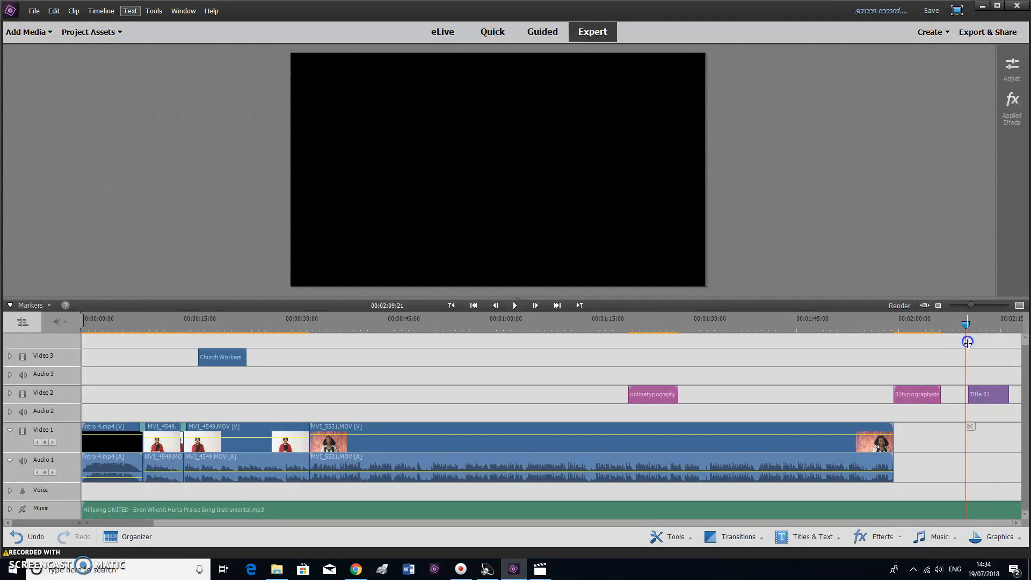
left_click_drag(986, 398, 520, 395)
left_click(457, 324)
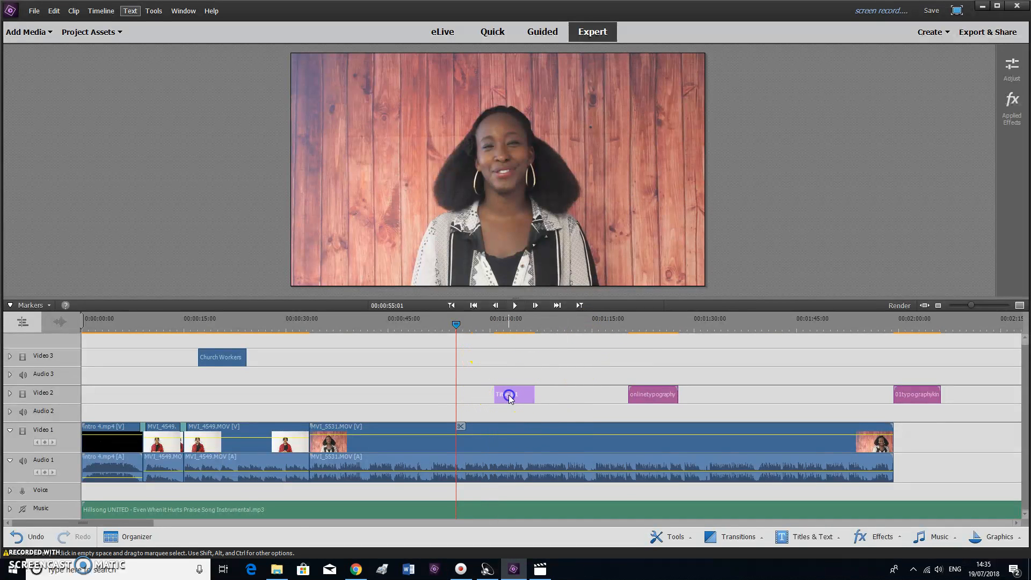
Move the 'Add Text' placeholder of Title 01 down to the lower centre of the frame
double_click(509, 396)
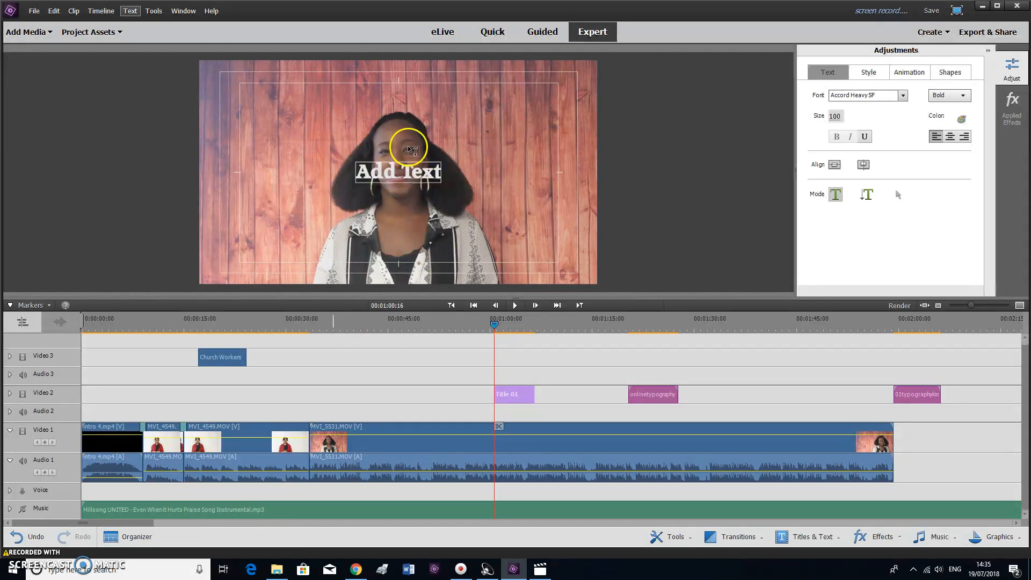
left_click(409, 195)
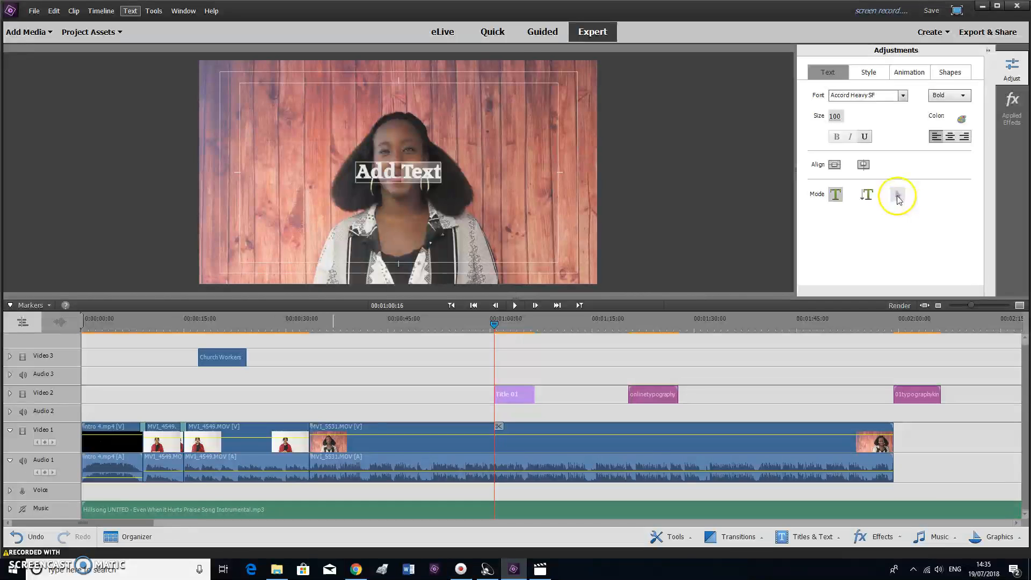
left_click(898, 197)
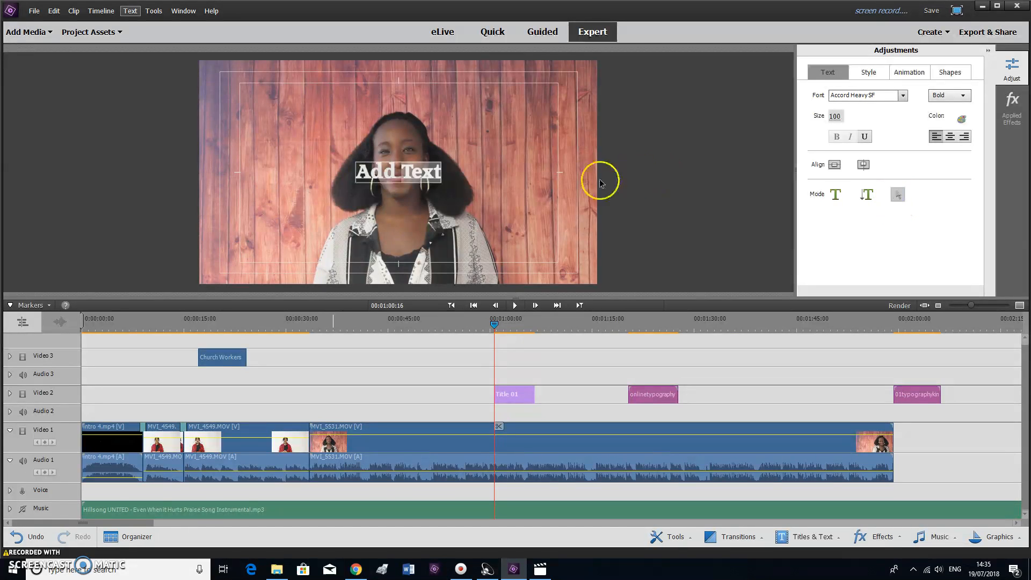
left_click_drag(425, 172, 445, 195)
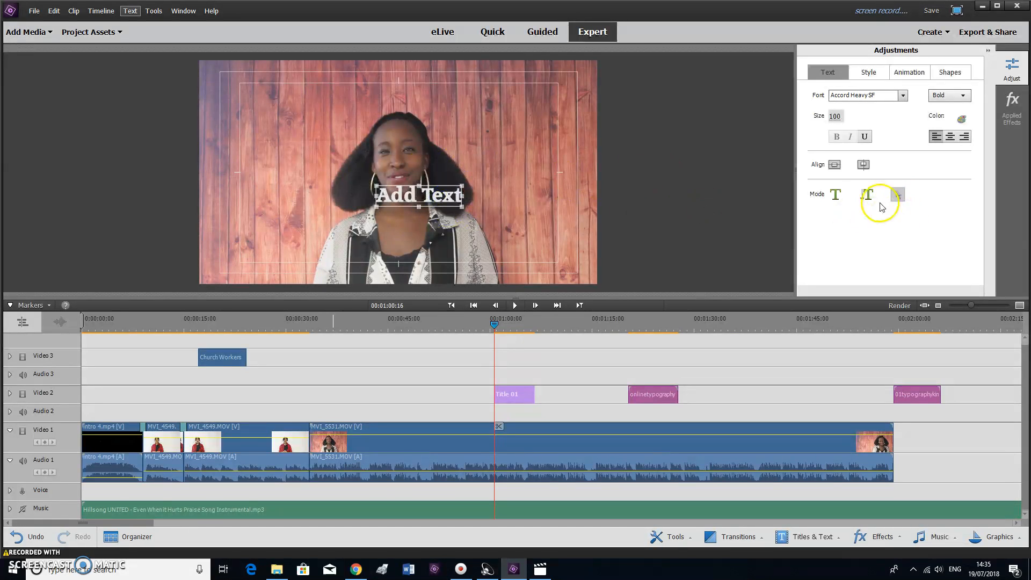
double_click(419, 198)
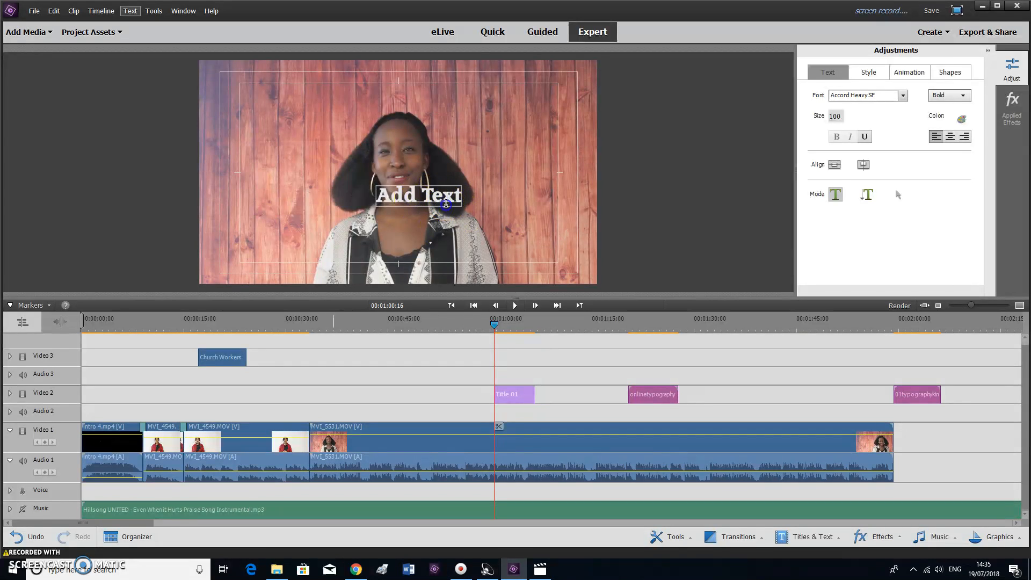
left_click(899, 195)
left_click_drag(412, 191, 403, 262)
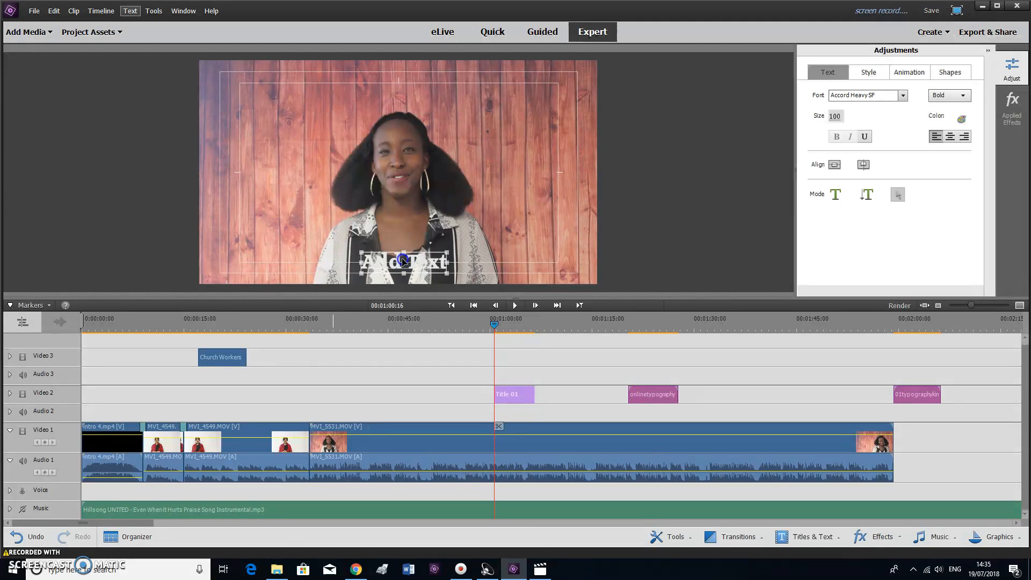
Replace 'Add Text' with the church's e-mail address
double_click(431, 261)
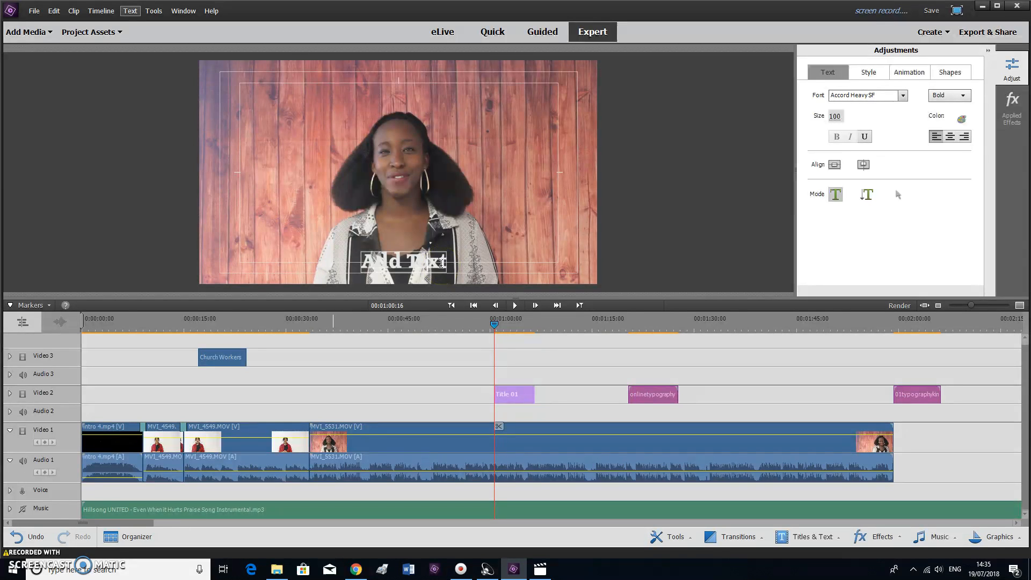
key("BackSpace")
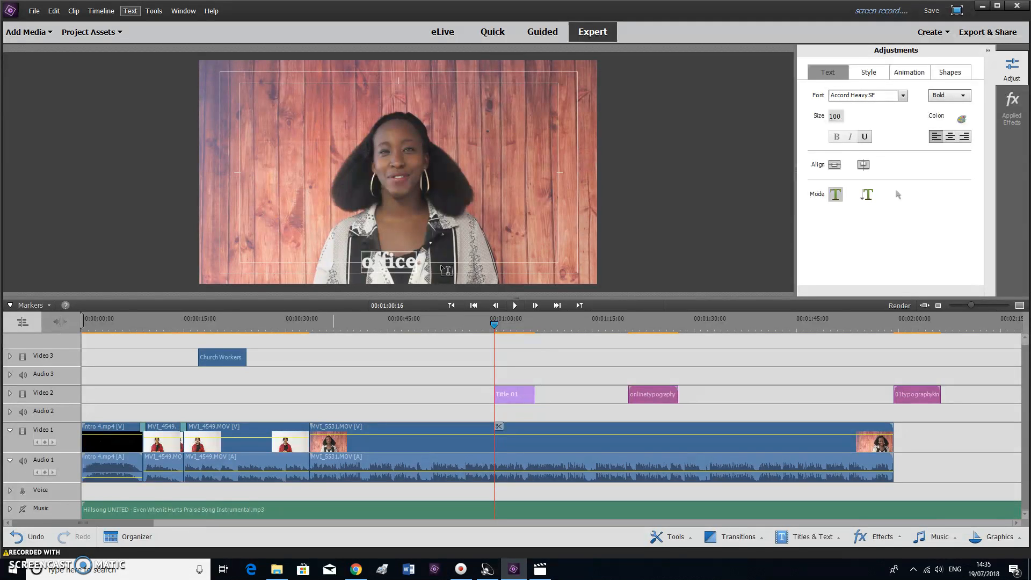
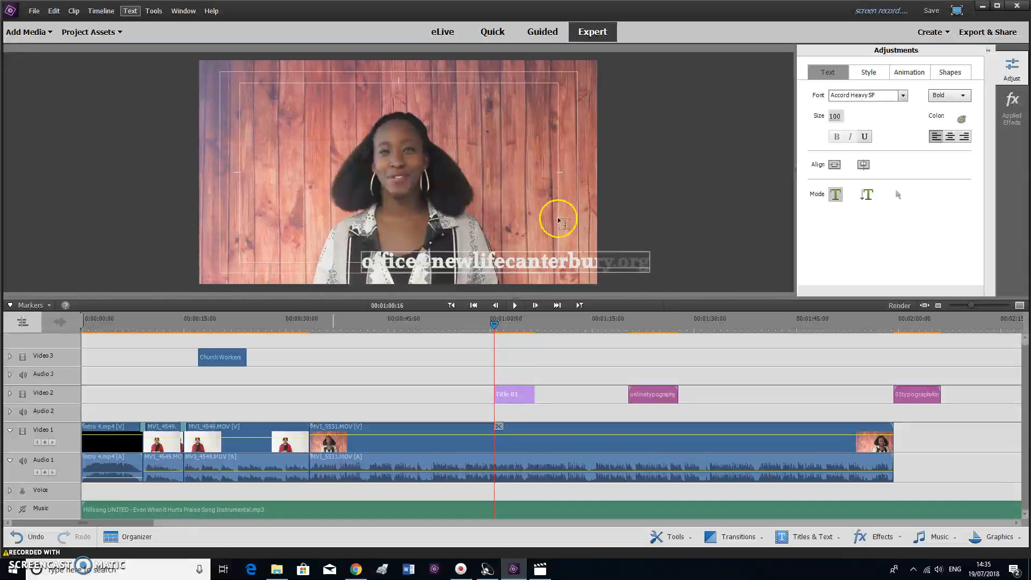
Shift the e-mail caption left and set its text size to 70
left_click(908, 200)
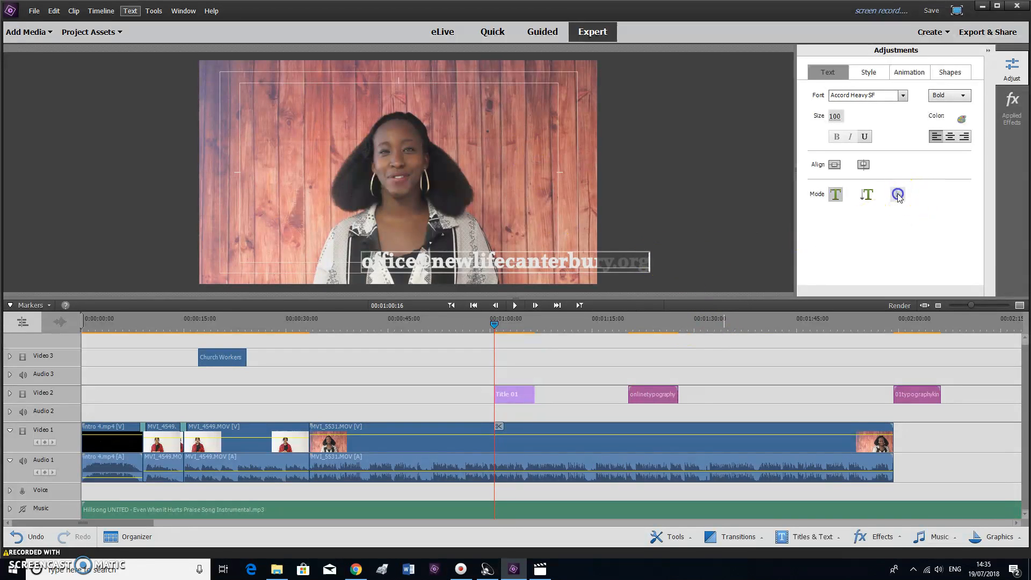
left_click_drag(586, 263, 498, 271)
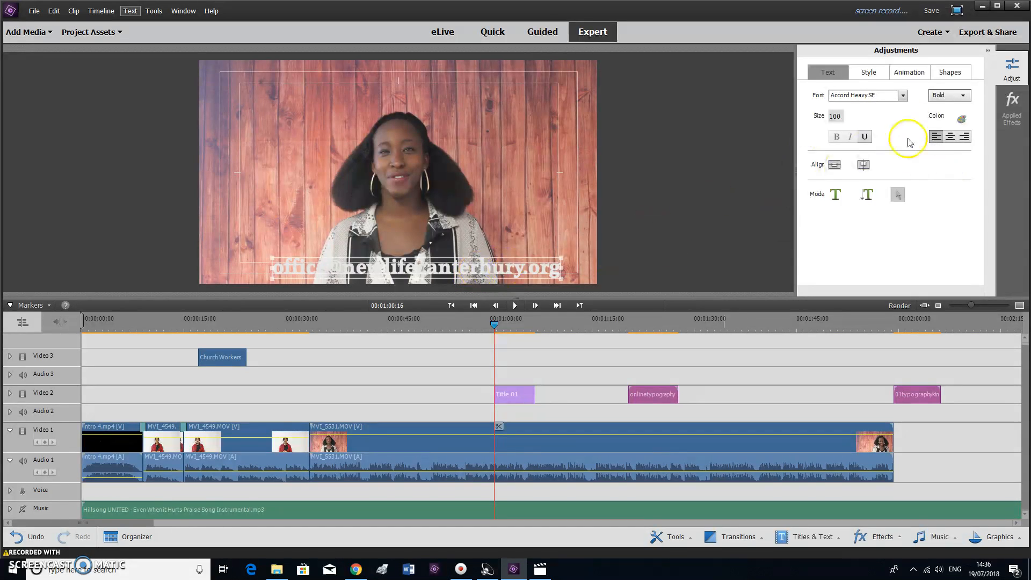
double_click(837, 116)
key("Return")
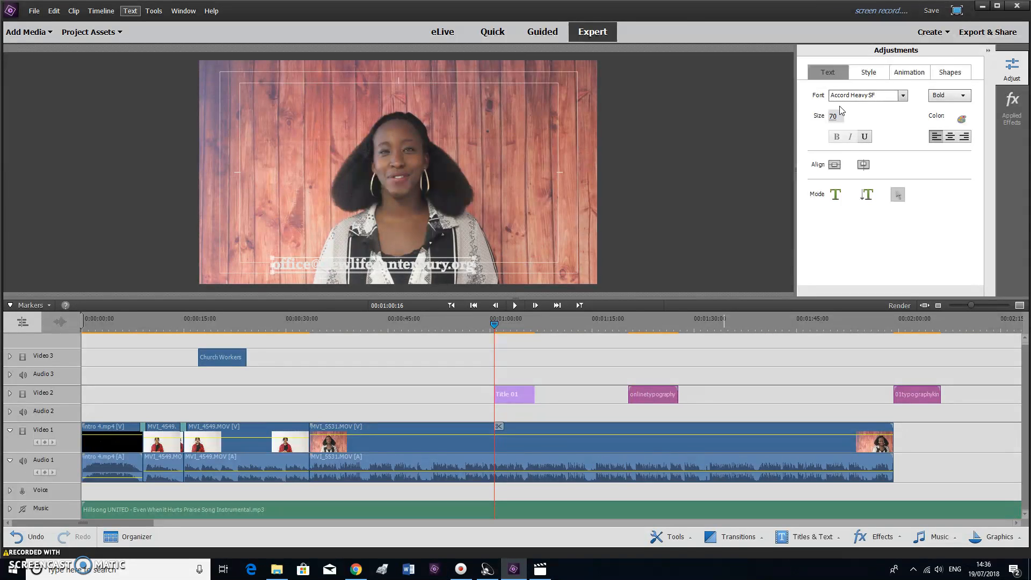
Centre the e-mail caption along the bottom of the frame
left_click(435, 273)
left_click_drag(435, 273, 454, 273)
left_click_drag(460, 234, 455, 275)
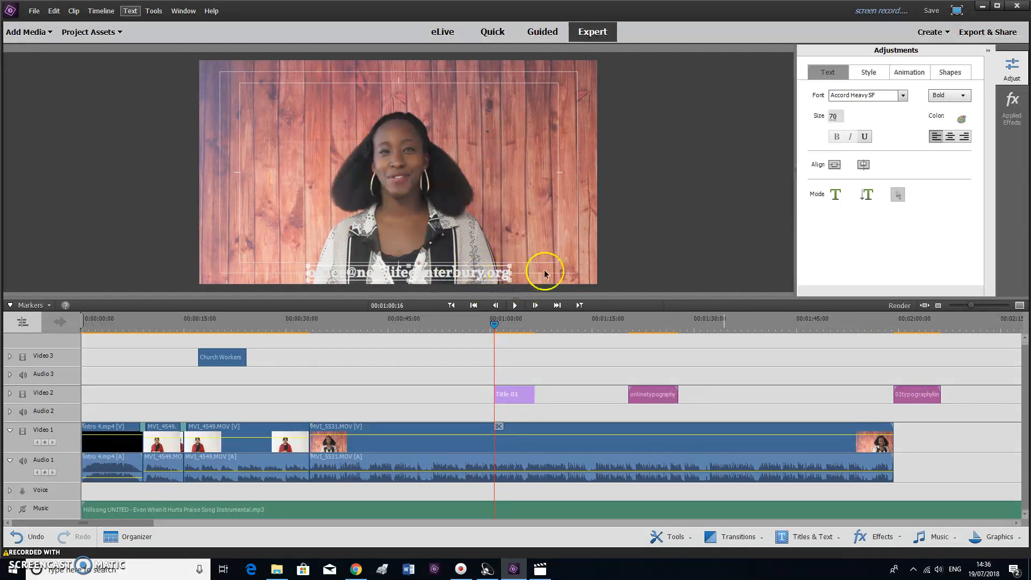
left_click(566, 272)
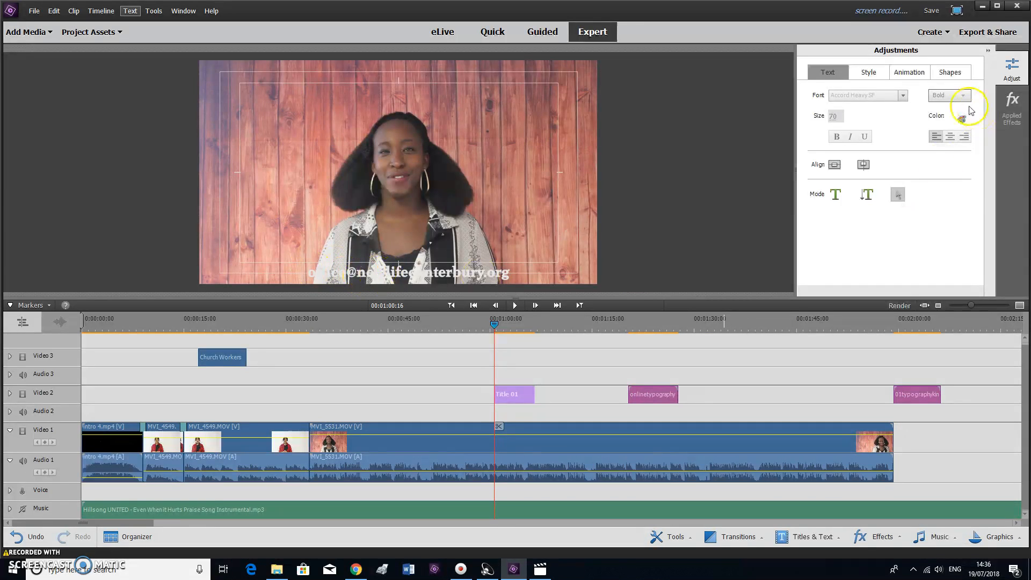
Draw a wide black rectangle and drag it down over the e-mail caption
left_click(950, 74)
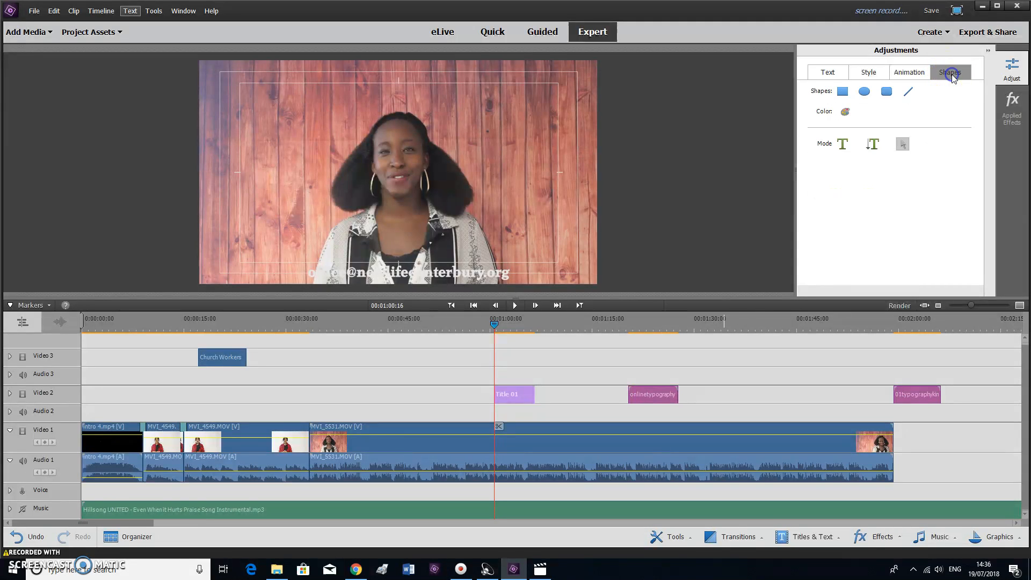
left_click(842, 93)
left_click_drag(301, 83, 519, 102)
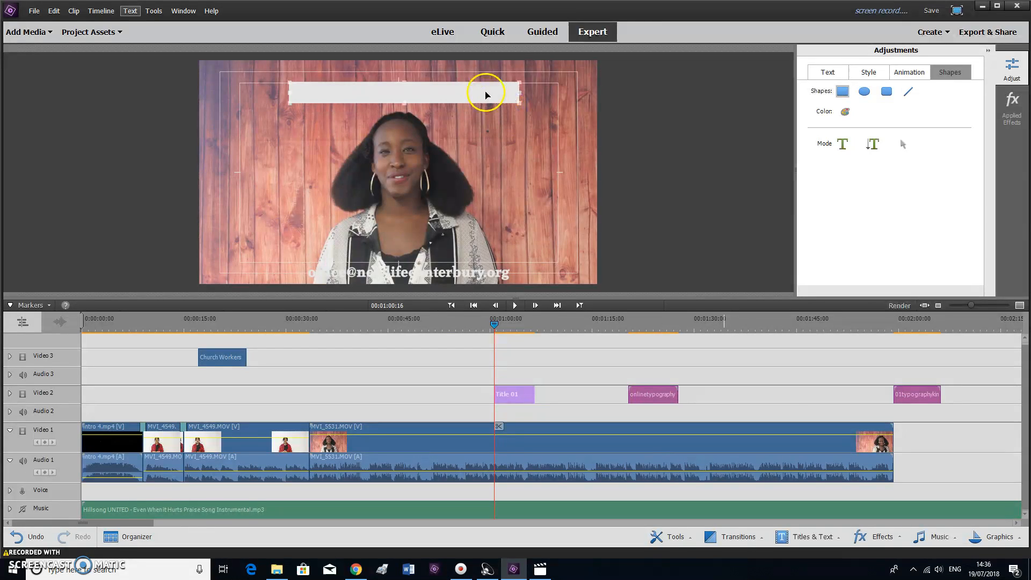
left_click(845, 111)
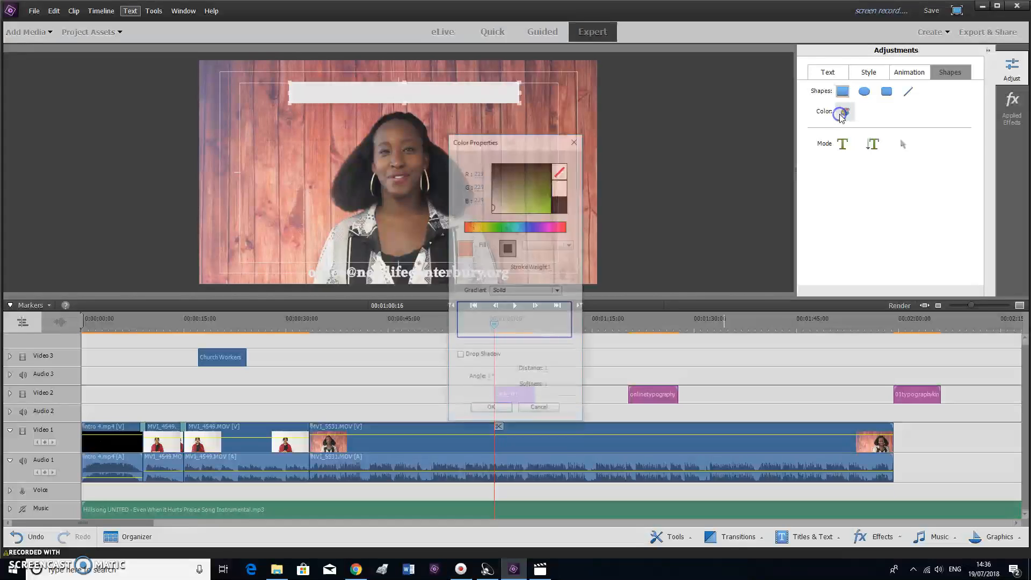
left_click(561, 204)
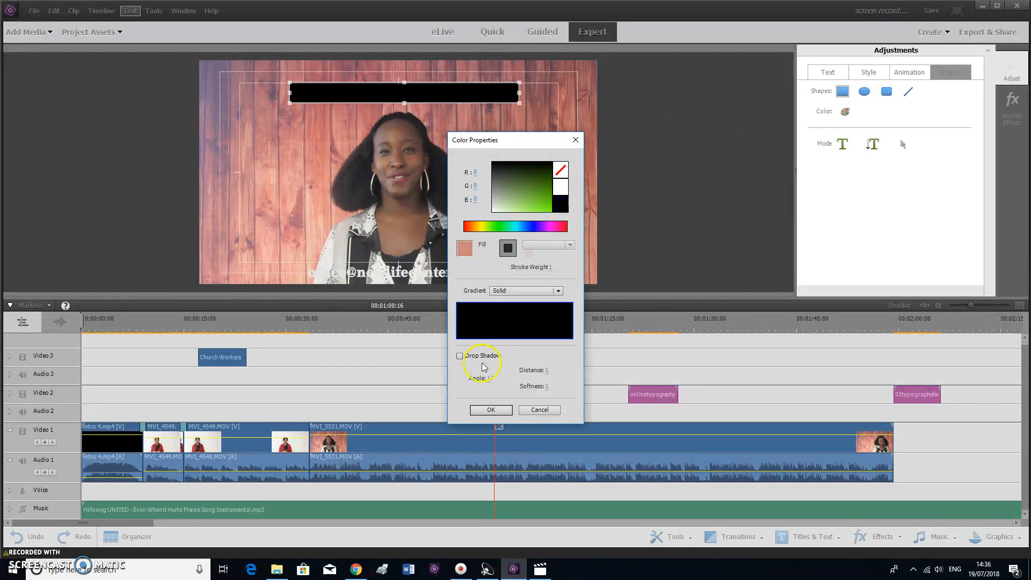
left_click(490, 410)
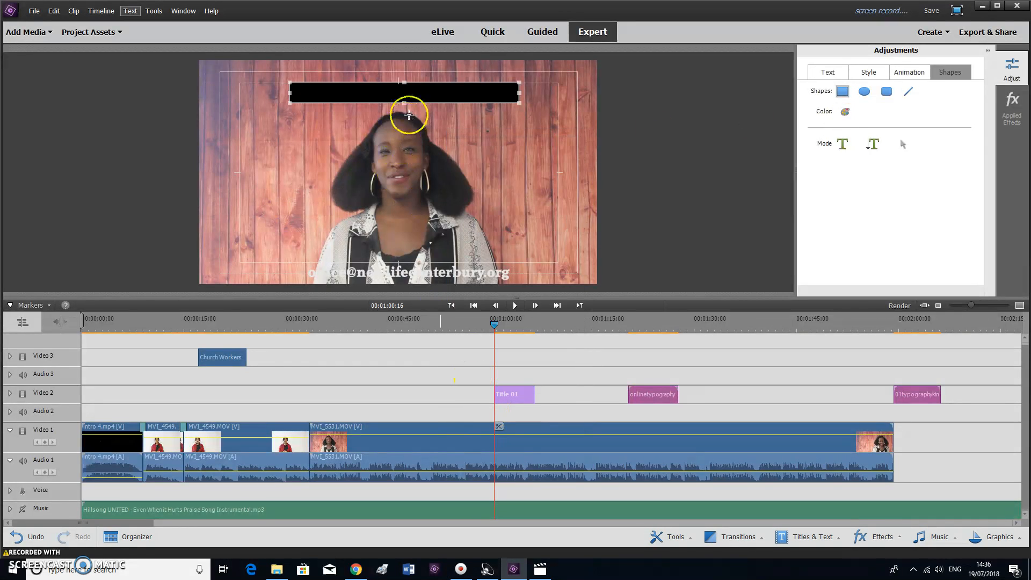
left_click_drag(418, 93, 431, 274)
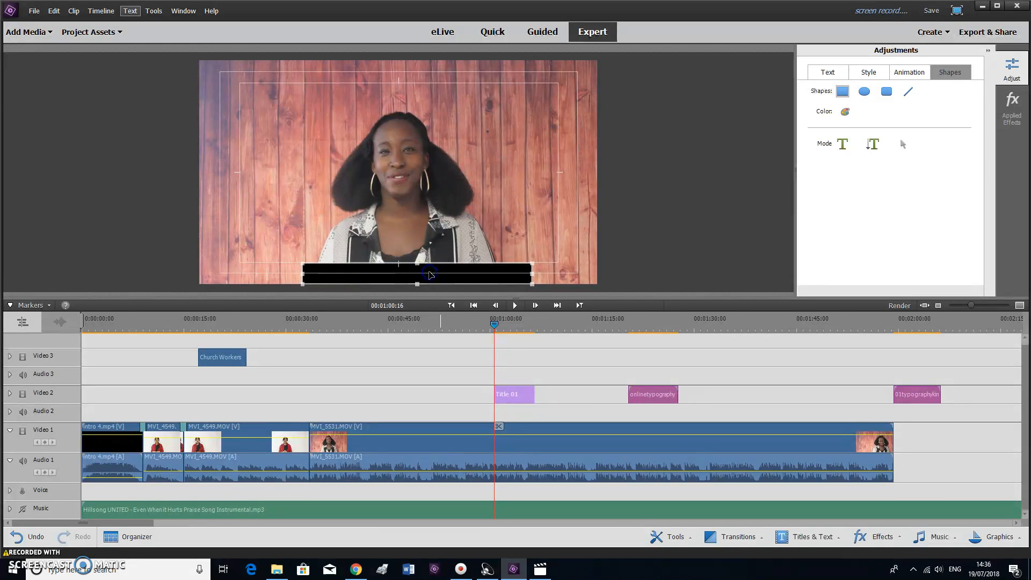
Send the black rectangle to the back so it sits behind the e-mail caption
left_click(438, 274)
right_click(437, 273)
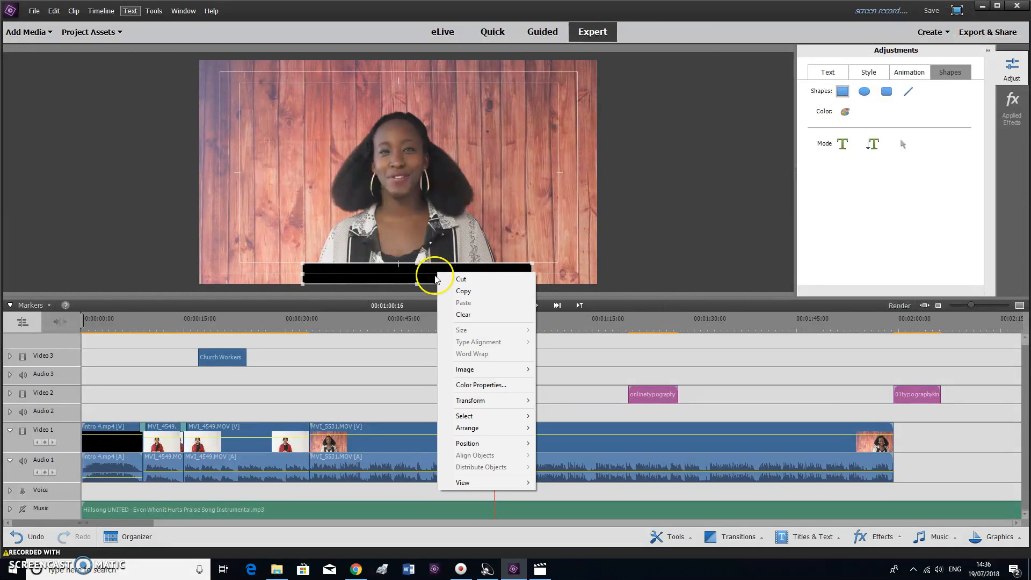
mouse_move(466, 427)
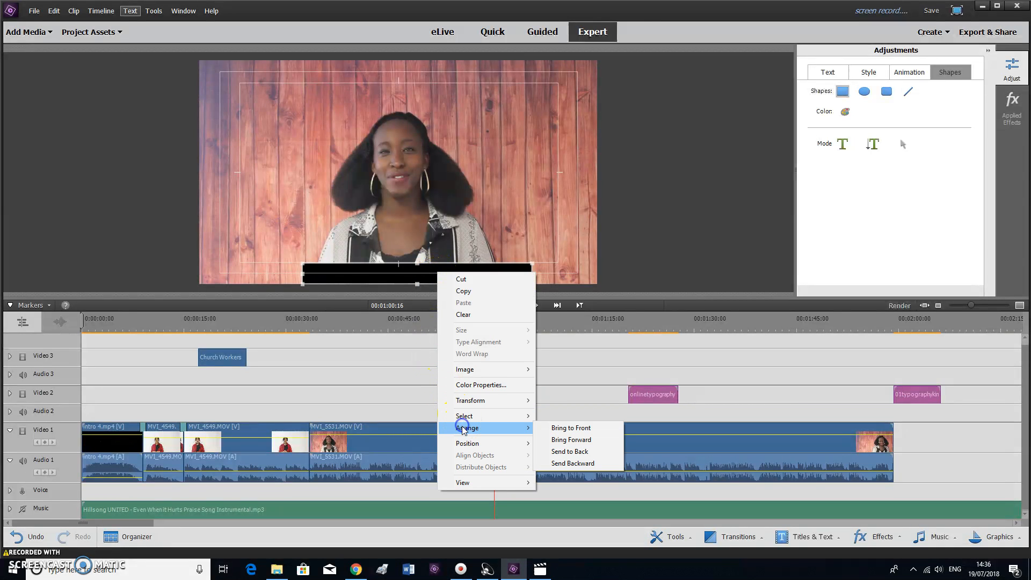
left_click(569, 455)
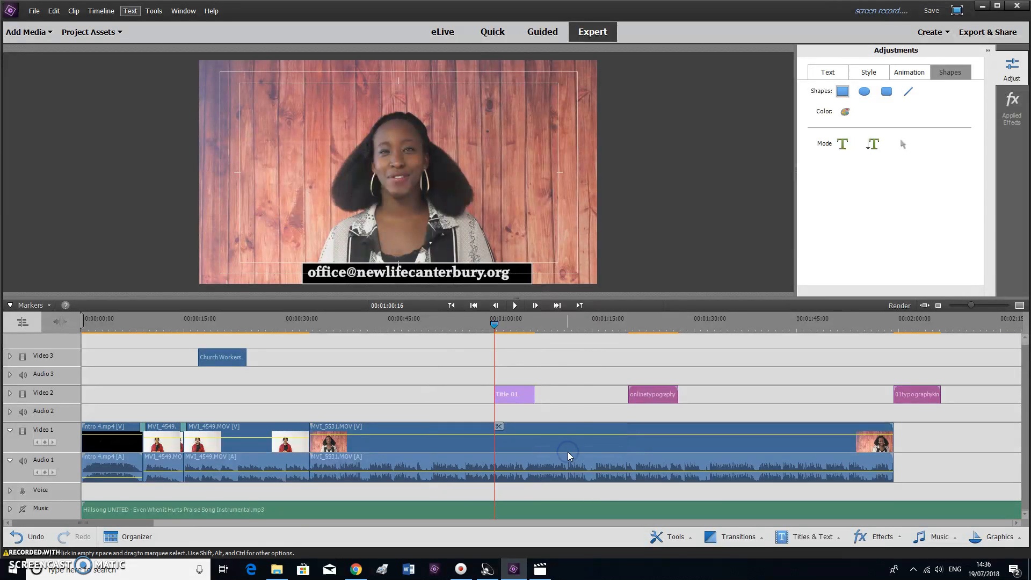
Nudge the black bar slightly left to centre it under the address text
left_click(522, 276)
left_click_drag(522, 277, 514, 276)
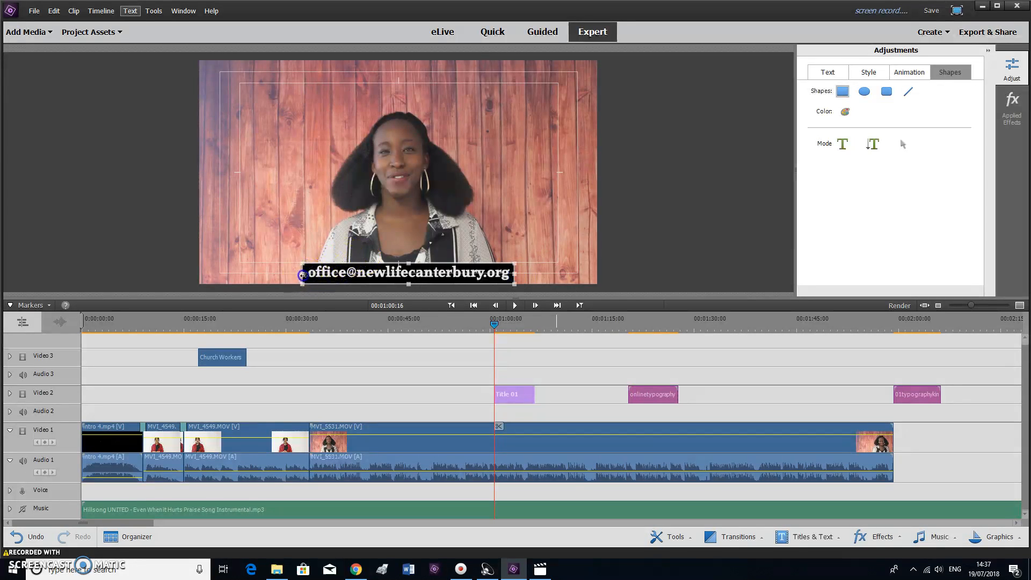
left_click(690, 240)
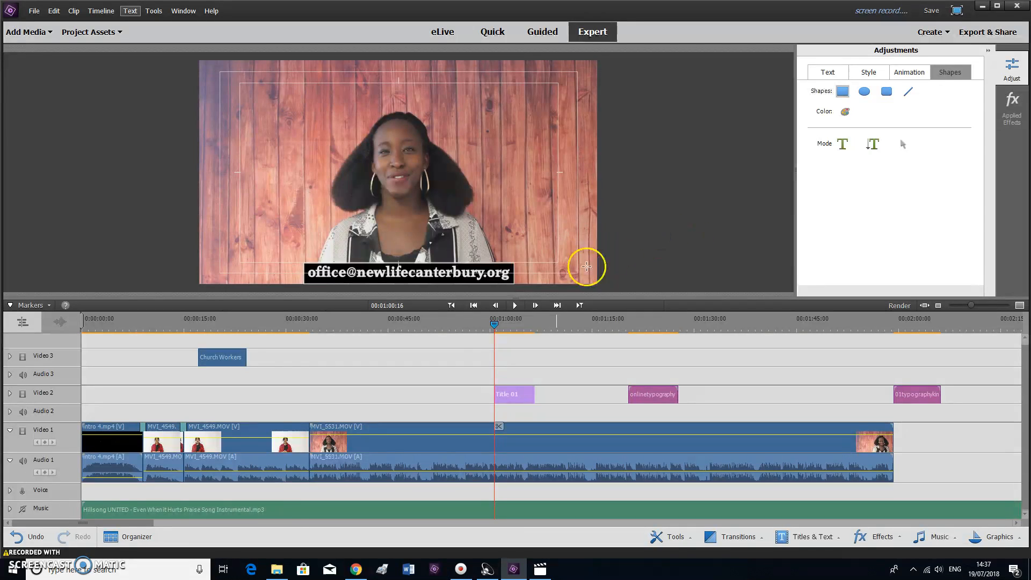